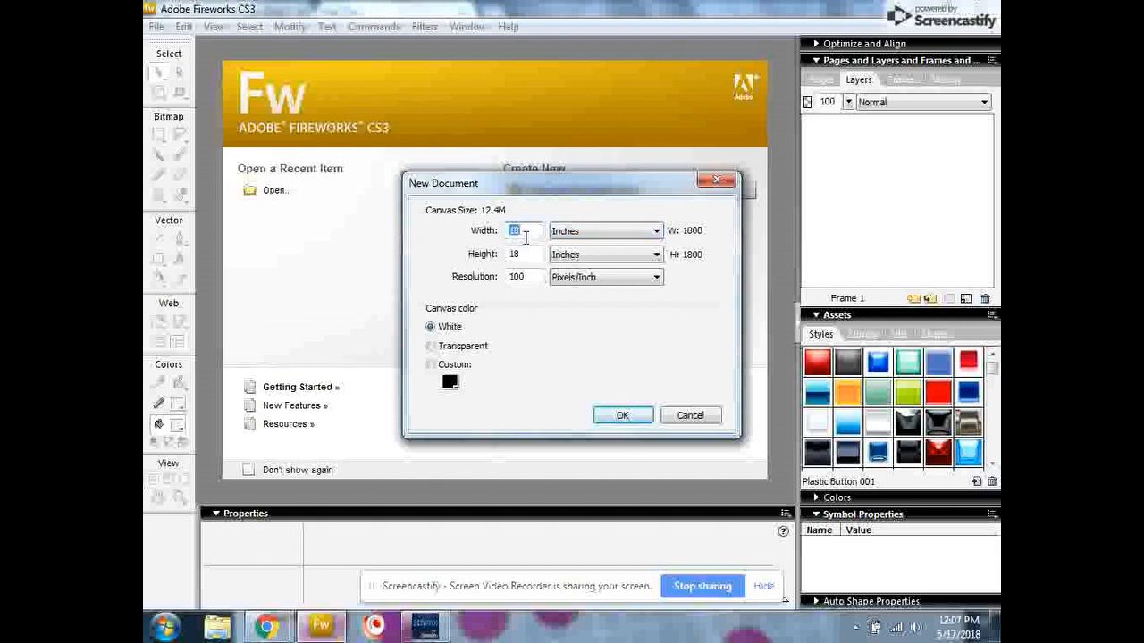
Create a new white document 22 inches wide and 18 inches high at 100 pixels/inch
text(24)
key(BackSpace)
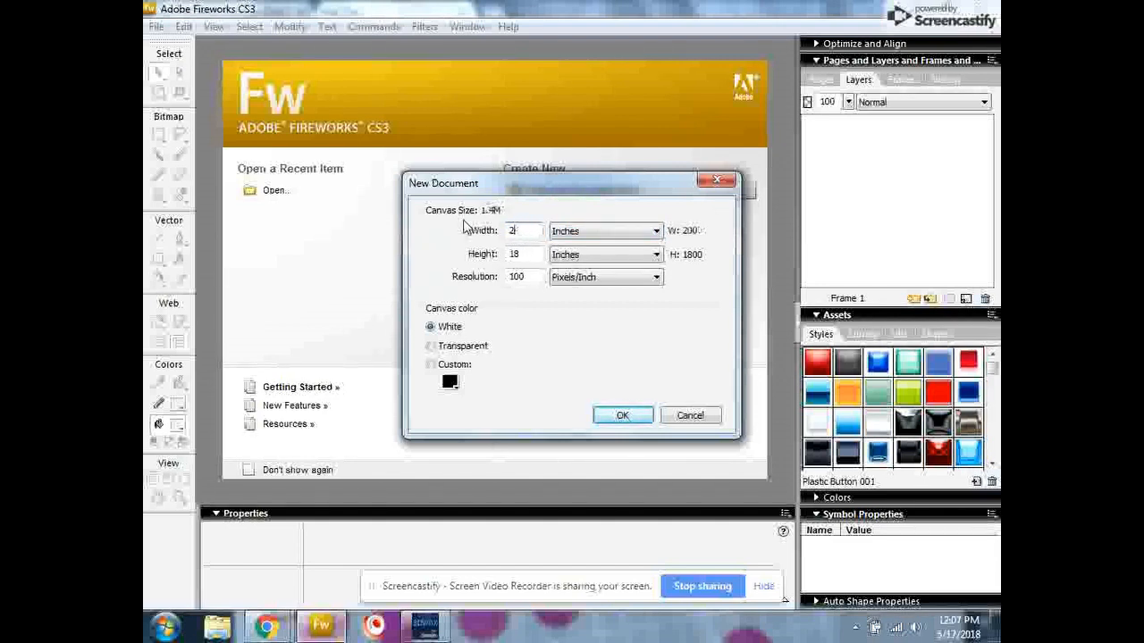
text(2)
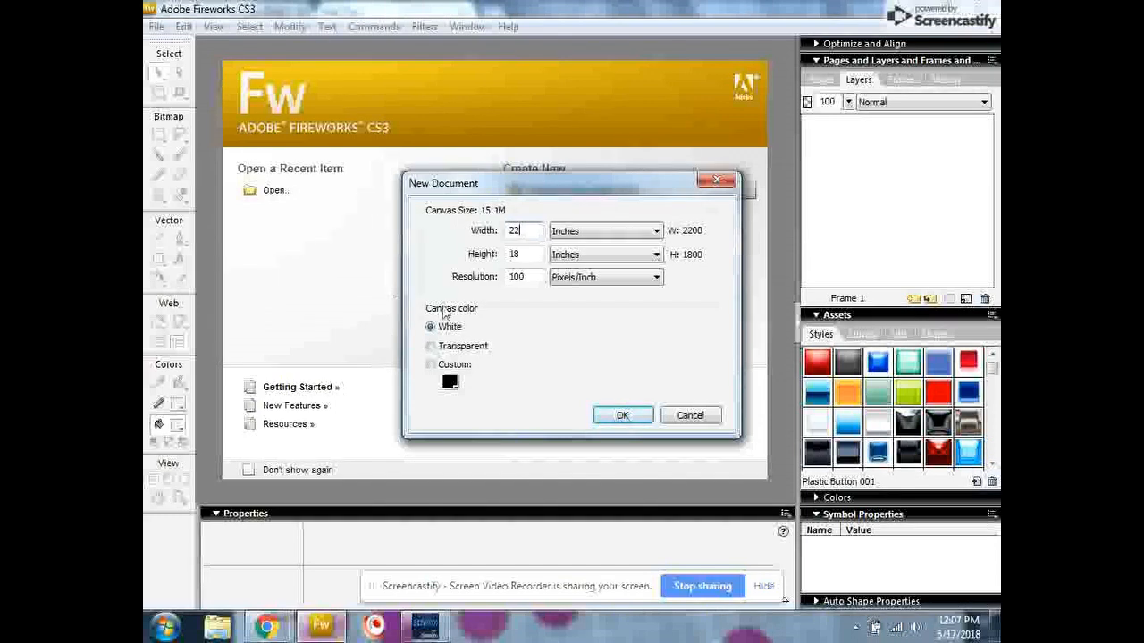
click(527, 253)
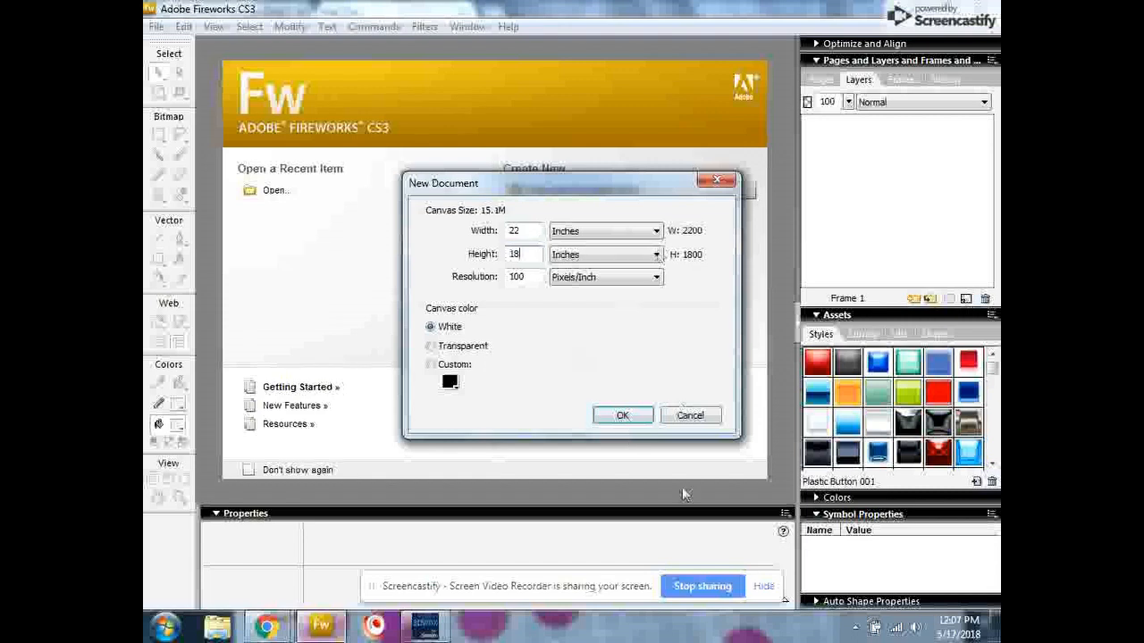
click(624, 414)
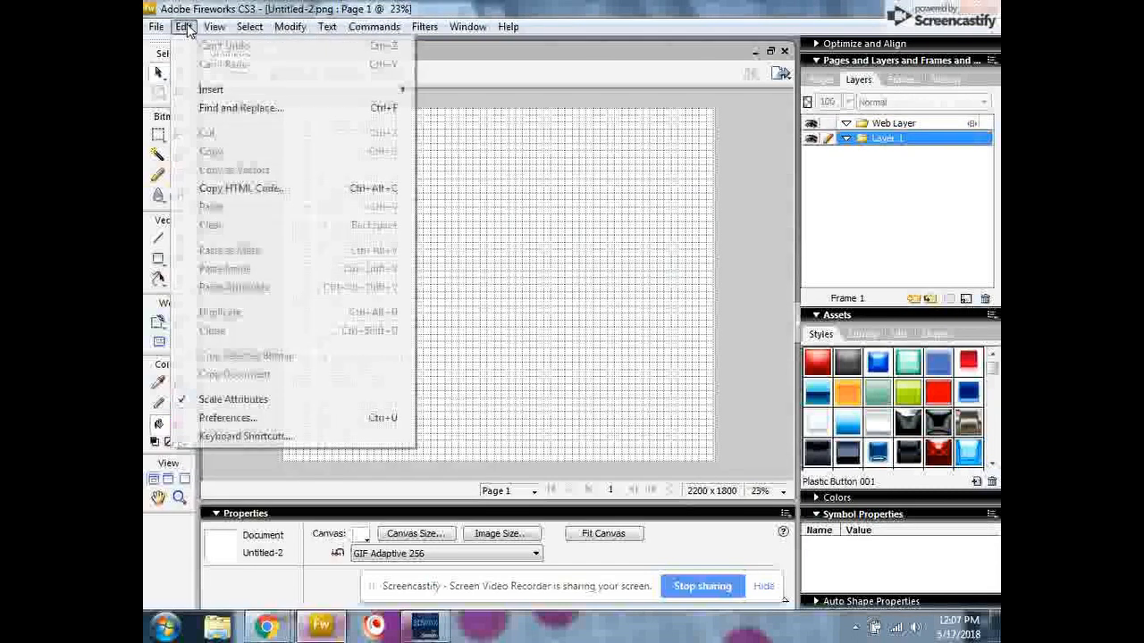
Set the canvas grid spacing to 100 pixels horizontally and 100 pixels vertically
click(183, 26)
mouse_move(212, 28)
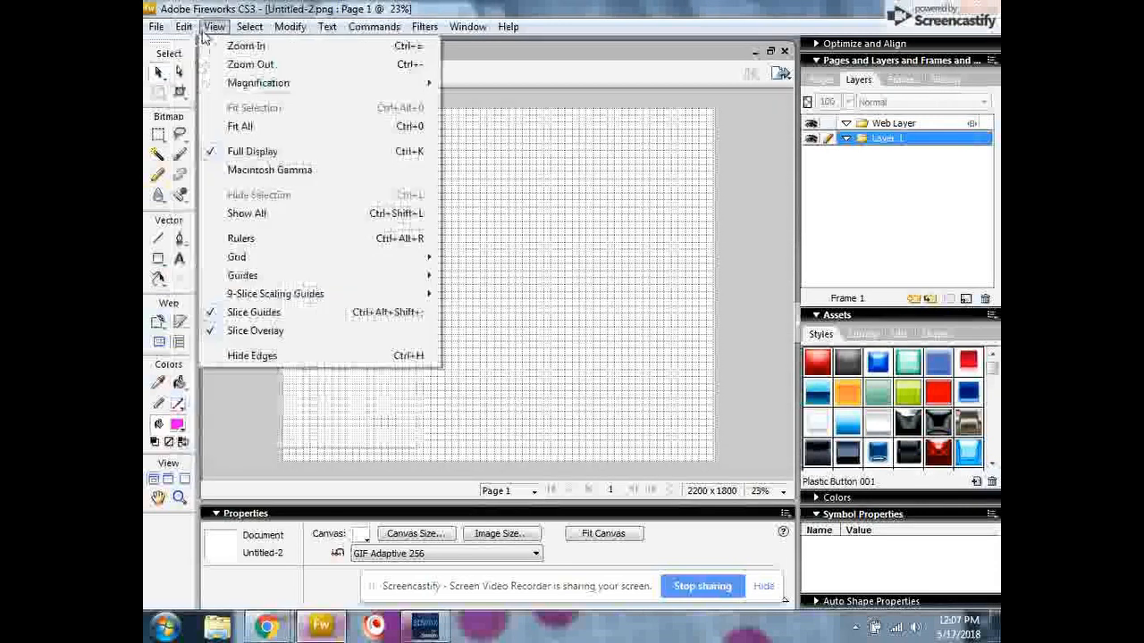
mouse_move(246, 259)
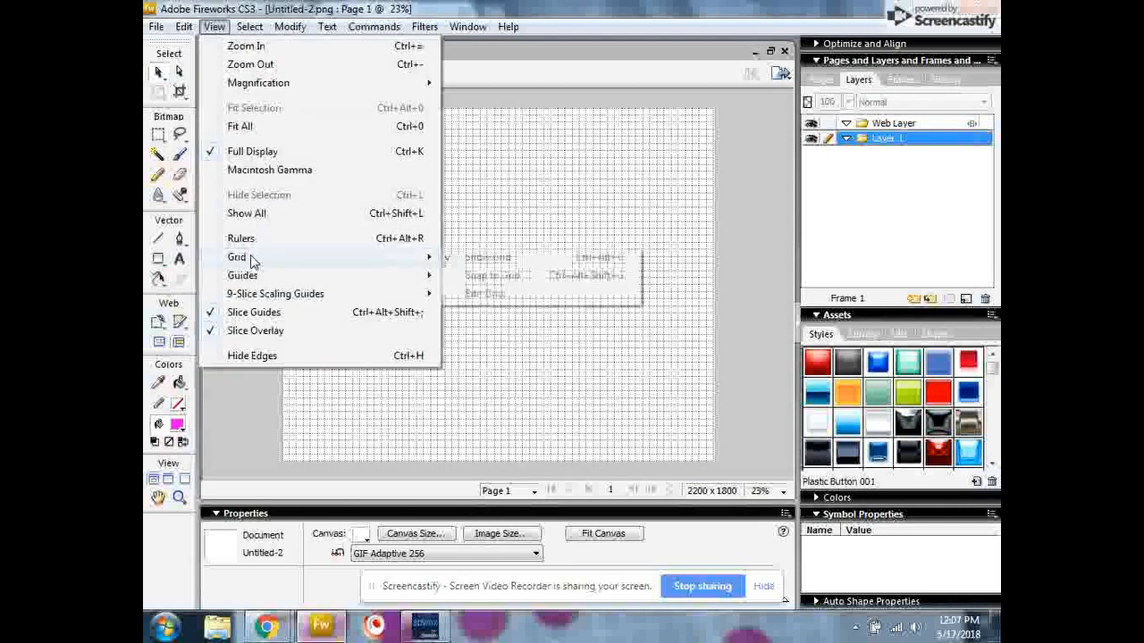
click(489, 294)
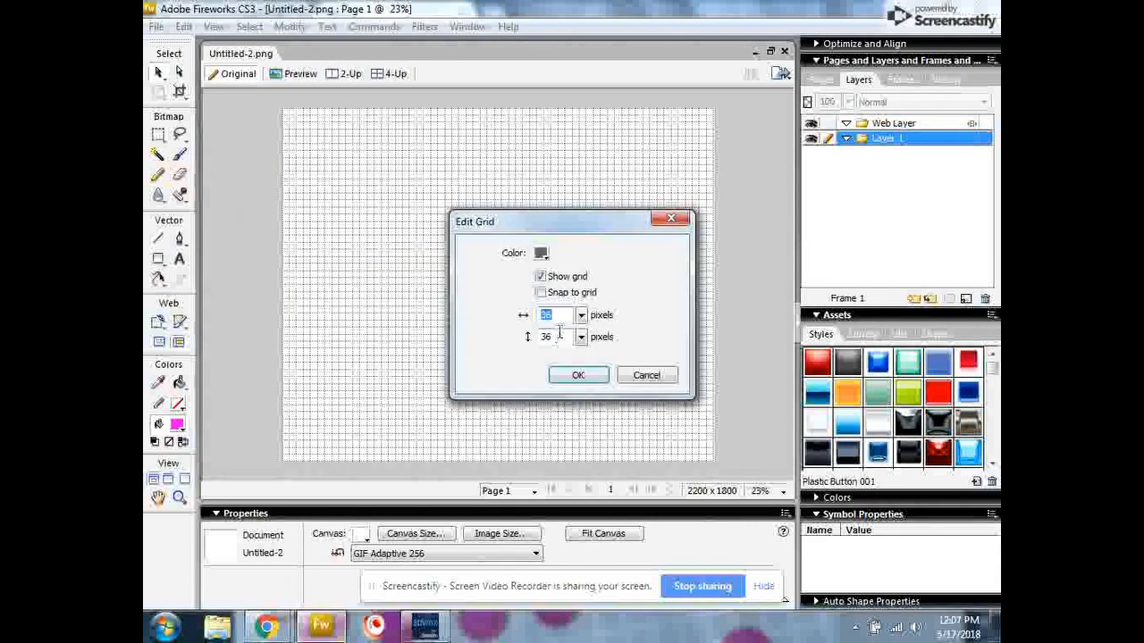
text(100)
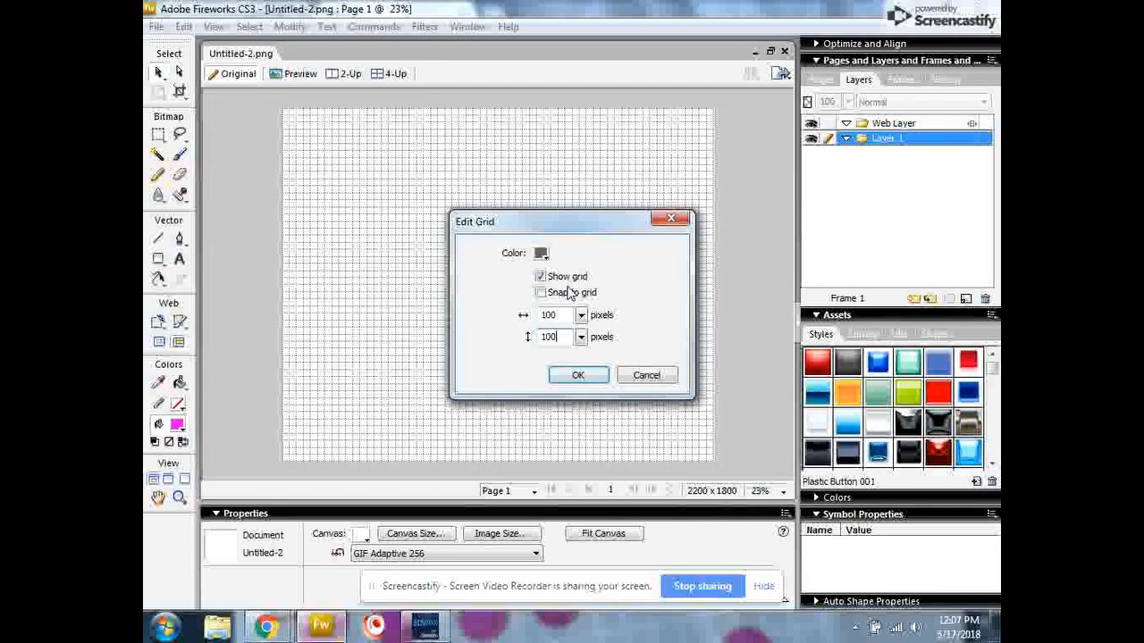
click(579, 375)
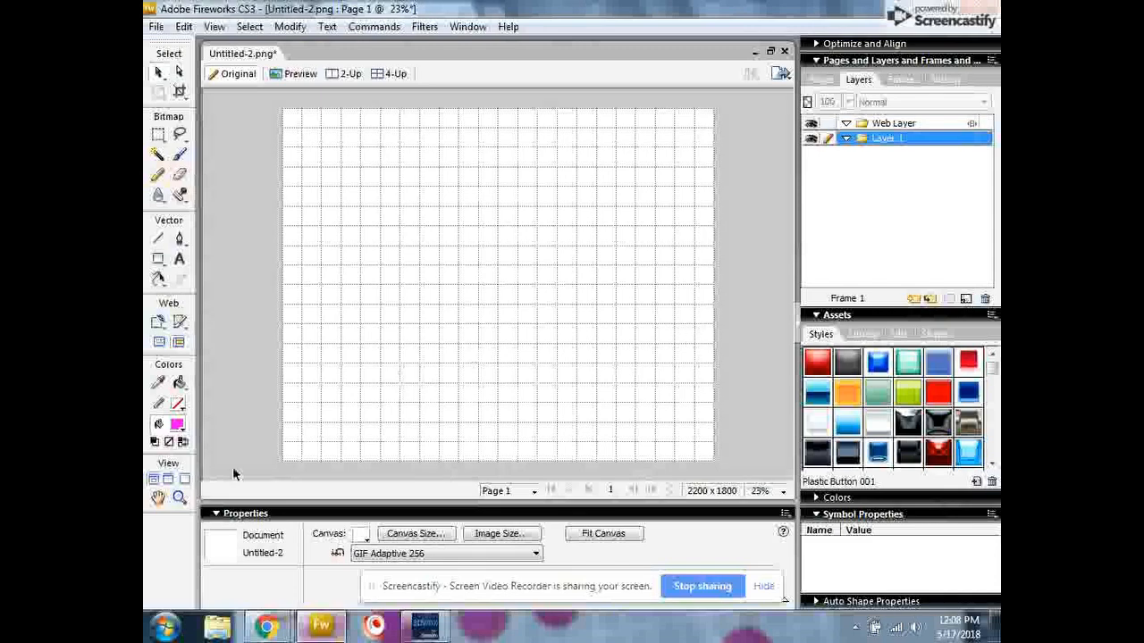
Place IslandMap.jpg from the Desktop folder onto the lower middle of the canvas
click(217, 629)
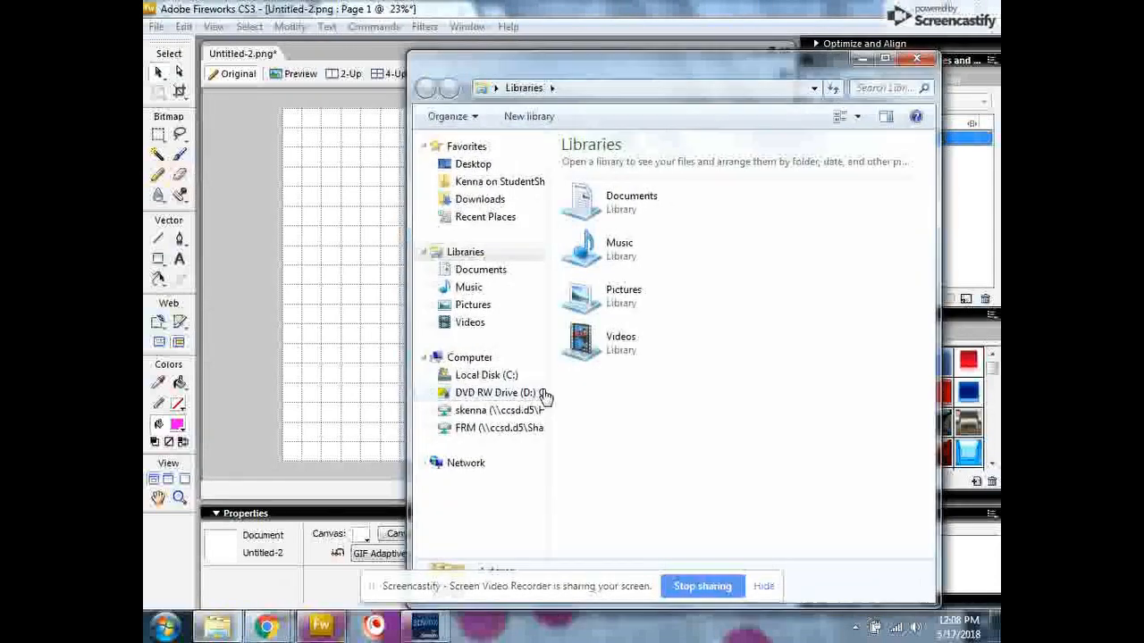
click(470, 166)
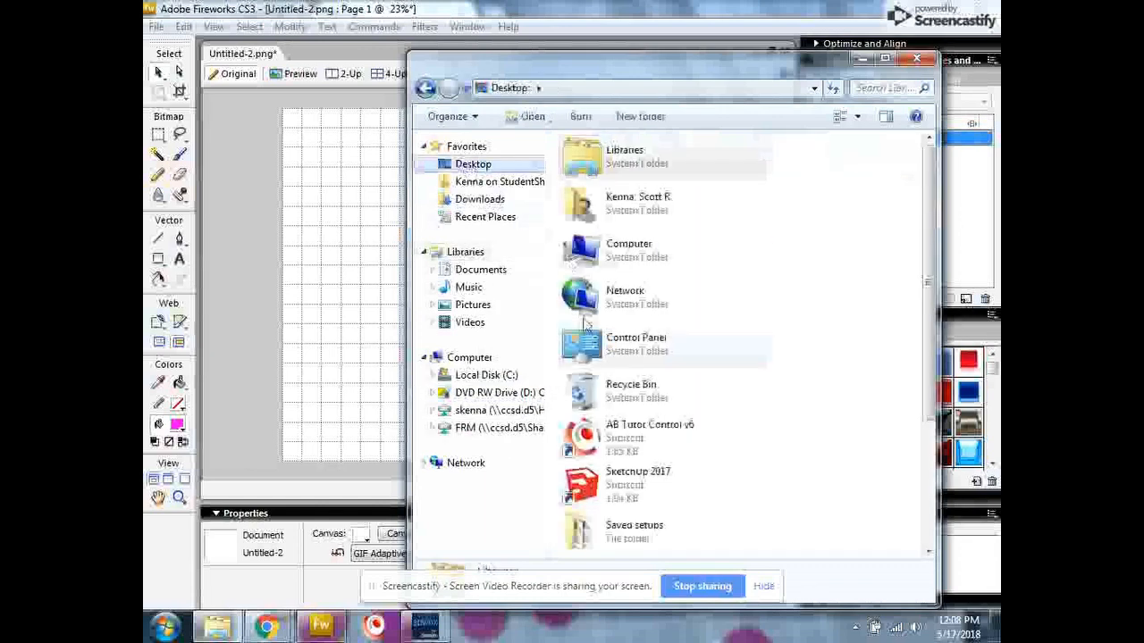
click(693, 451)
scroll(688, 455, down, 2)
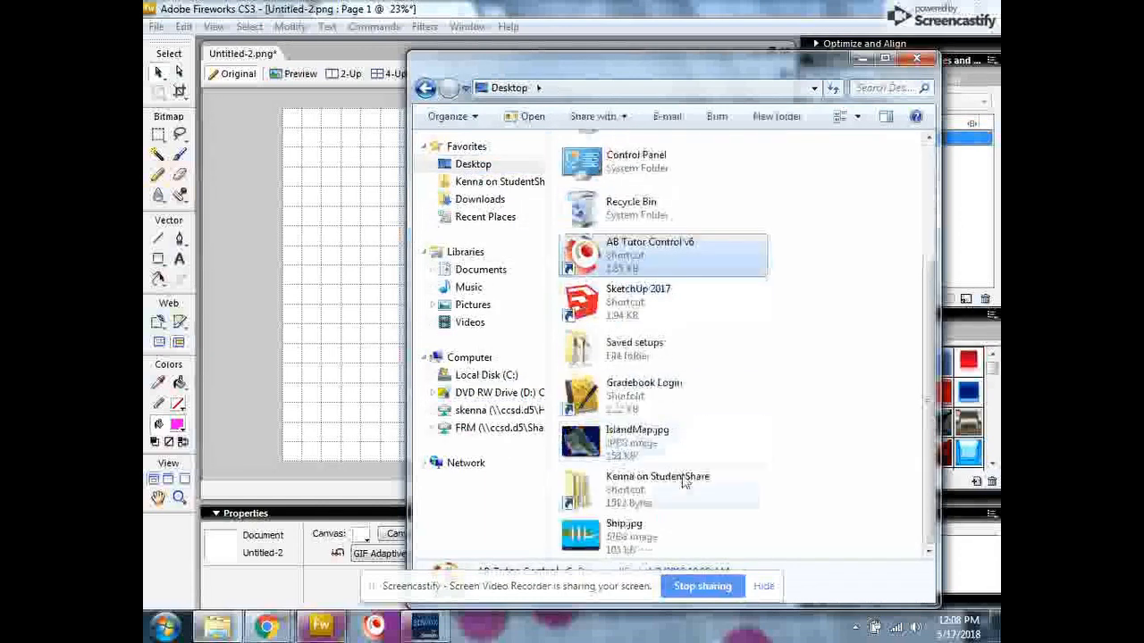
click(581, 432)
drag(582, 431, 375, 309)
click(253, 297)
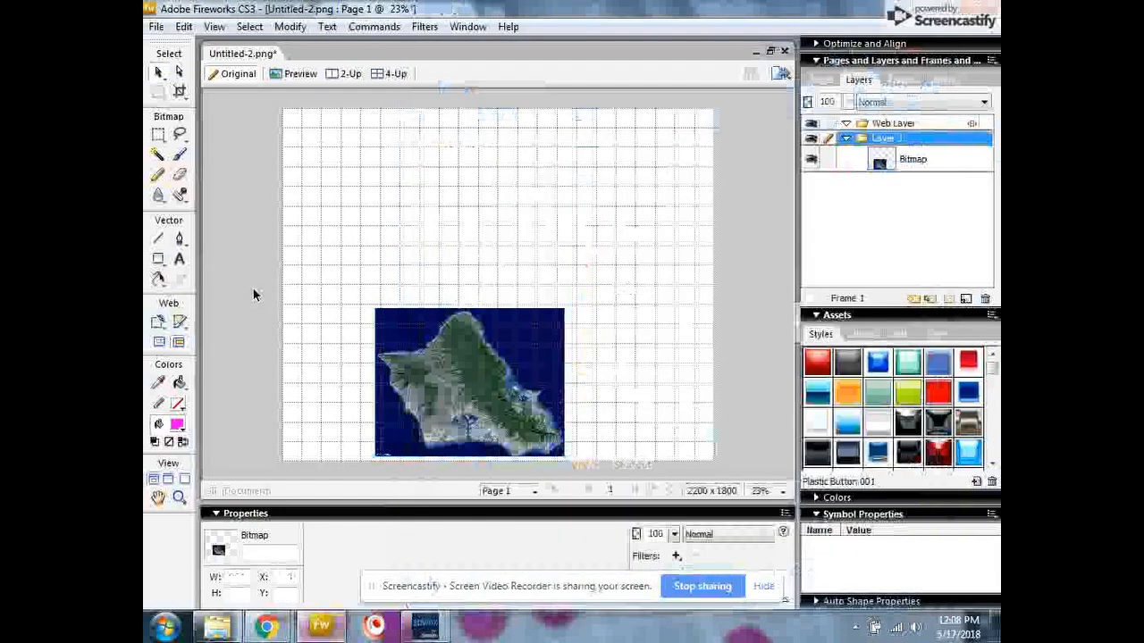
Move the island map to the canvas's upper-left corner and scale it to about 2303 by 1796 pixels to fill the canvas
drag(483, 395, 391, 197)
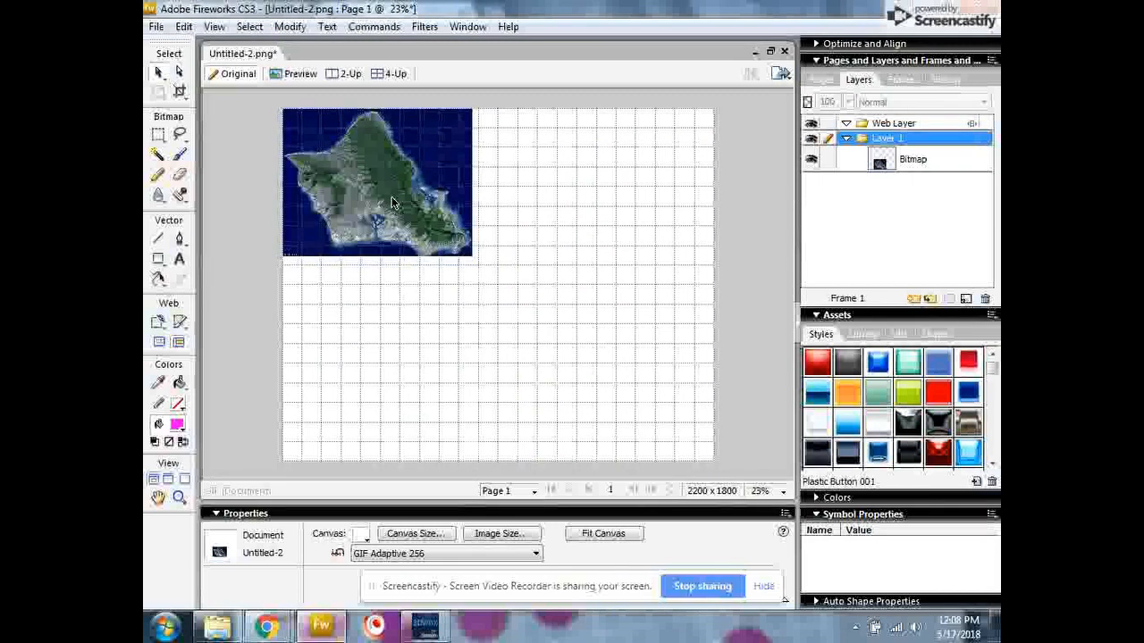
click(158, 95)
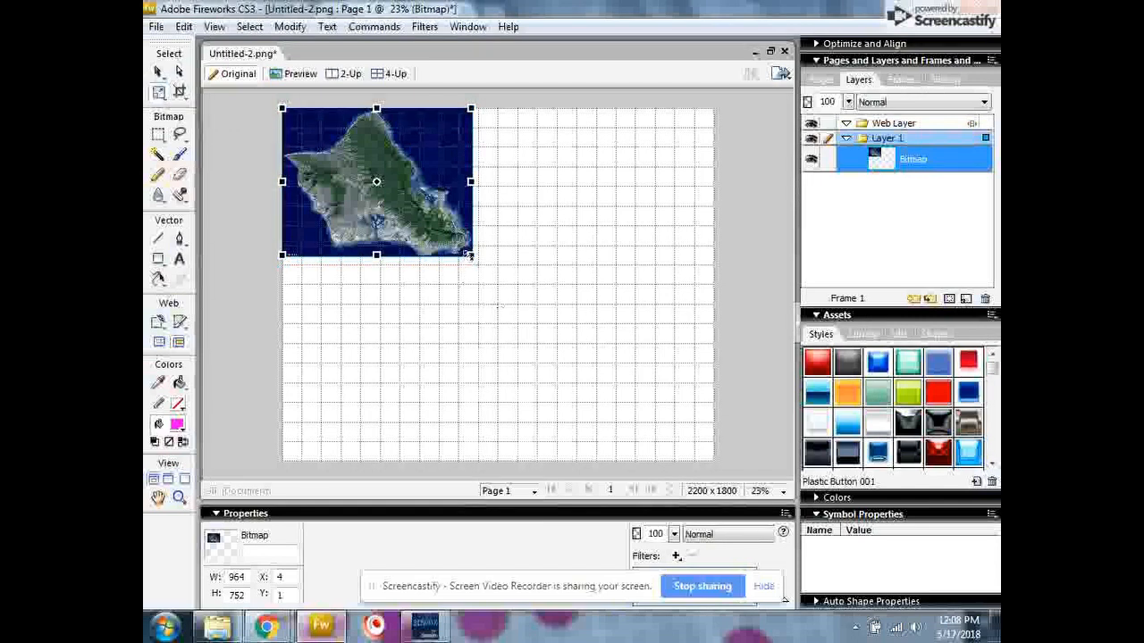
drag(472, 255, 728, 472)
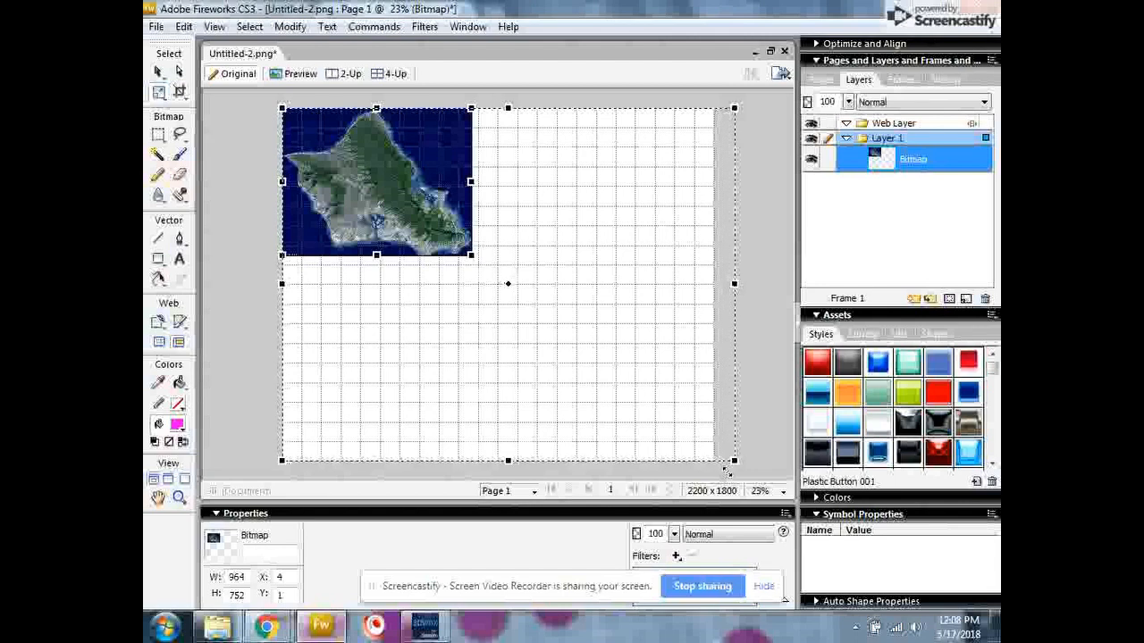
double_click(607, 401)
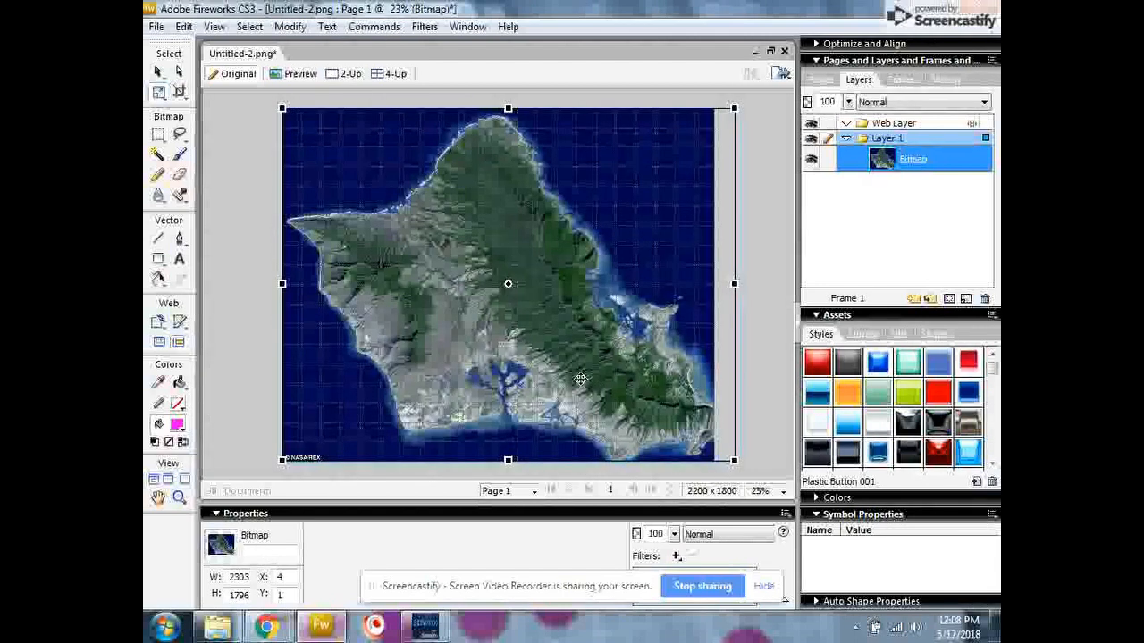
mouse_move(580, 379)
mouse_down()
mouse_move(569, 379)
mouse_move(591, 379)
mouse_move(579, 381)
mouse_up()
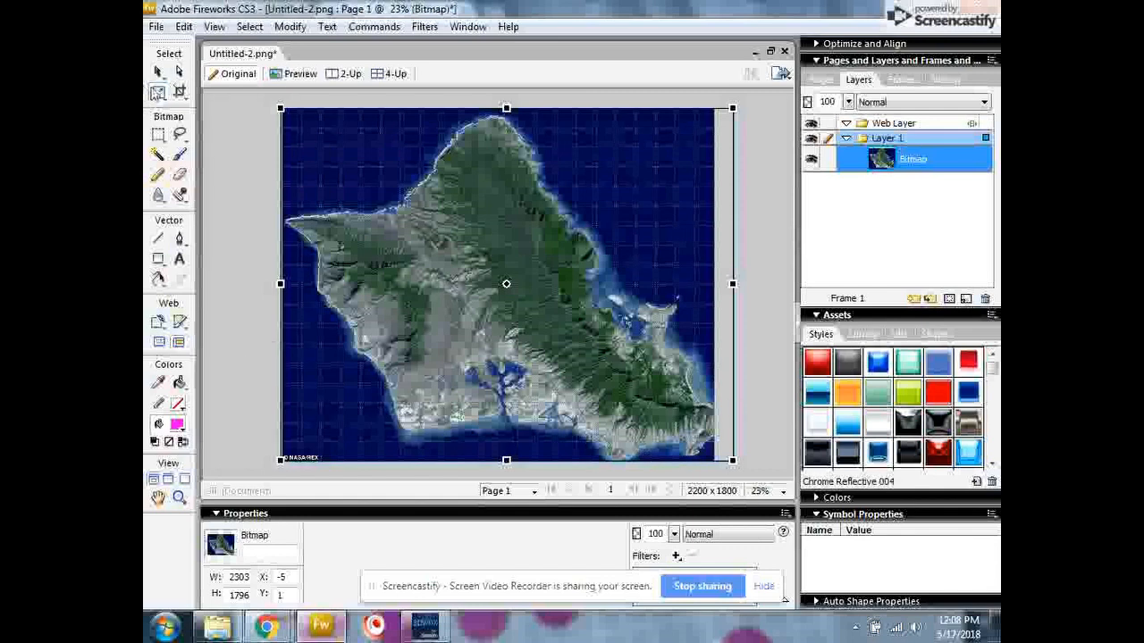
Deselect the map and set the canvas width to 23 inches
click(158, 72)
click(273, 253)
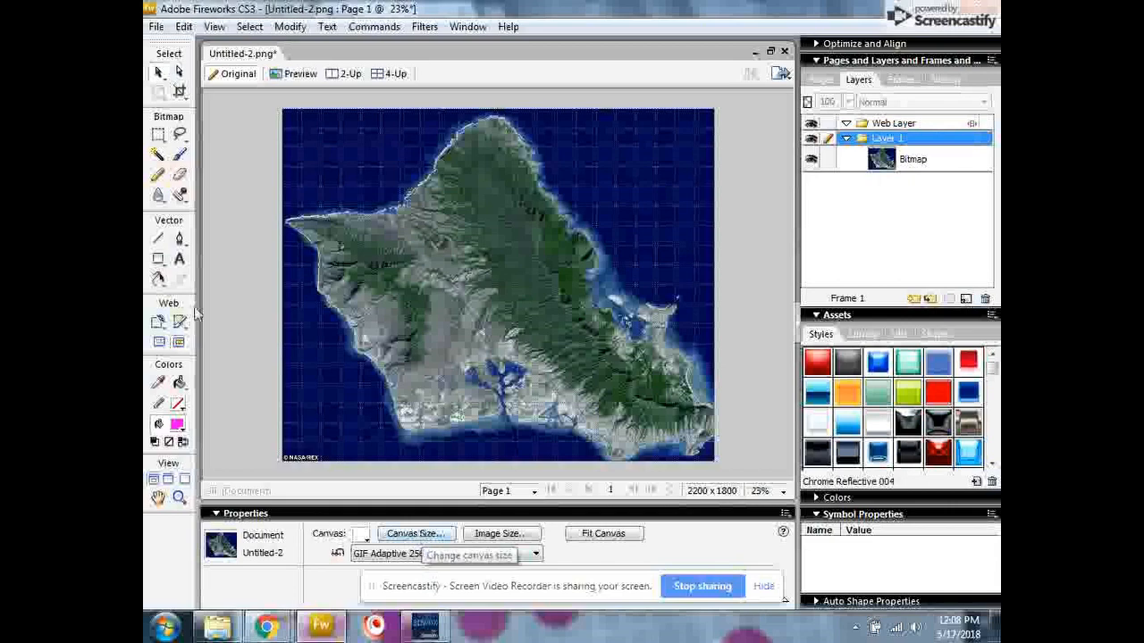
click(418, 534)
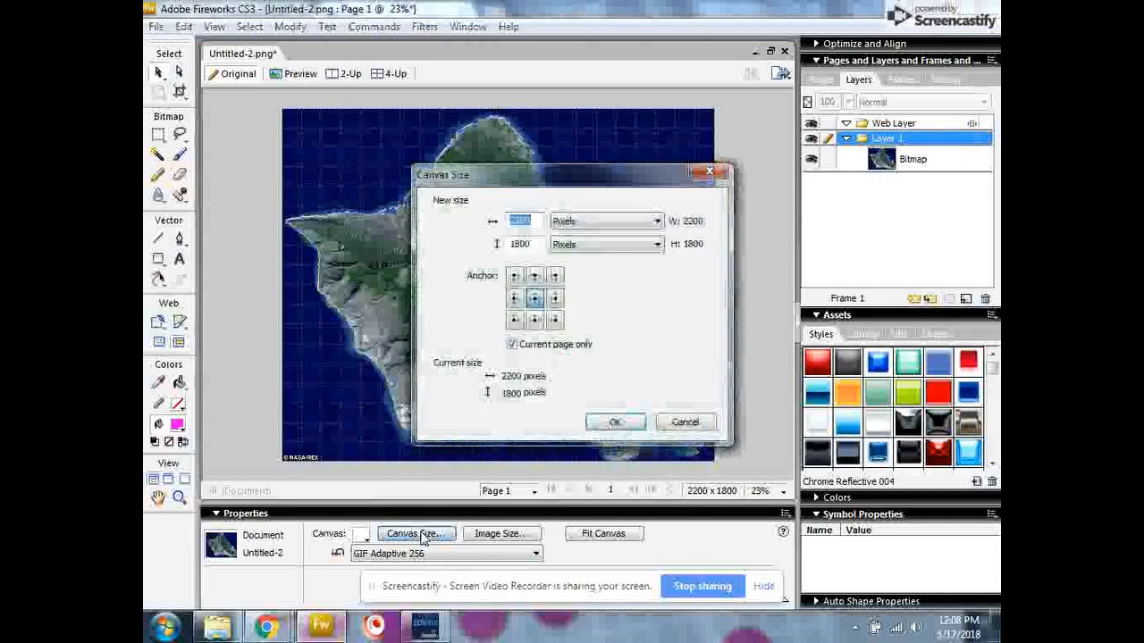
click(560, 230)
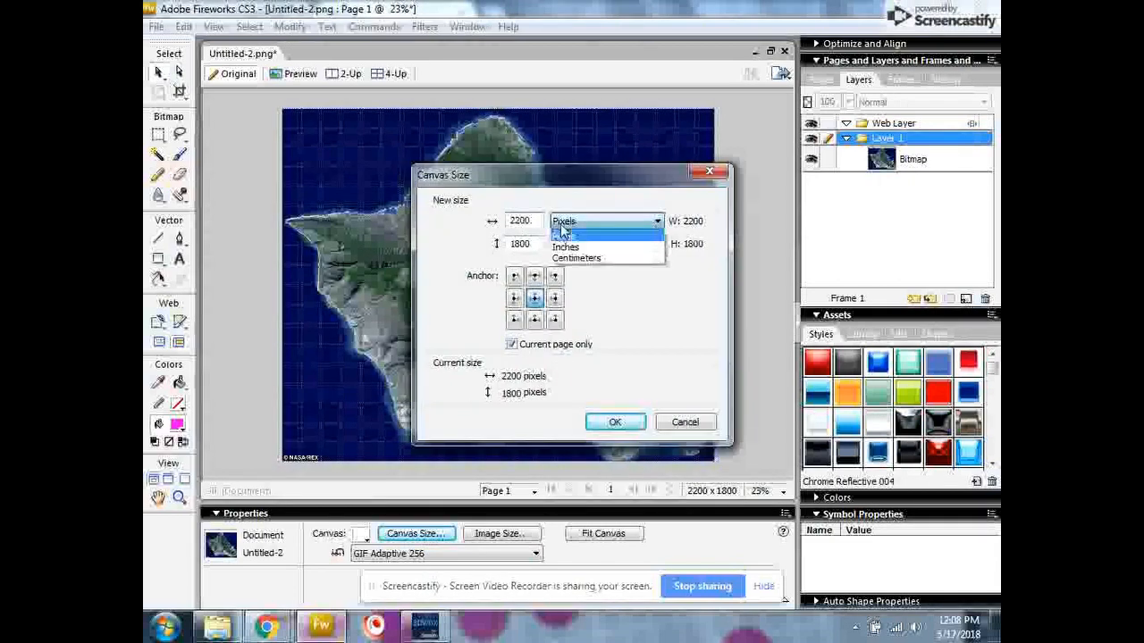
click(572, 243)
double_click(536, 224)
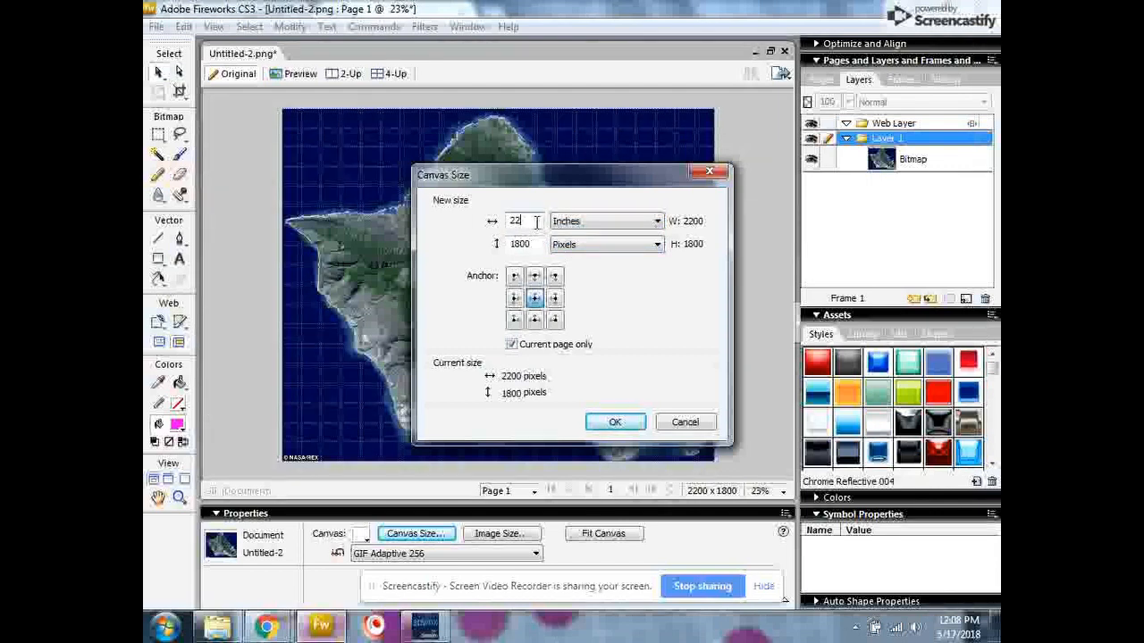
text(2)
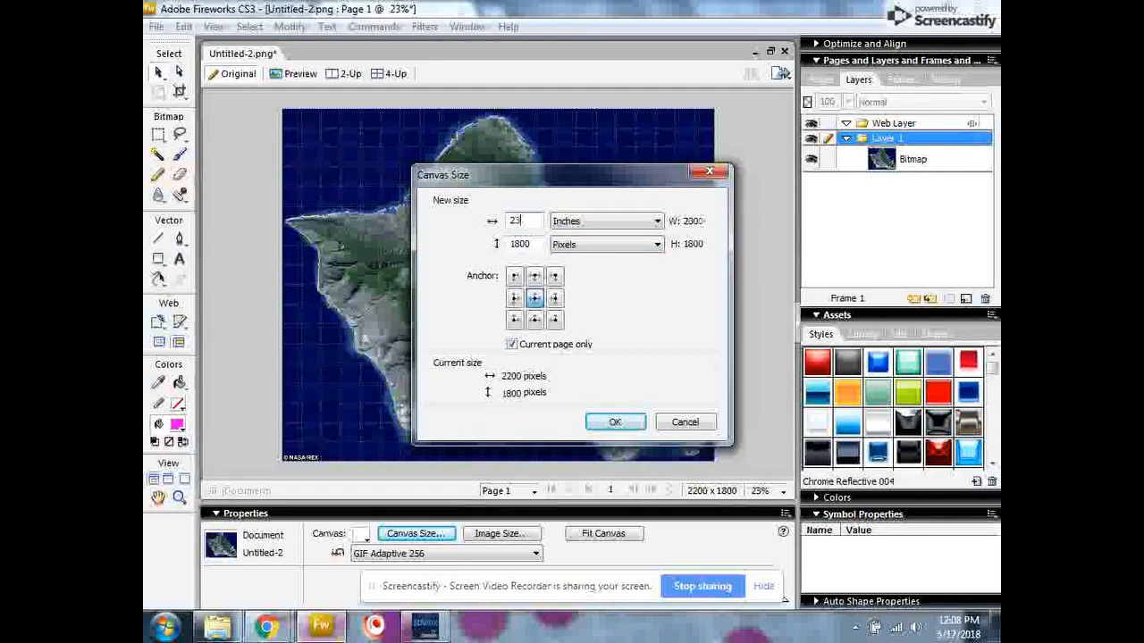
key(Return)
Align the map with the canvas's left edge and set the canvas width to 2250 pixels
click(534, 219)
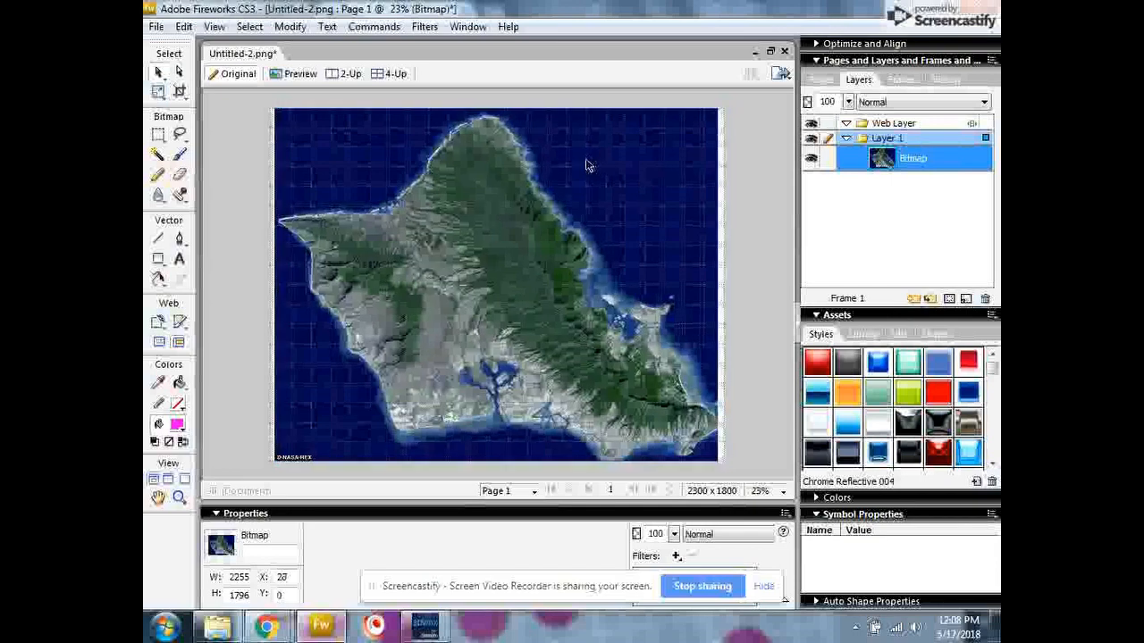
mouse_move(586, 159)
mouse_down()
mouse_move(595, 166)
mouse_move(582, 167)
mouse_up()
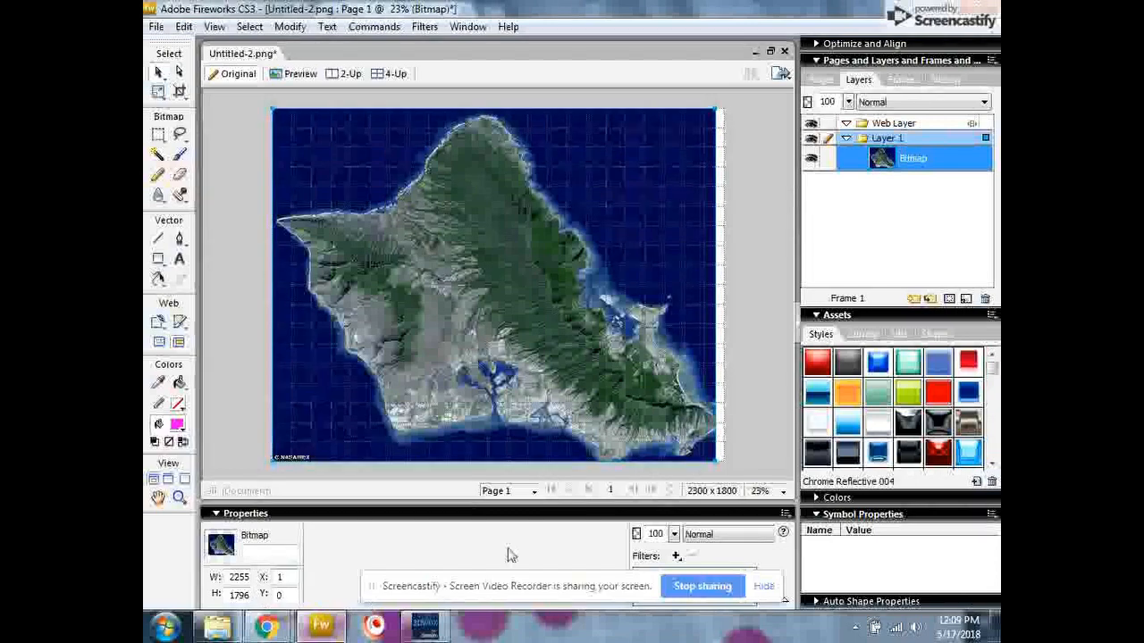
click(224, 412)
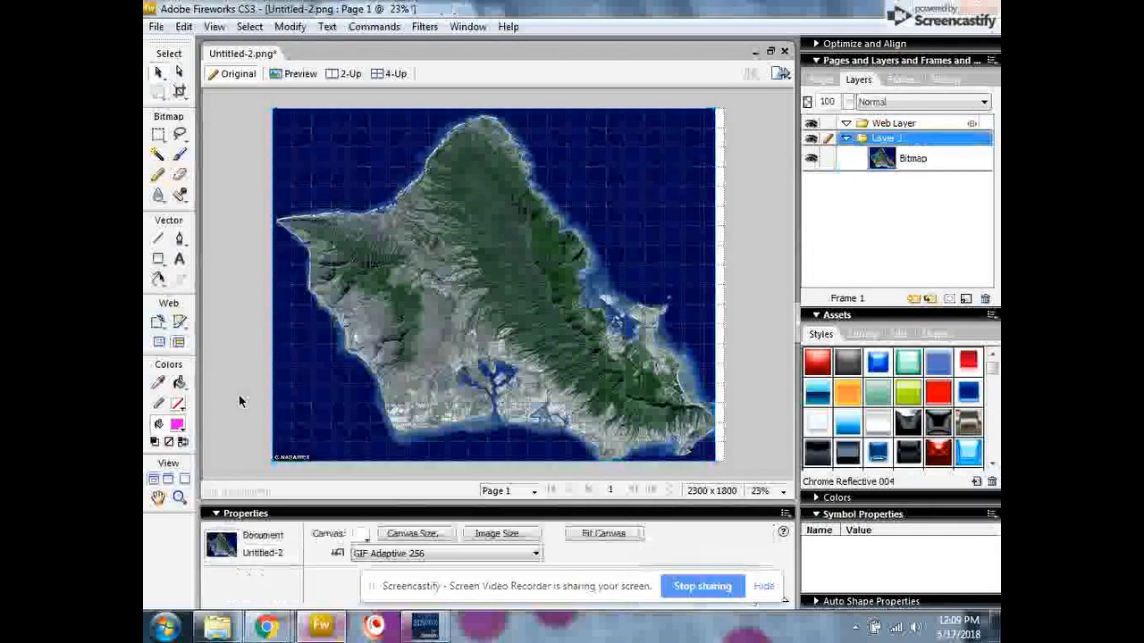
click(417, 534)
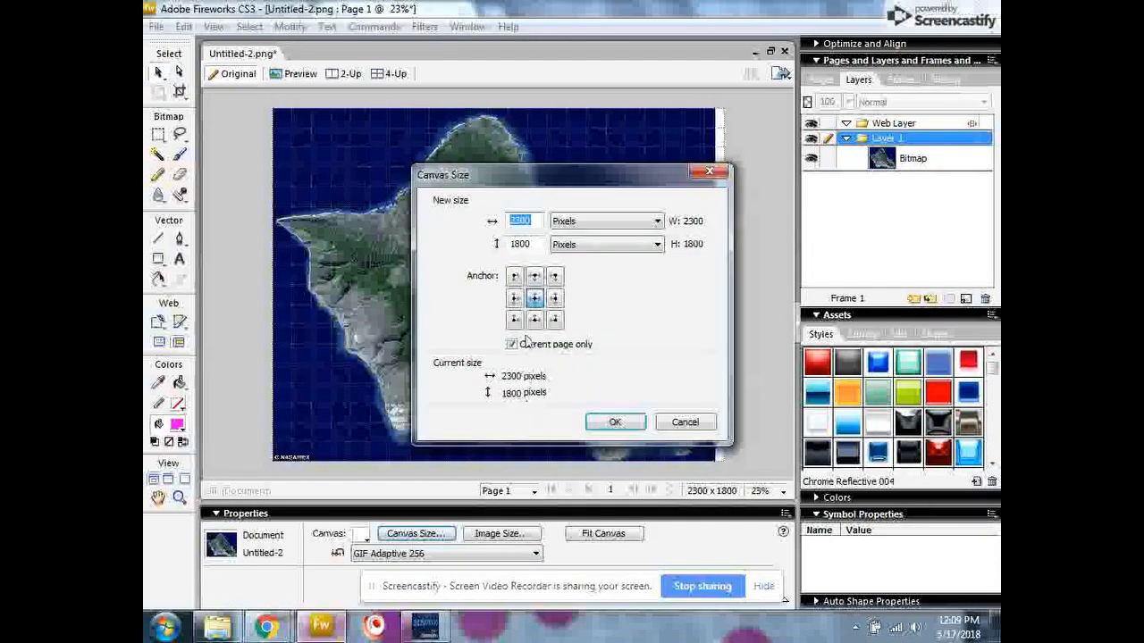
text(225)
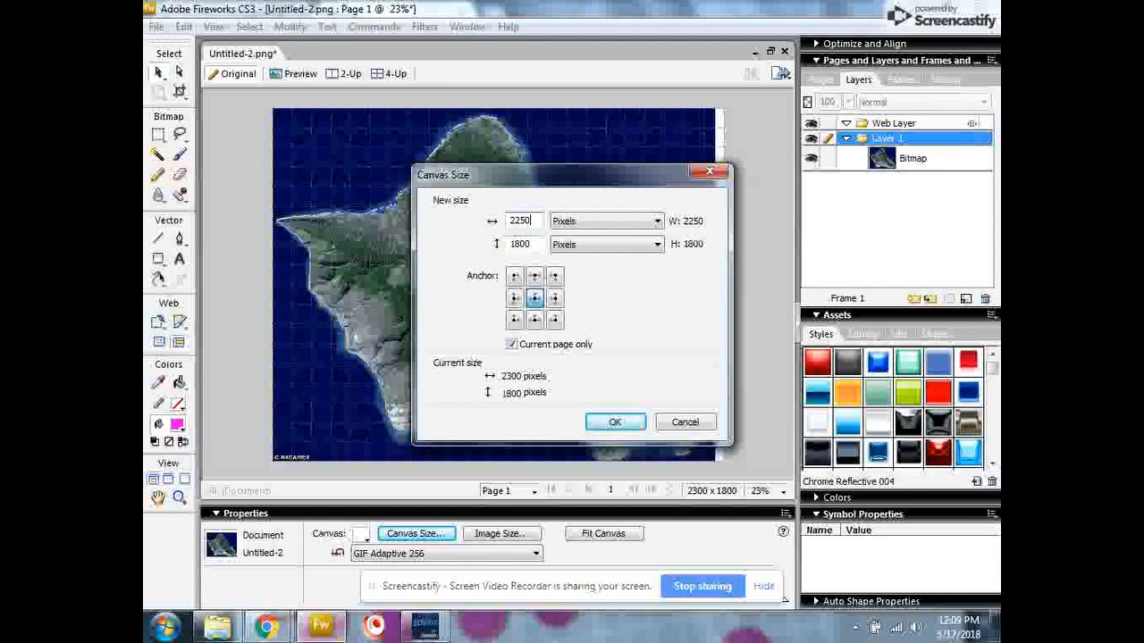
key(Return)
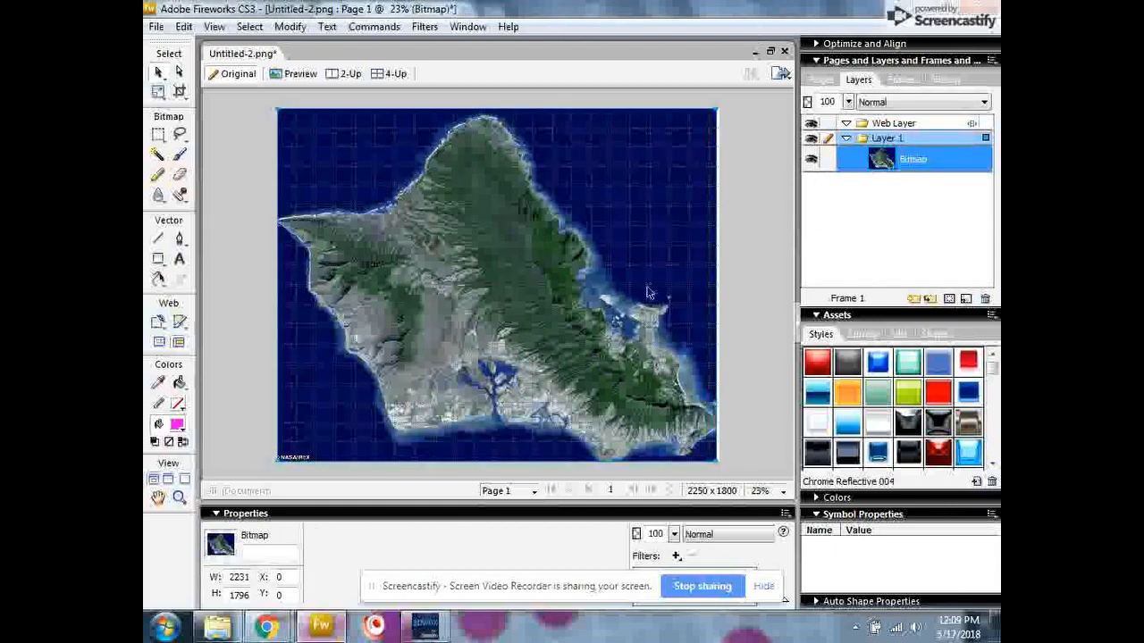
Scale the map to about 2249 by 1811 pixels so it covers the canvas, and lock its bitmap in Layer 1
drag(647, 287, 648, 287)
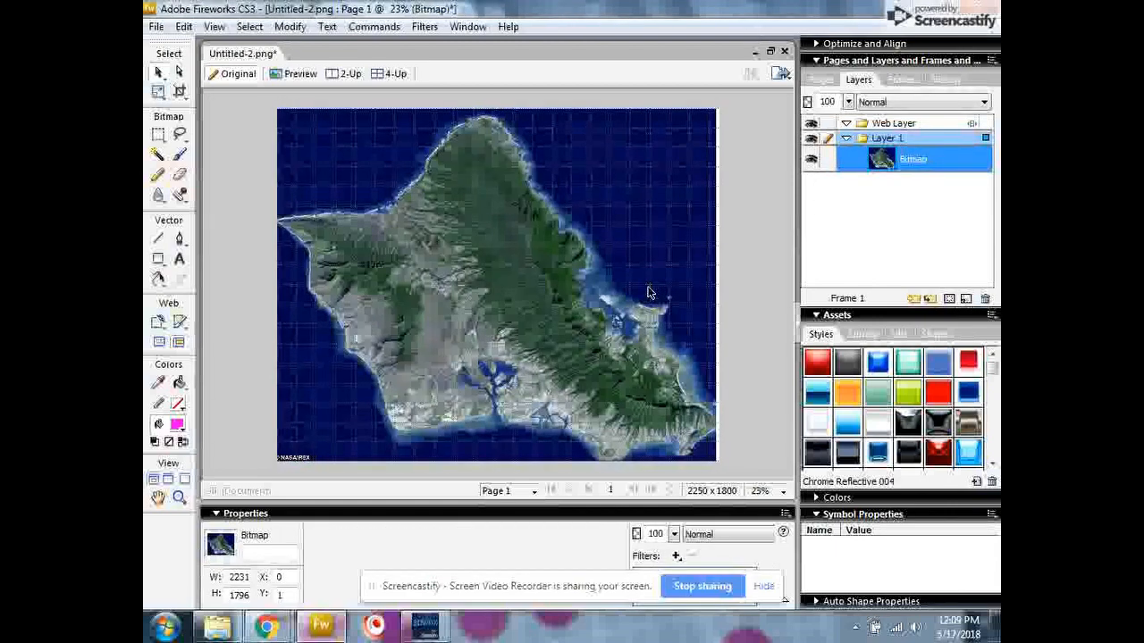
click(158, 92)
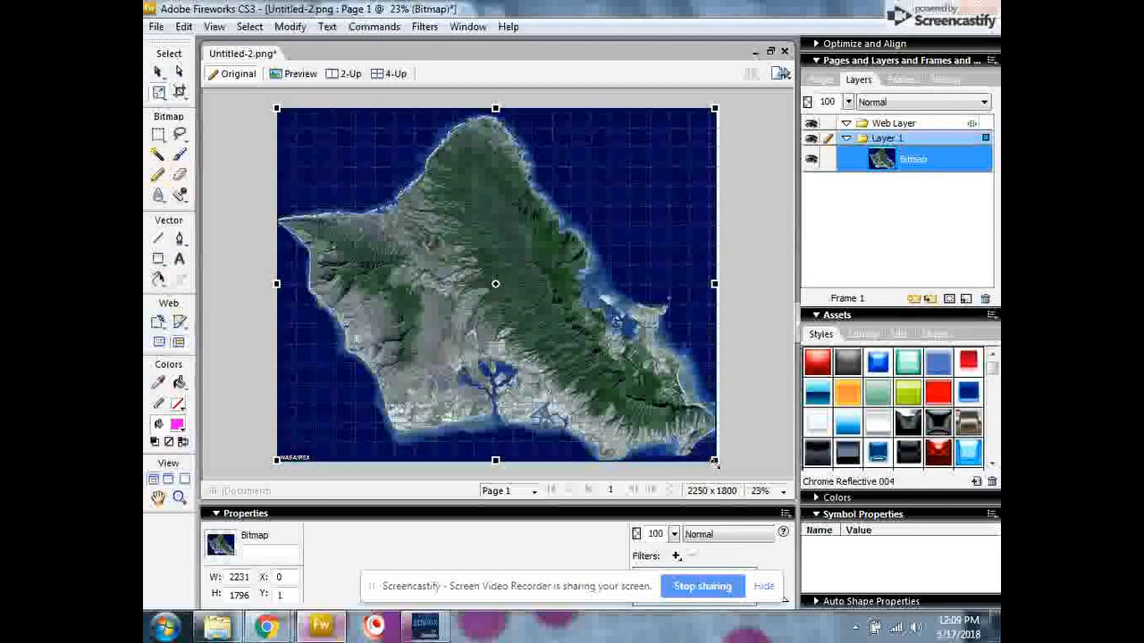
drag(714, 461, 719, 463)
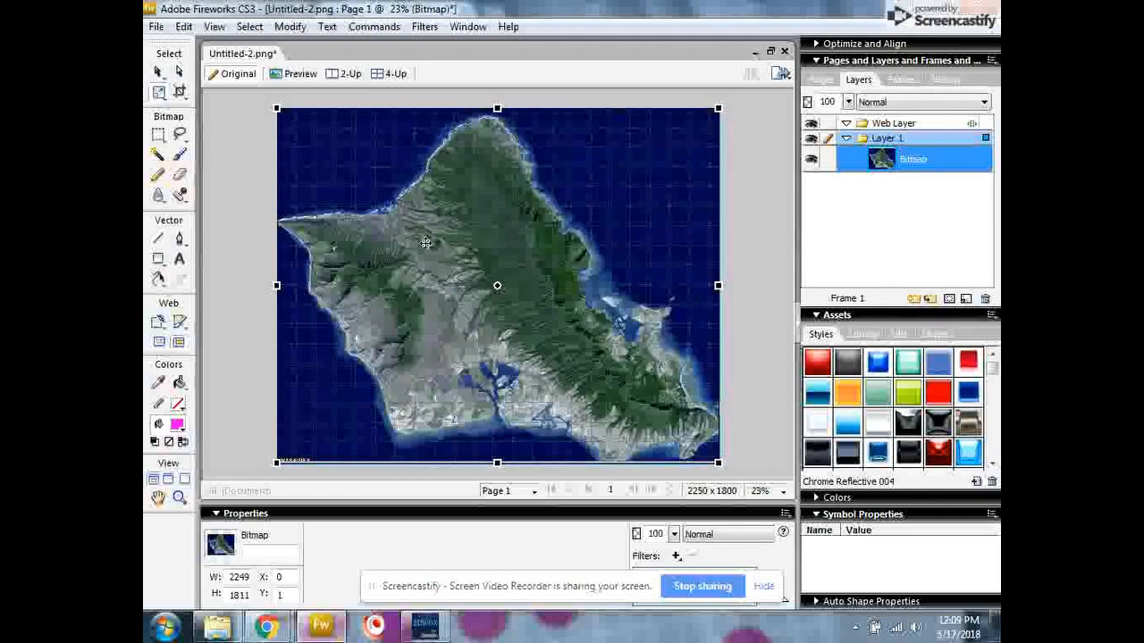
click(159, 72)
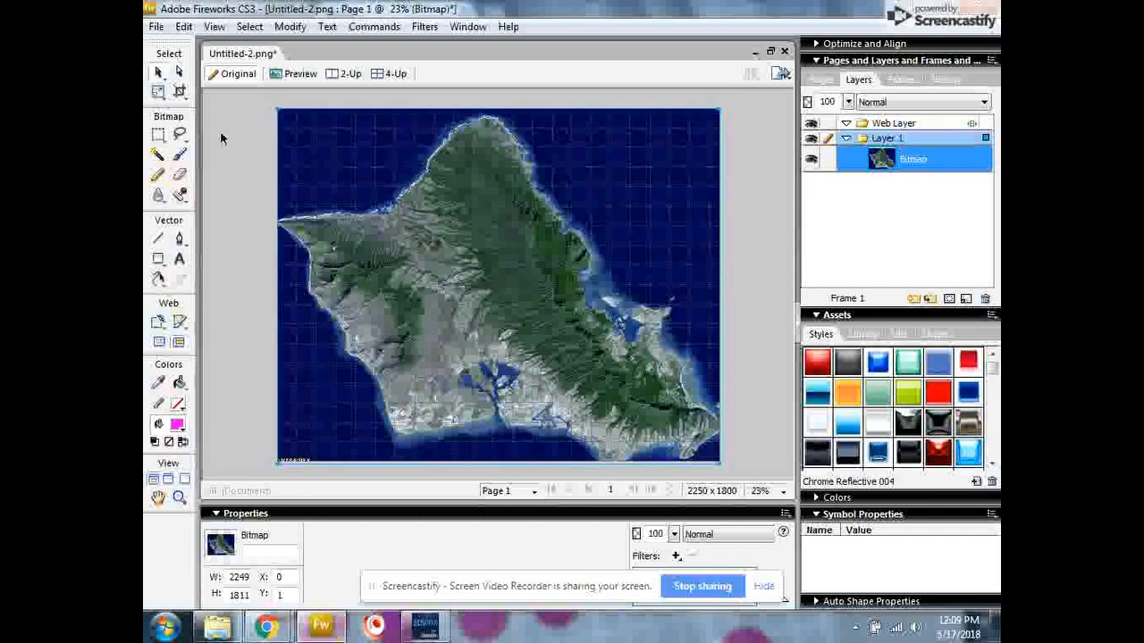
click(220, 130)
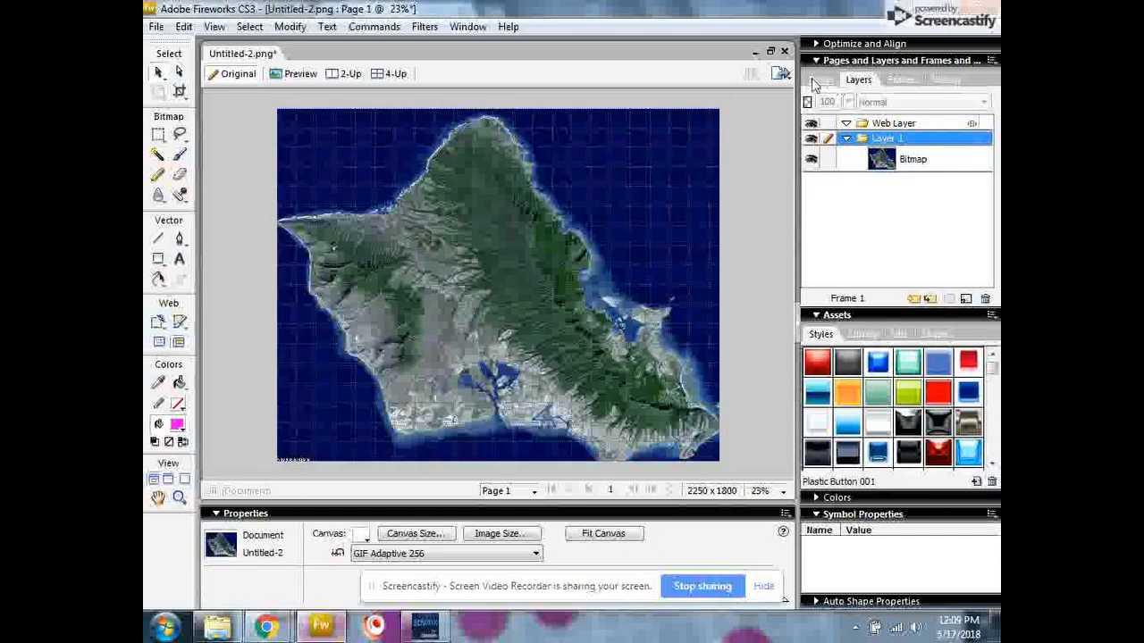
click(827, 139)
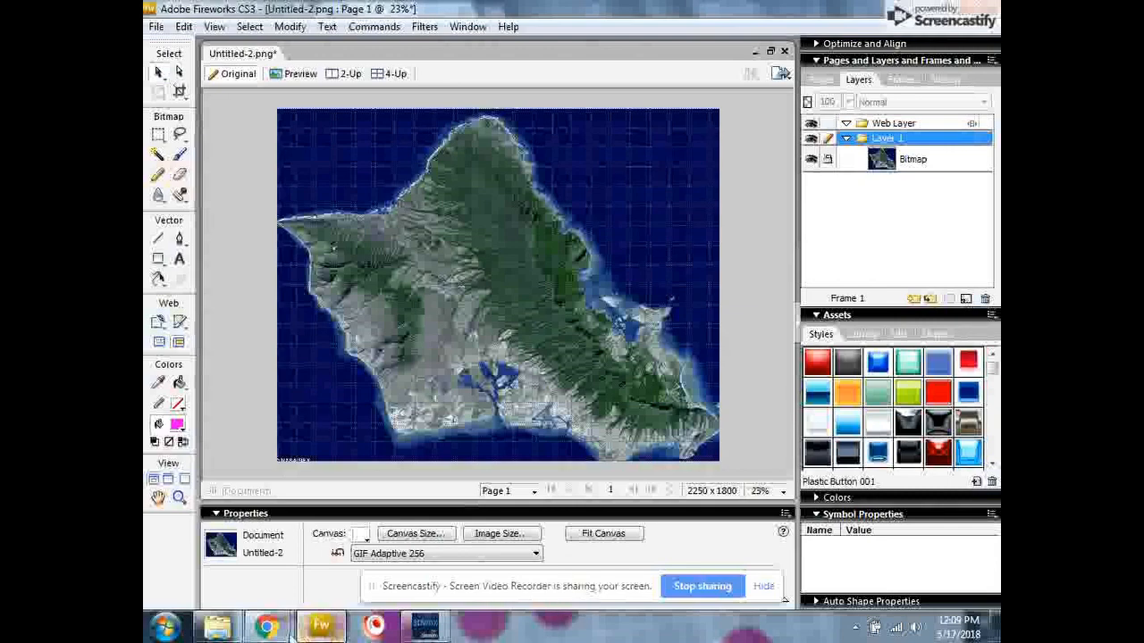
Switch to the Desktop file window, bring Ship.jpg into the map document, and place it over the island's lower half
click(224, 631)
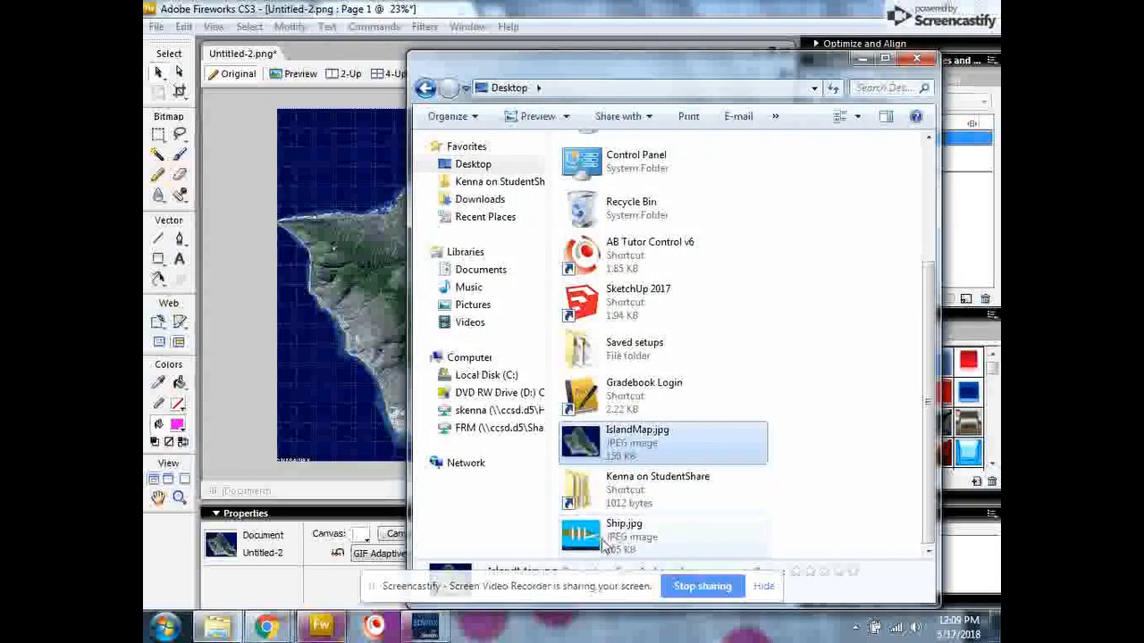
drag(587, 541, 375, 386)
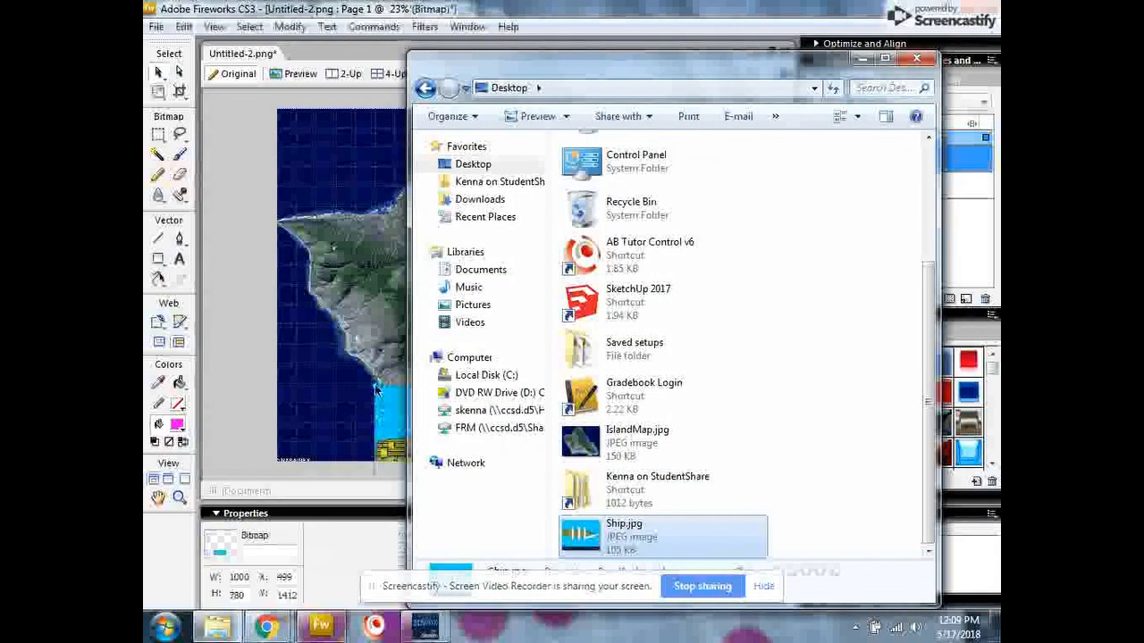
click(237, 370)
drag(548, 445, 524, 326)
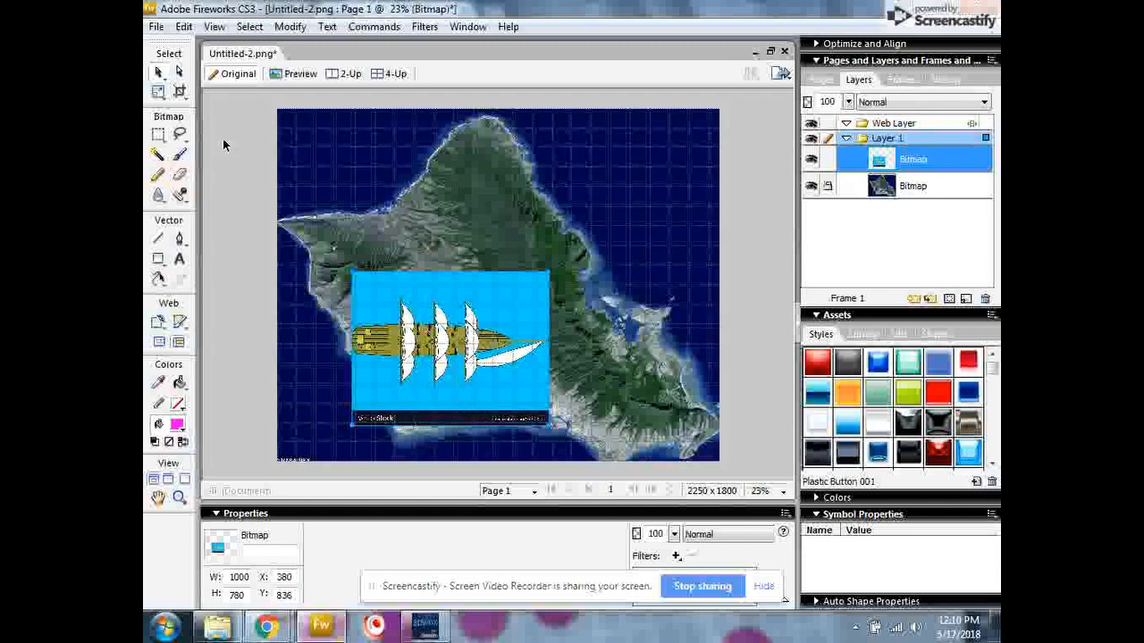
Delete the black watermark strip along the ship image's lower edge with a rectangular Marquee selection, and clear the selection
click(159, 136)
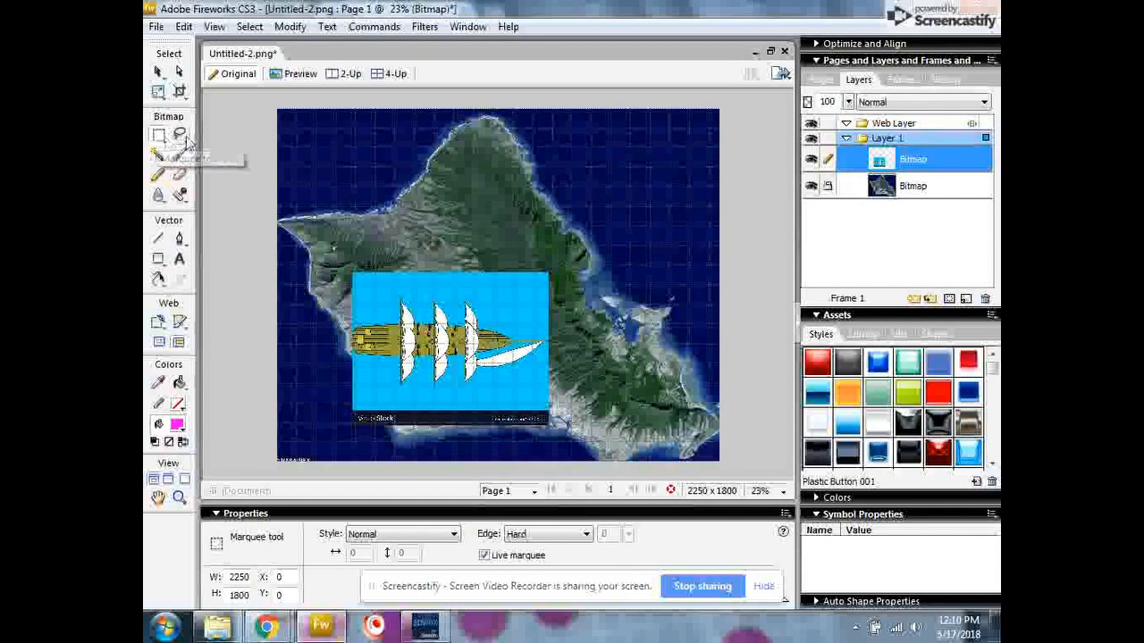
drag(324, 398, 581, 436)
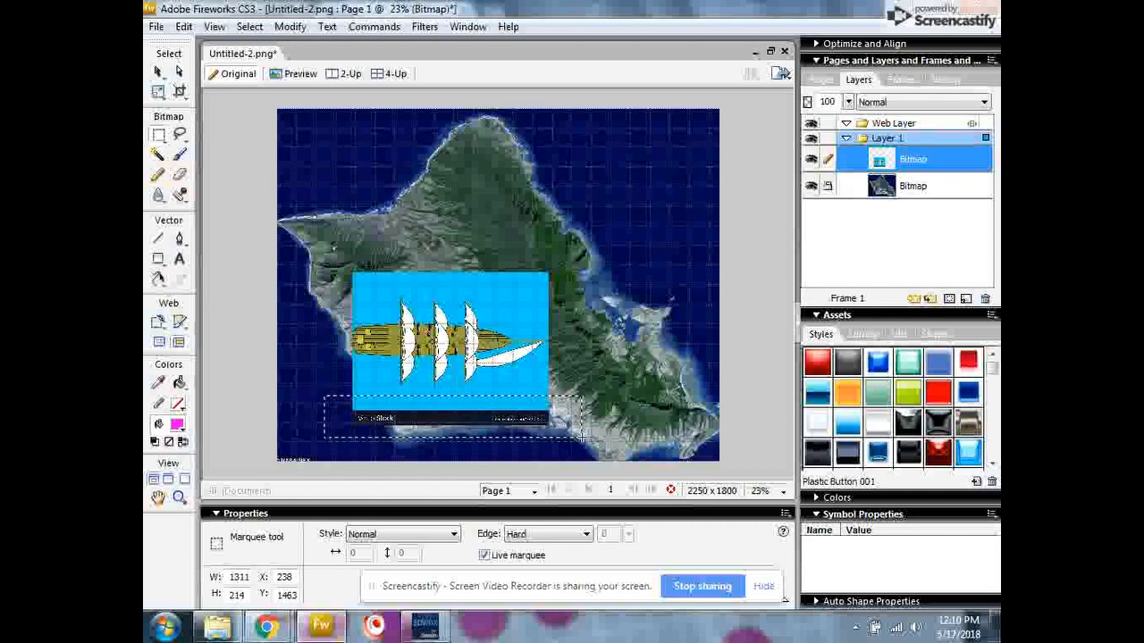
key(Delete)
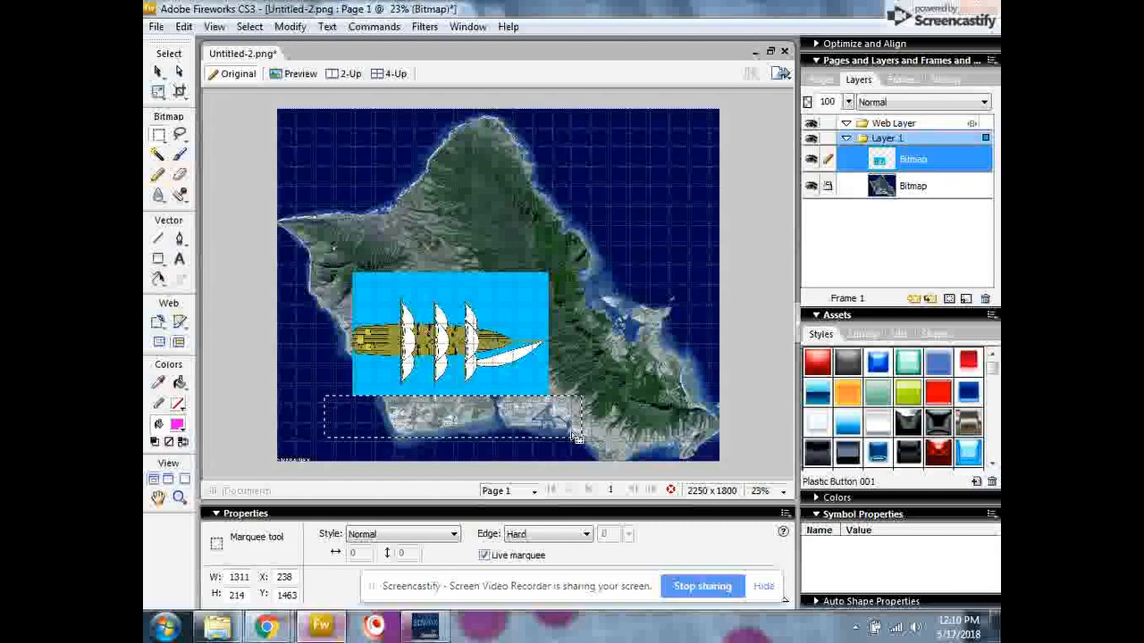
click(597, 393)
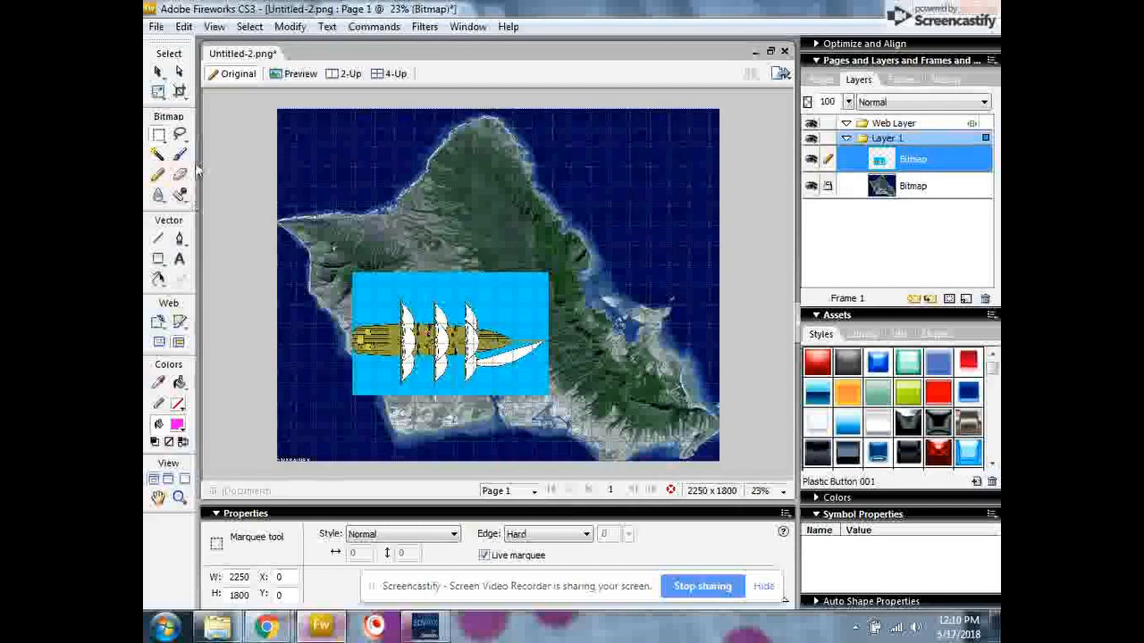
Remove the blue background above the ship, below it, and between the bow and front sail using Magic Wand selections
click(157, 155)
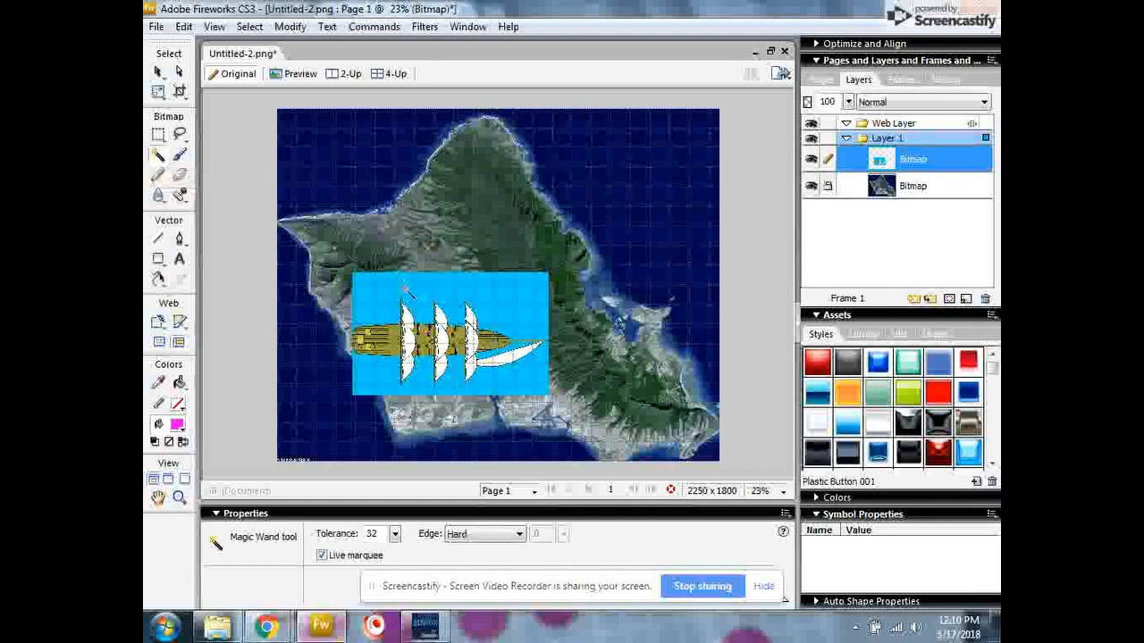
click(436, 293)
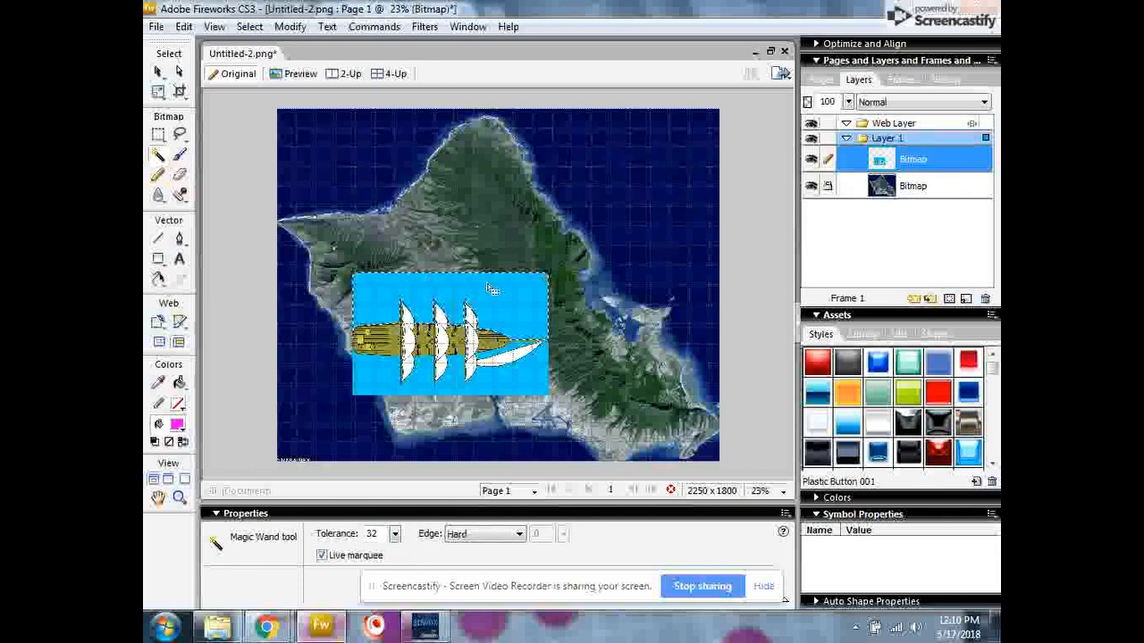
key(Delete)
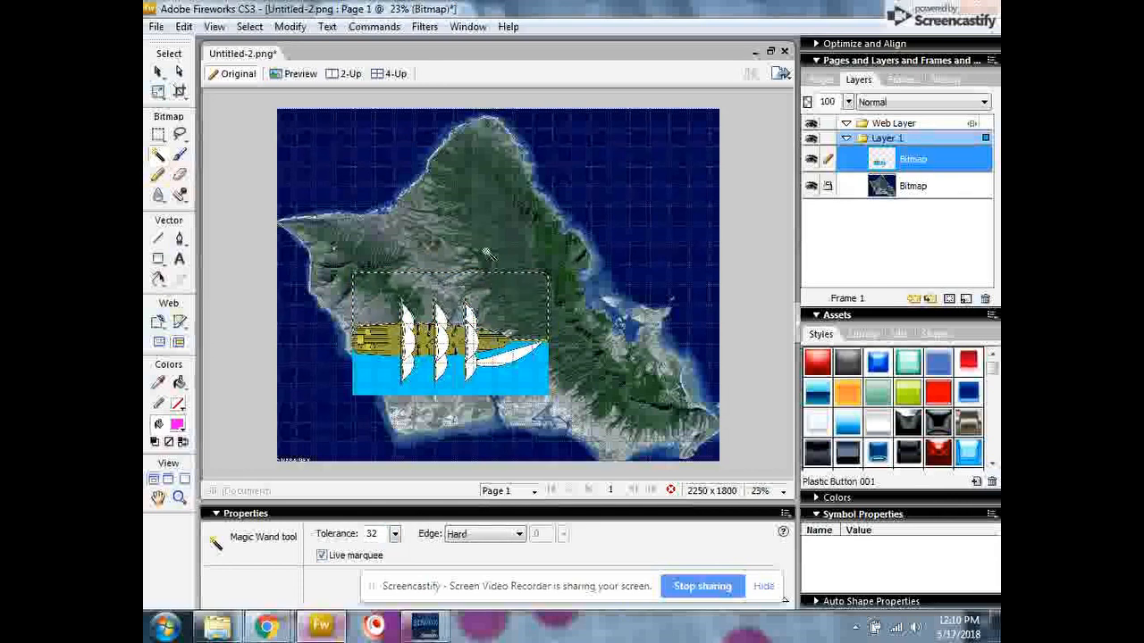
click(511, 383)
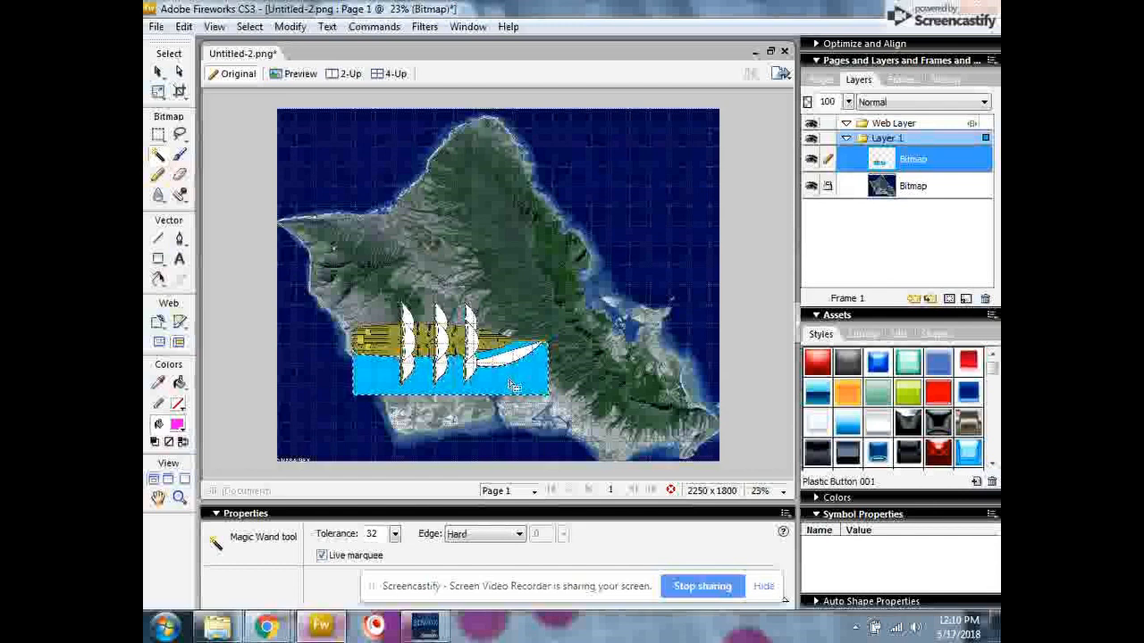
key(Delete)
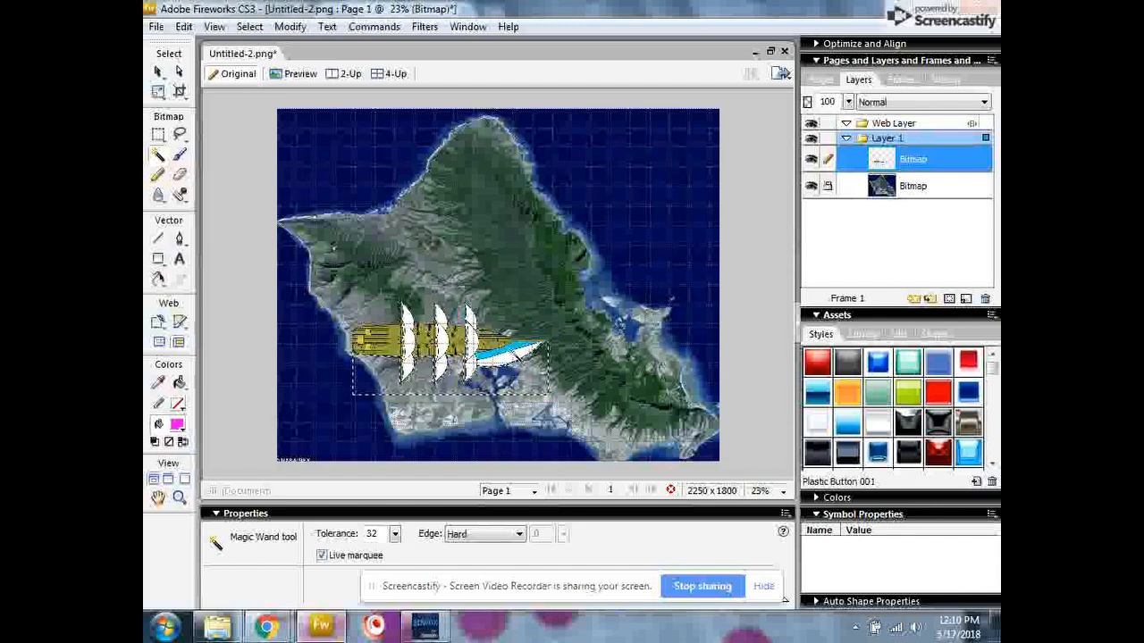
click(511, 351)
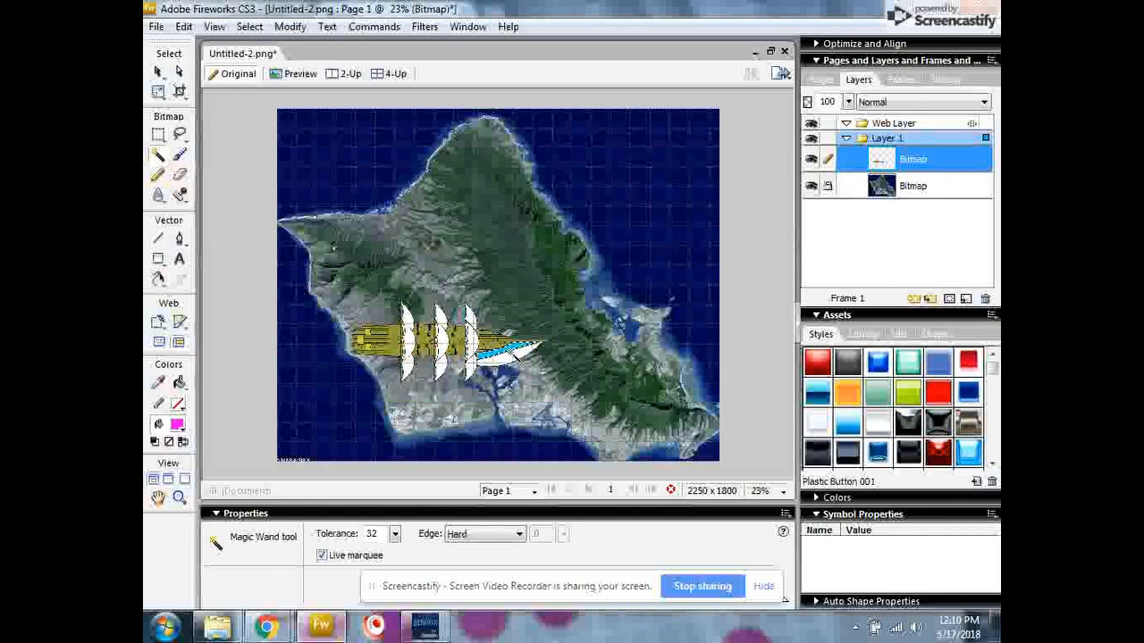
key(Delete)
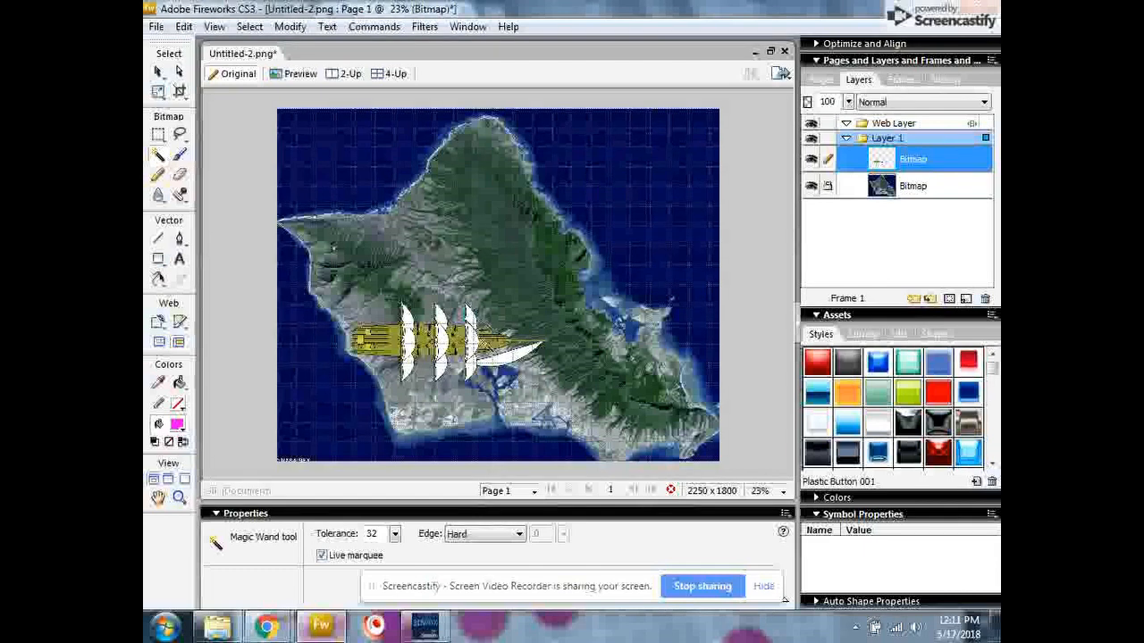
Scale the ship to about 454 by 197 pixels, place it in the water off the island's lower-left coast, and deselect it
click(159, 72)
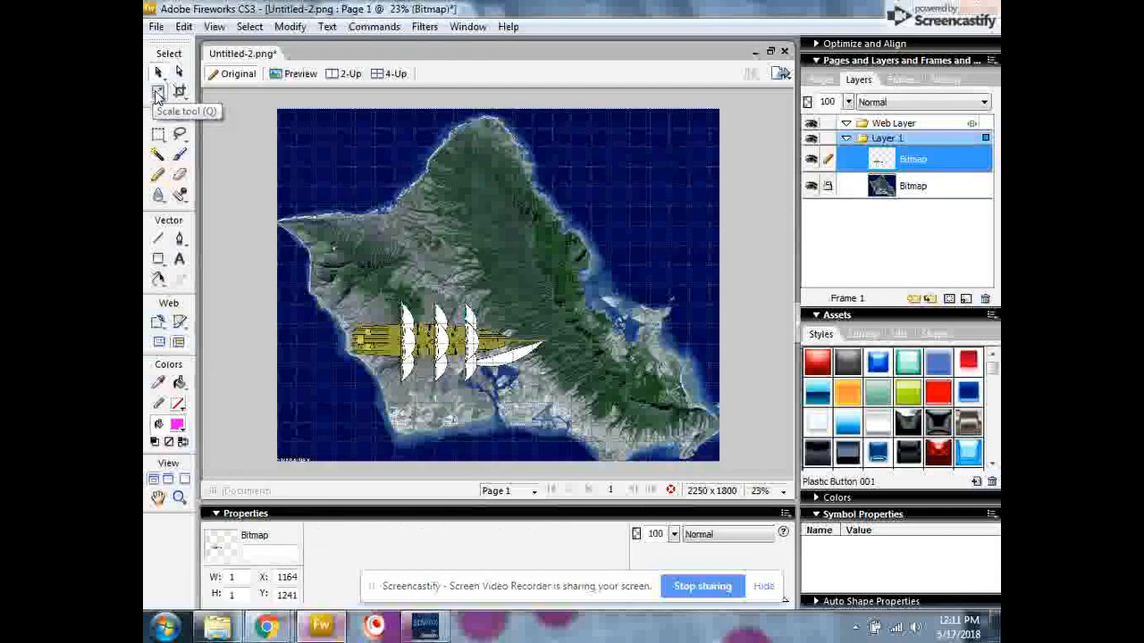
click(158, 92)
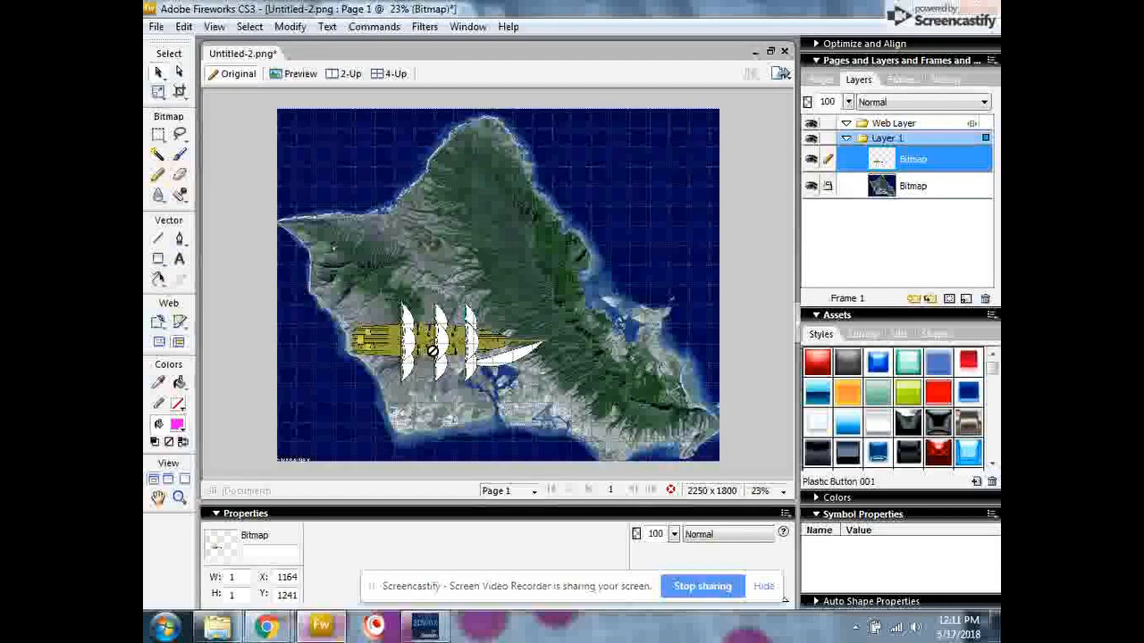
click(515, 298)
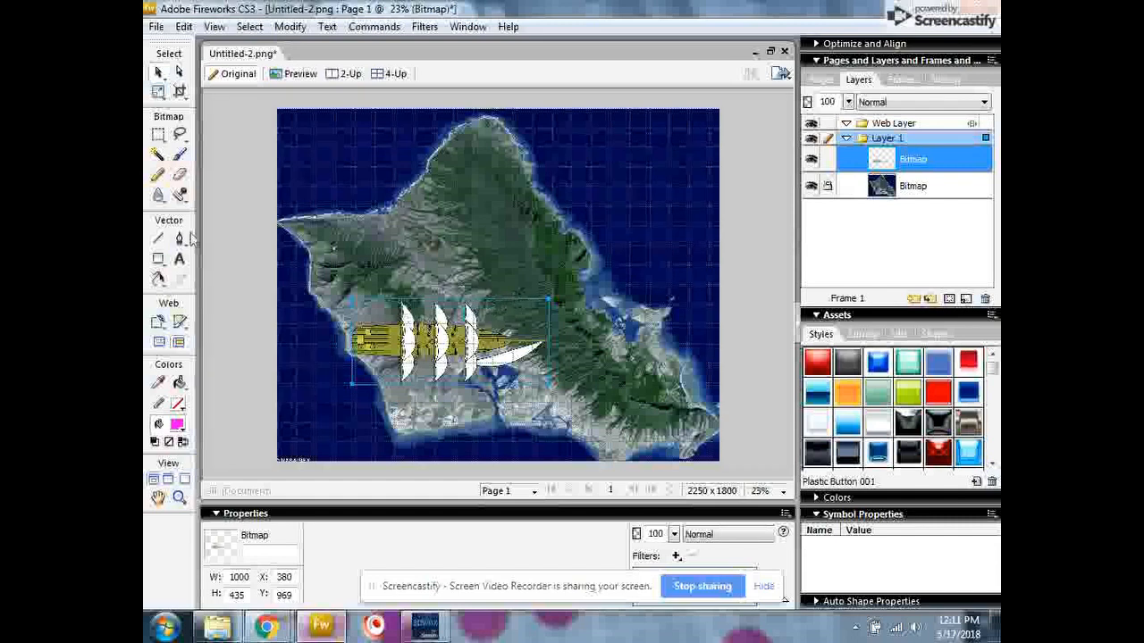
click(158, 92)
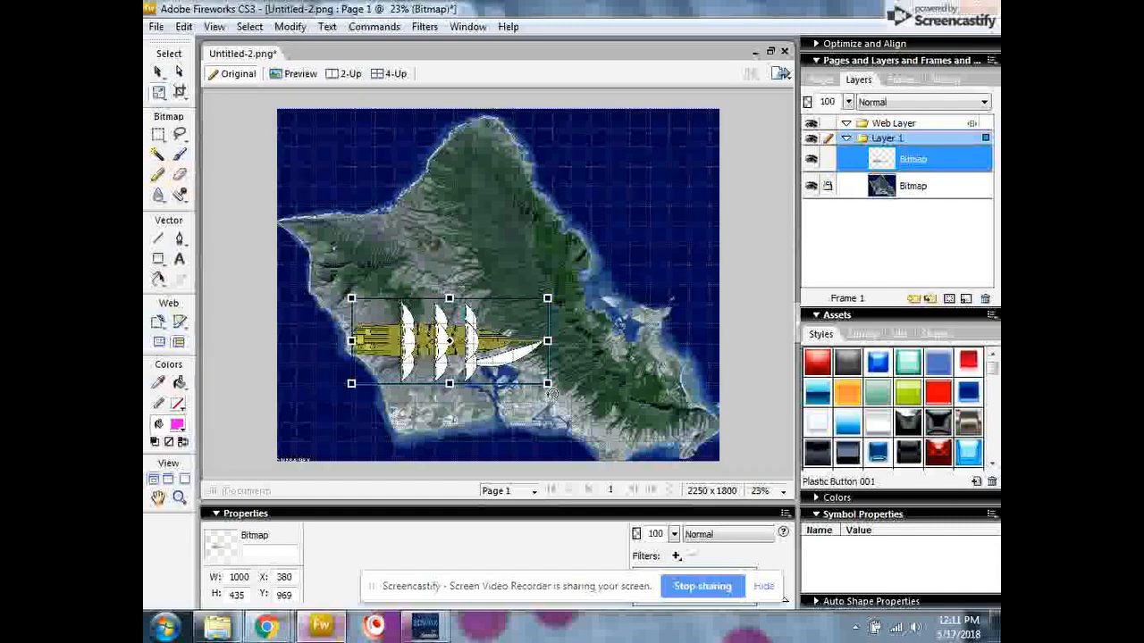
drag(548, 384, 353, 414)
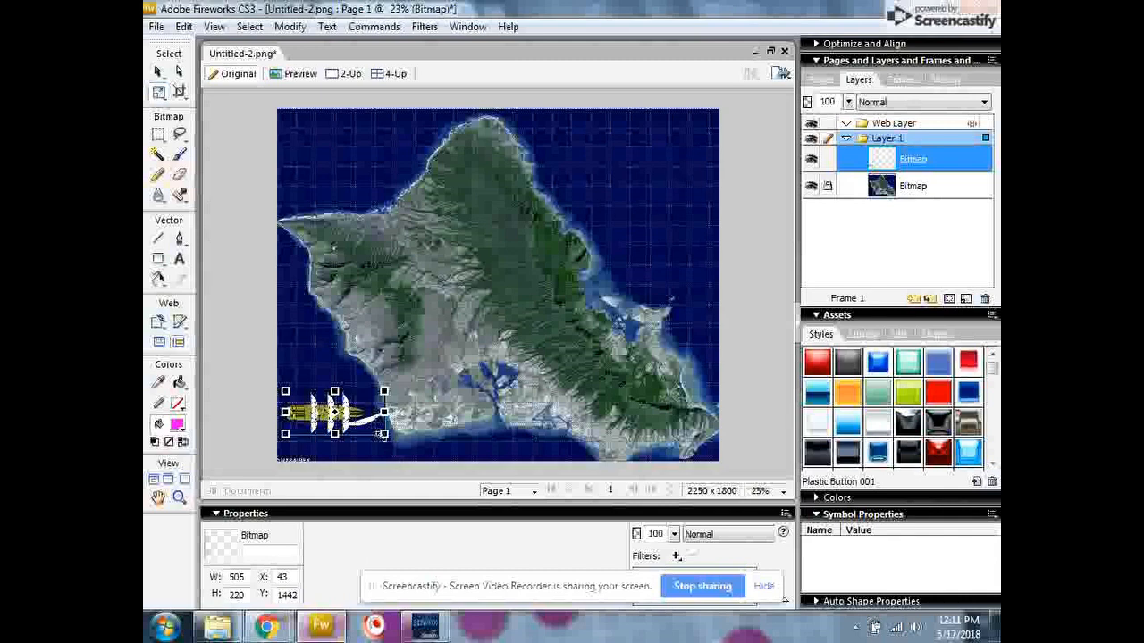
drag(383, 435, 357, 415)
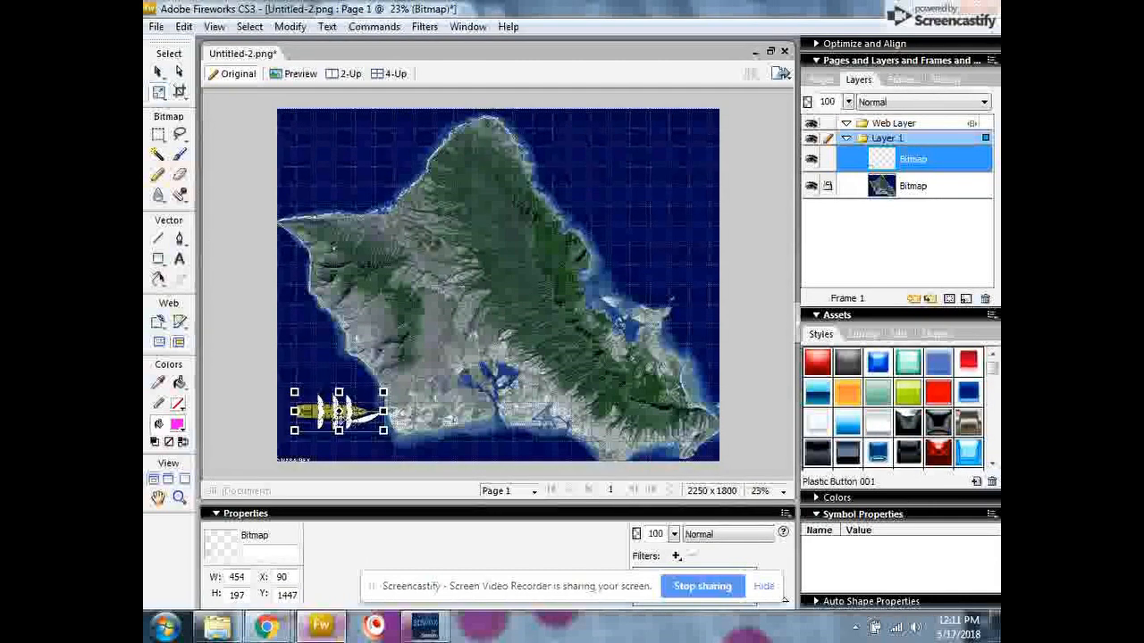
click(158, 72)
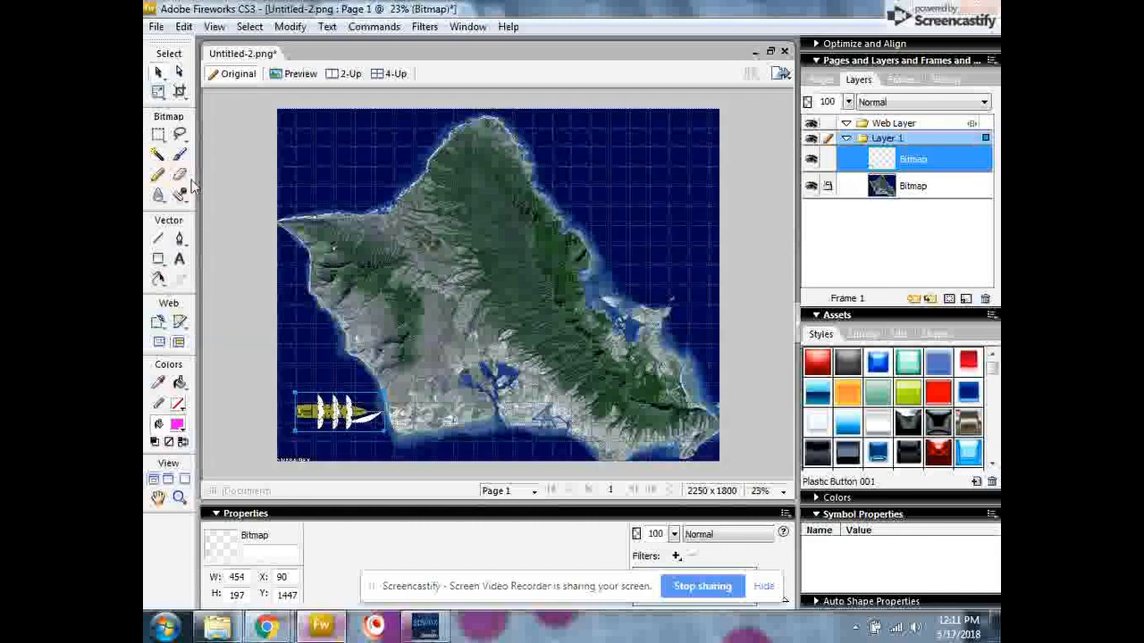
click(229, 201)
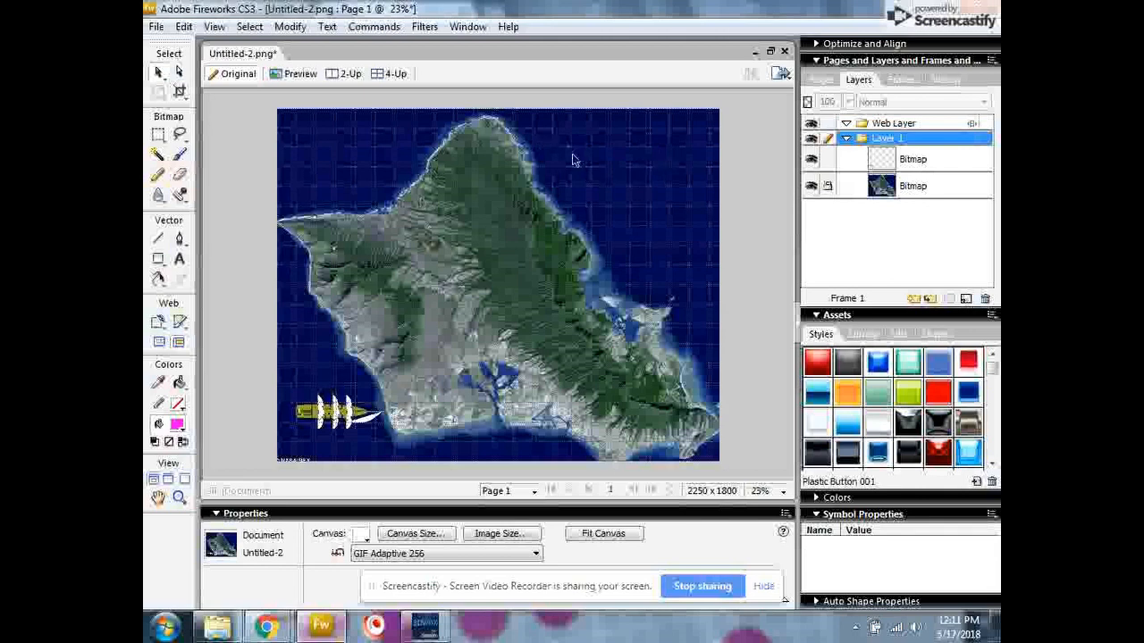
Add the text "Mystery Island" on the map and move it to the middle of the island
click(180, 261)
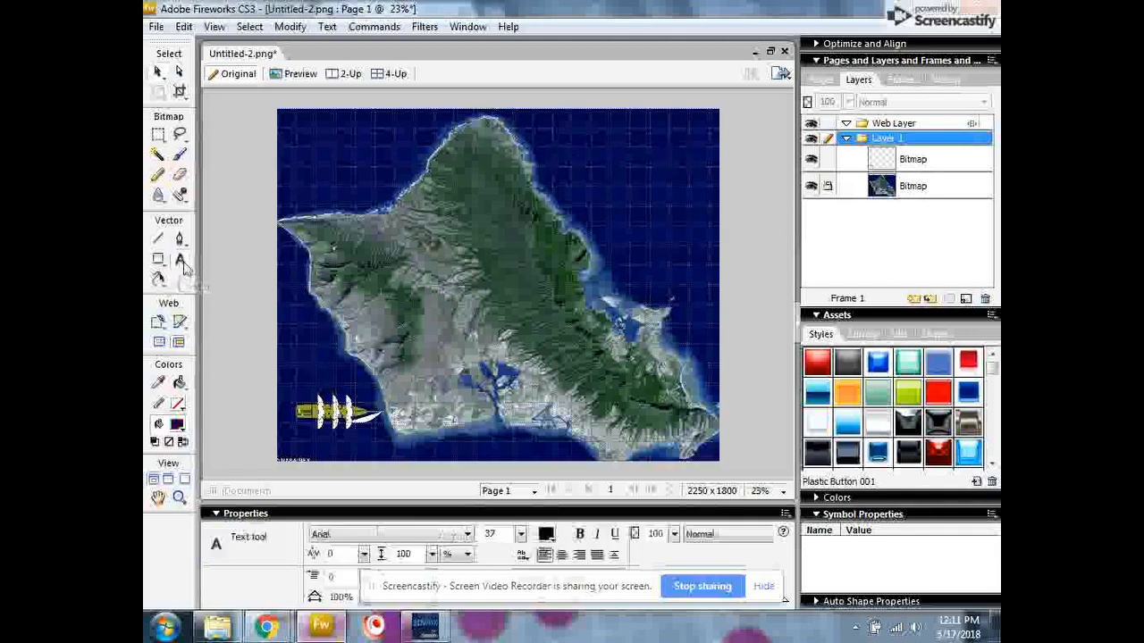
click(432, 252)
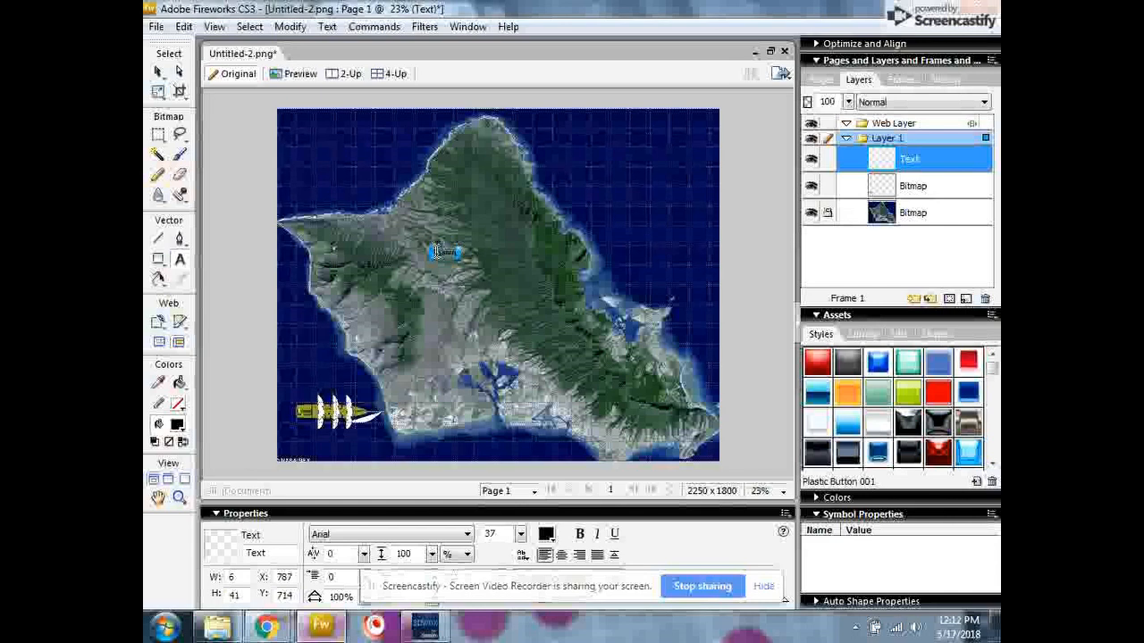
text(Canary Island)
click(158, 71)
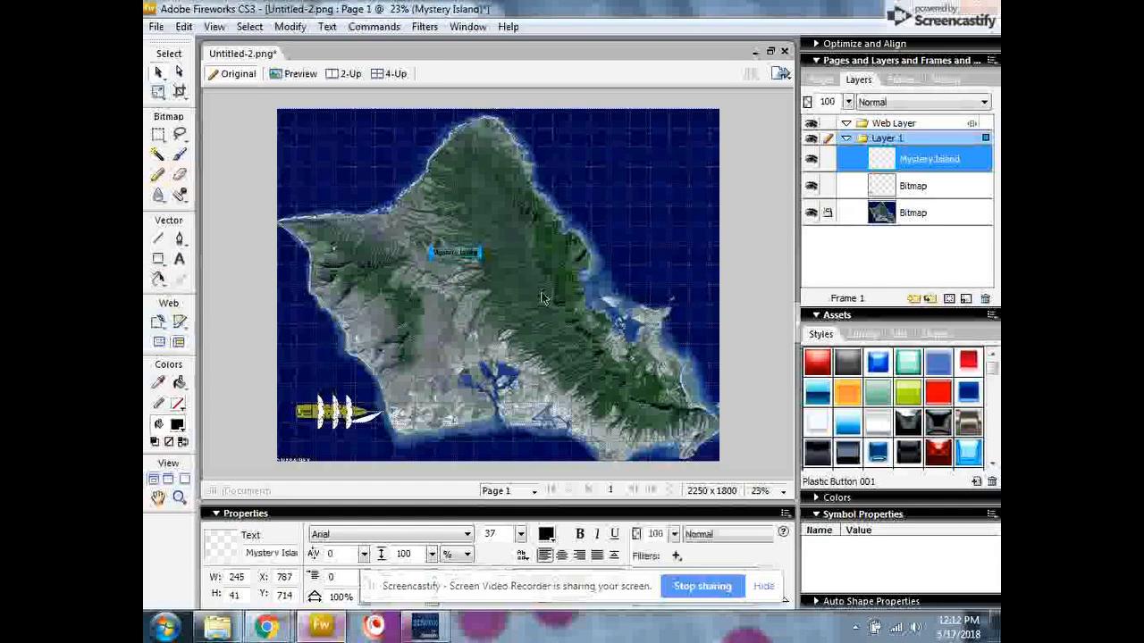
click(543, 297)
click(465, 254)
drag(464, 261, 494, 283)
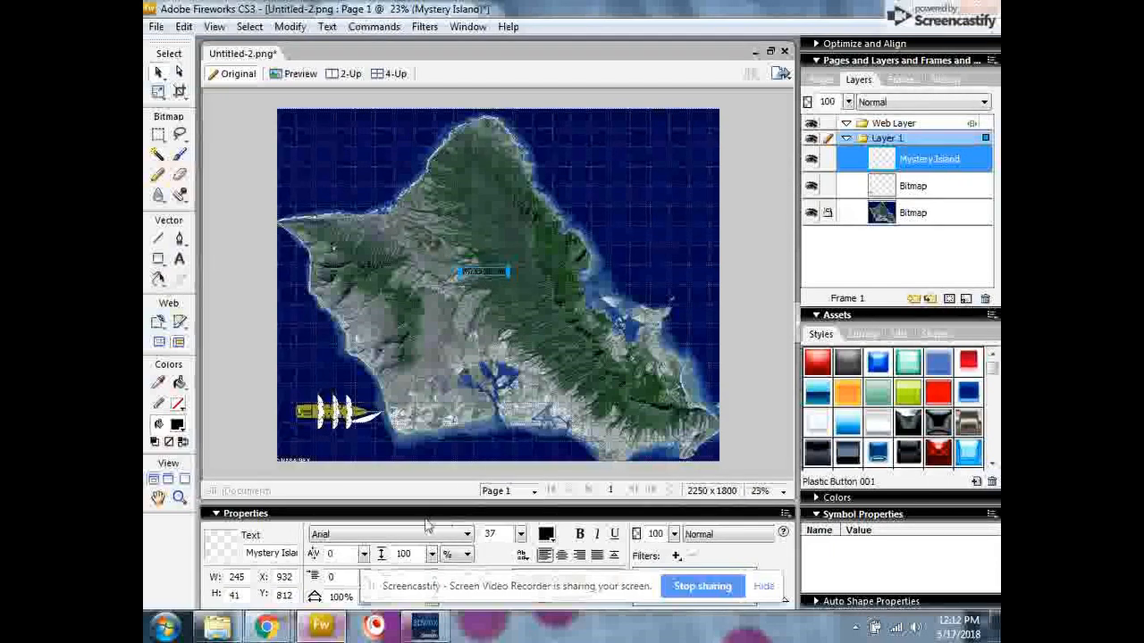
Set the font of the "Mystery Island" text to Cooper Black
click(466, 535)
scroll(422, 436, down, 3)
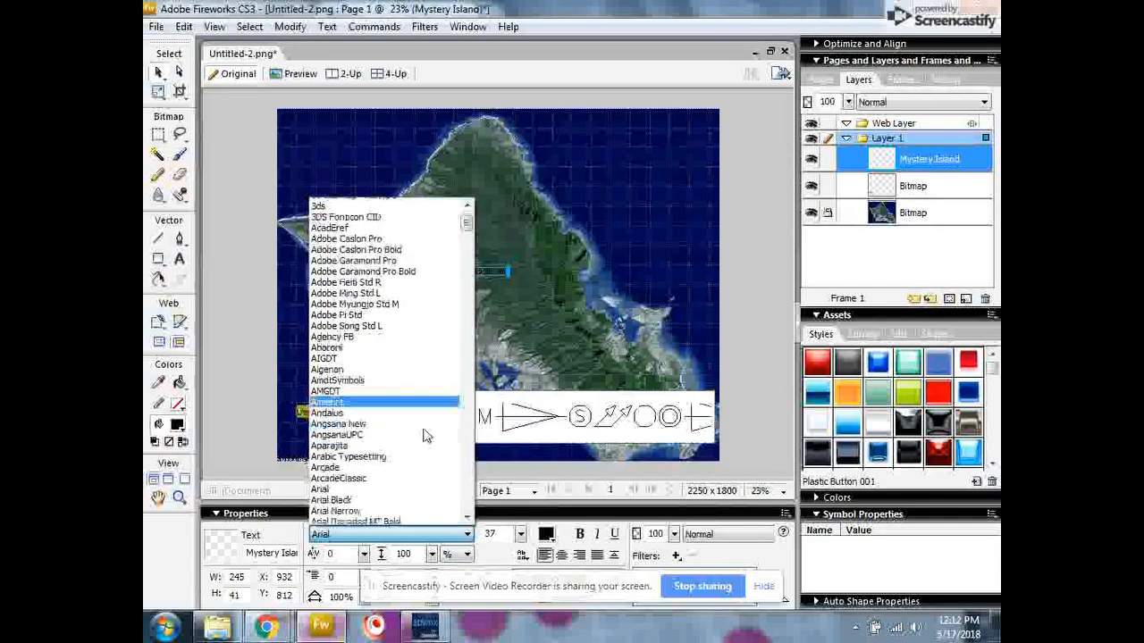
scroll(425, 443, down, 13)
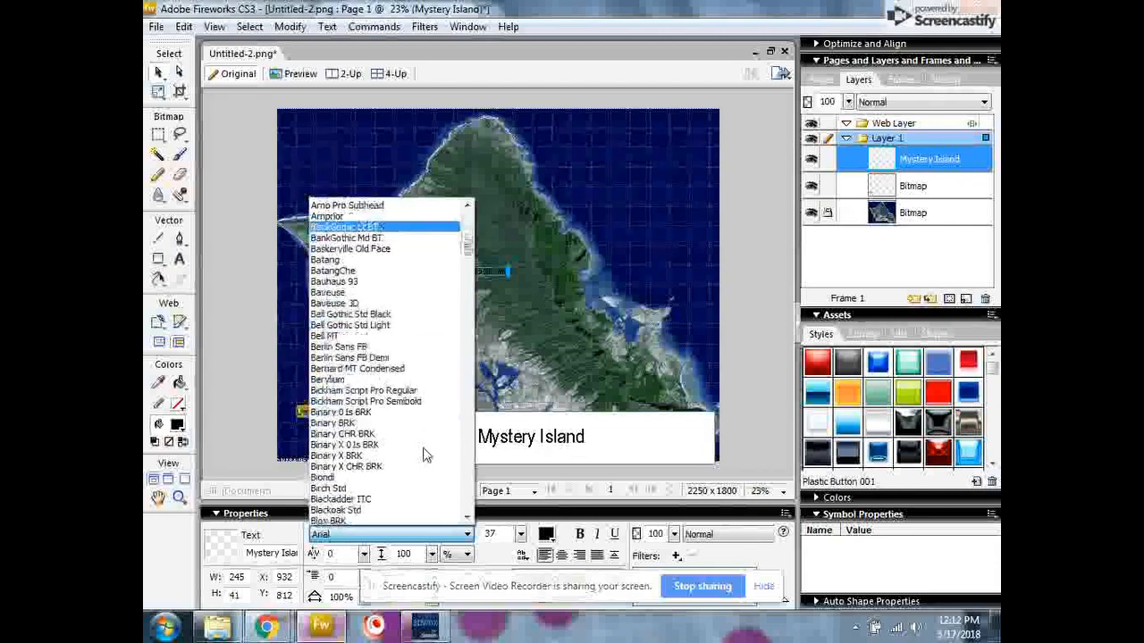
scroll(426, 451, down, 8)
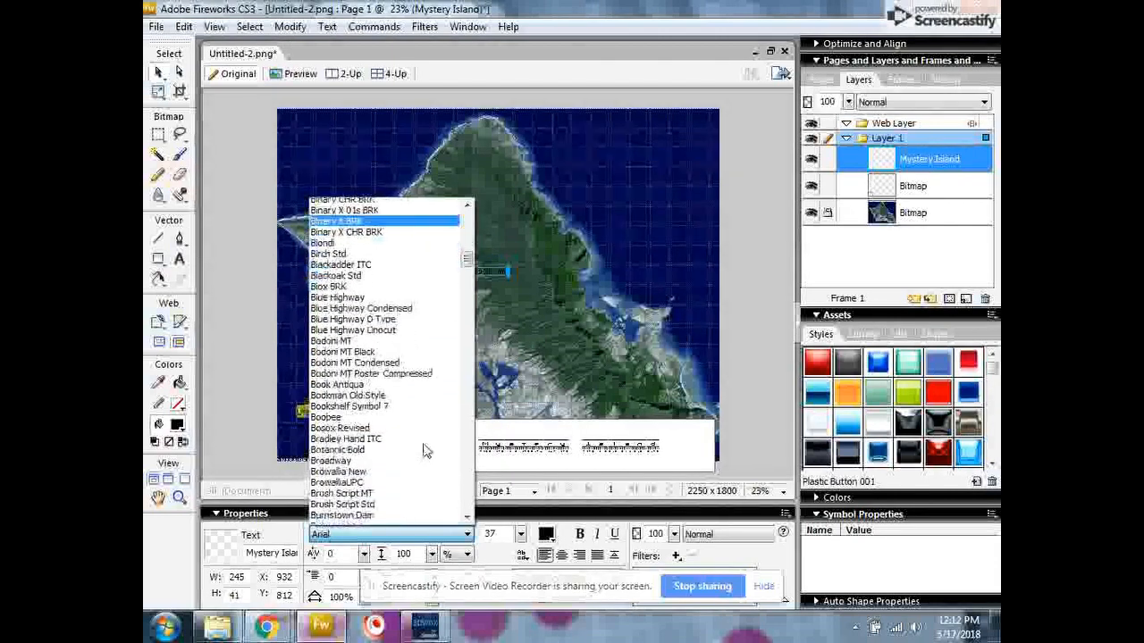
scroll(425, 451, down, 5)
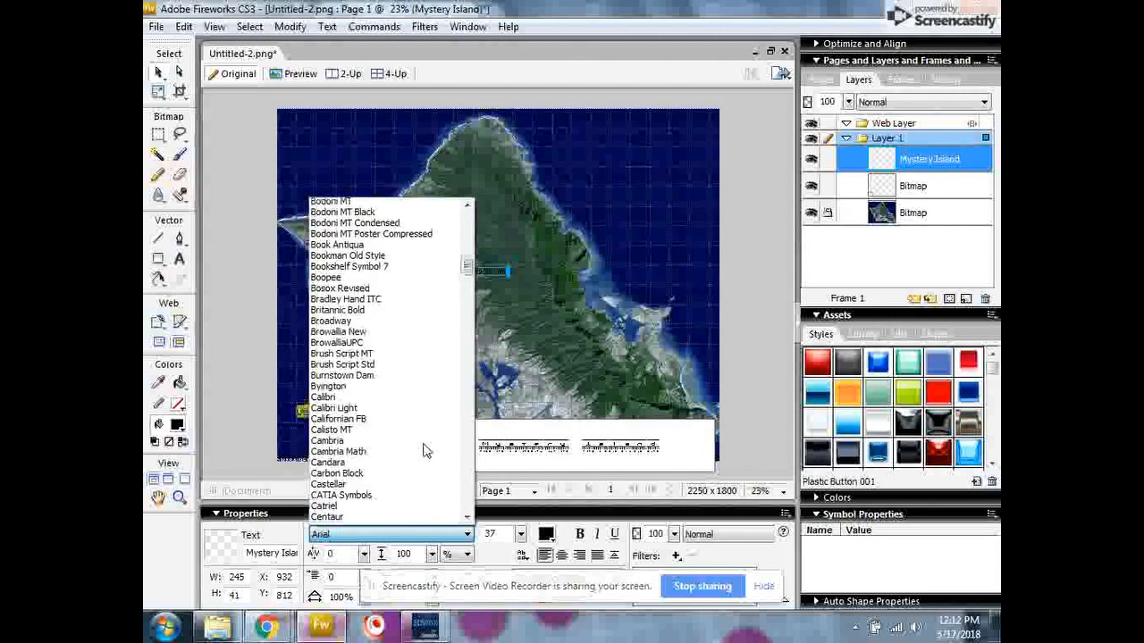
scroll(425, 452, down, 4)
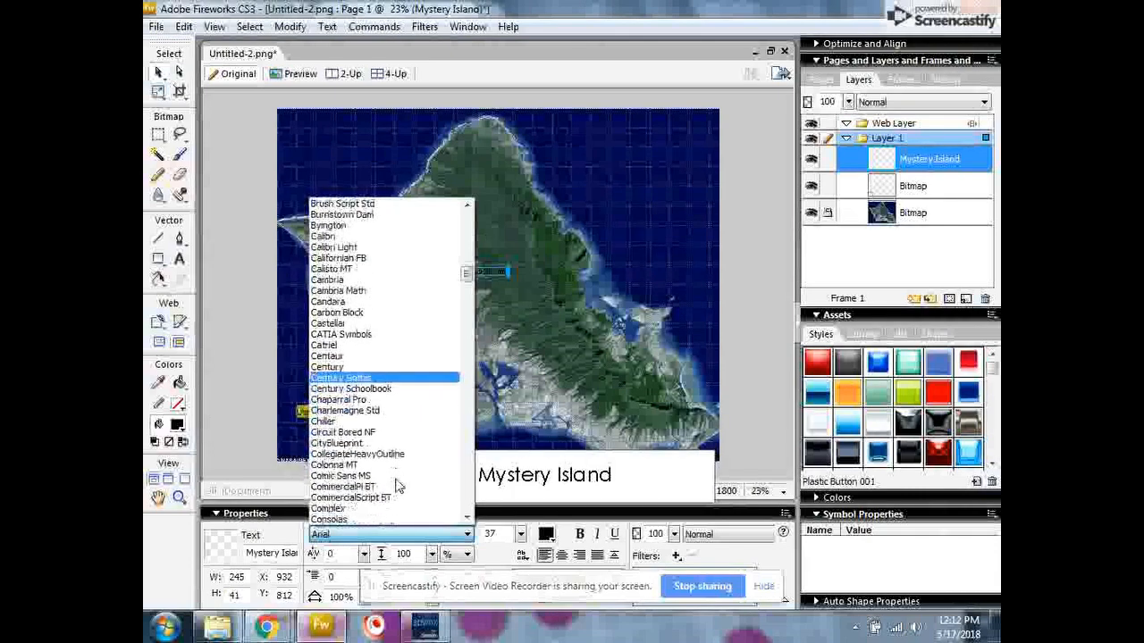
scroll(411, 433, down, 2)
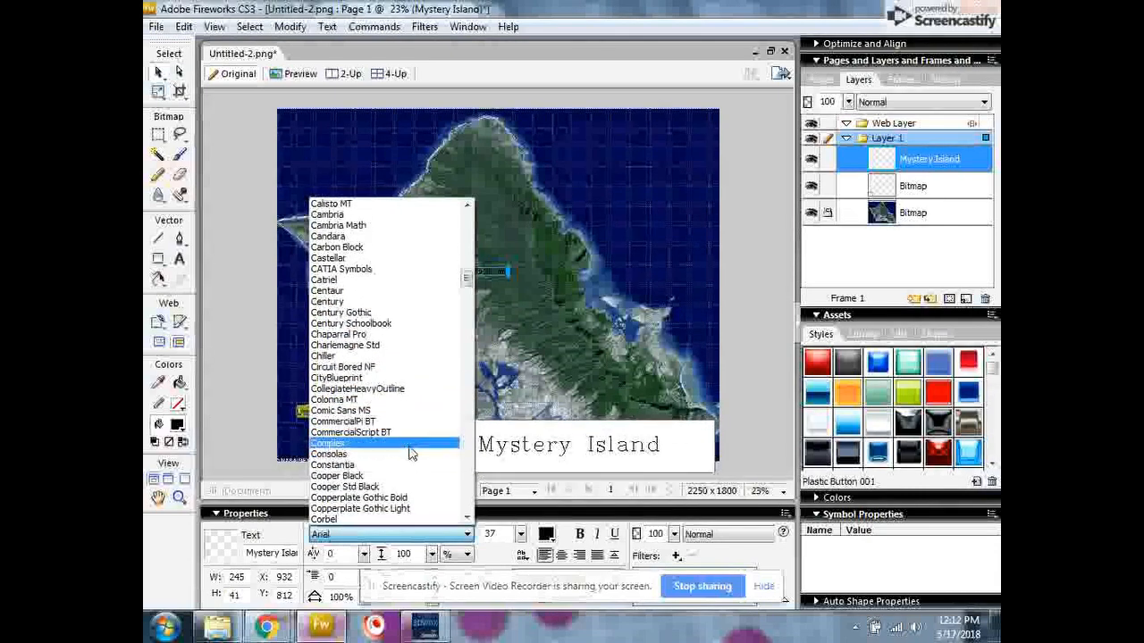
click(348, 475)
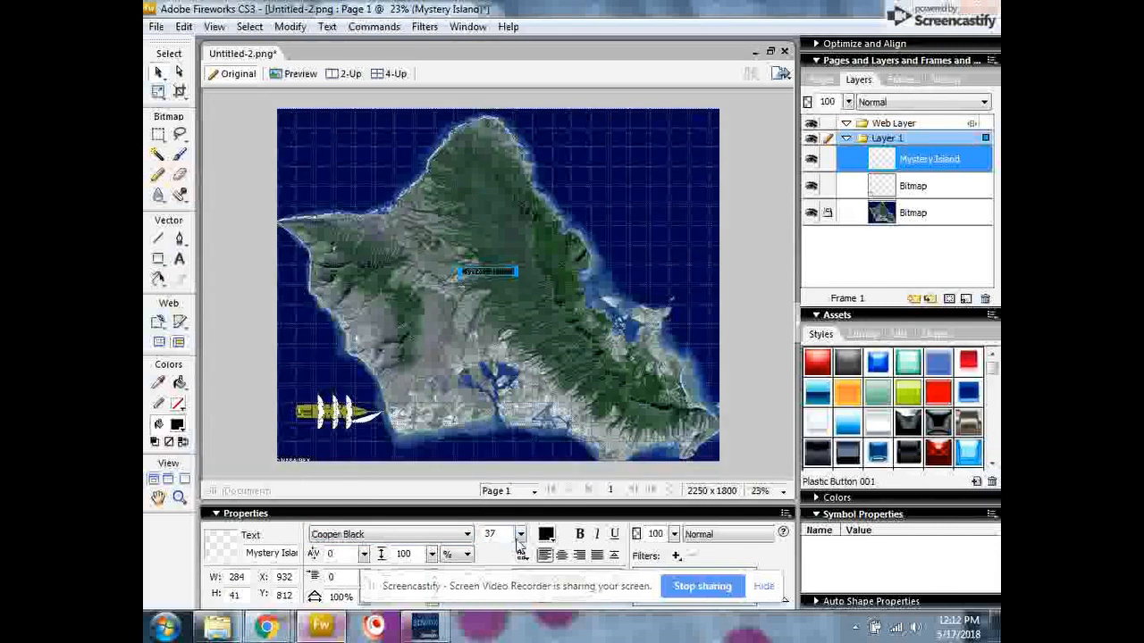
Enlarge the "Mystery Island" text to size 96 and move it to the open water at the map's upper right
click(520, 534)
mouse_move(521, 540)
mouse_down()
mouse_move(520, 511)
mouse_move(524, 529)
mouse_move(518, 521)
mouse_up()
click(523, 535)
click(522, 534)
click(522, 533)
drag(523, 274, 627, 157)
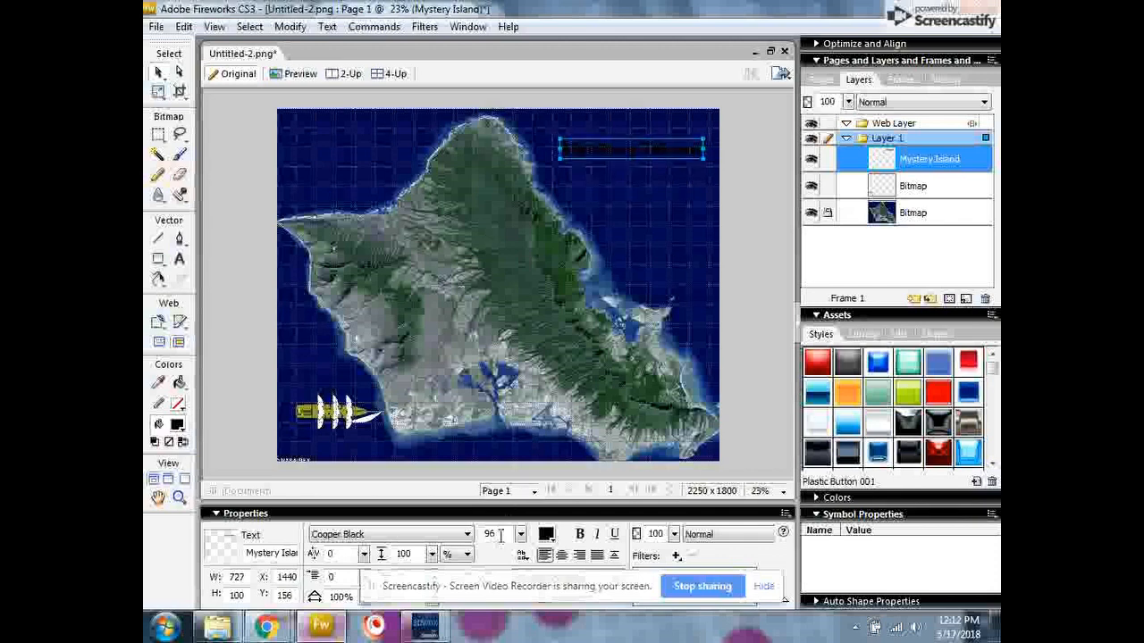
Set the font size of the "Mystery Island" title to 120
drag(498, 535, 474, 530)
text(120)
key(Return)
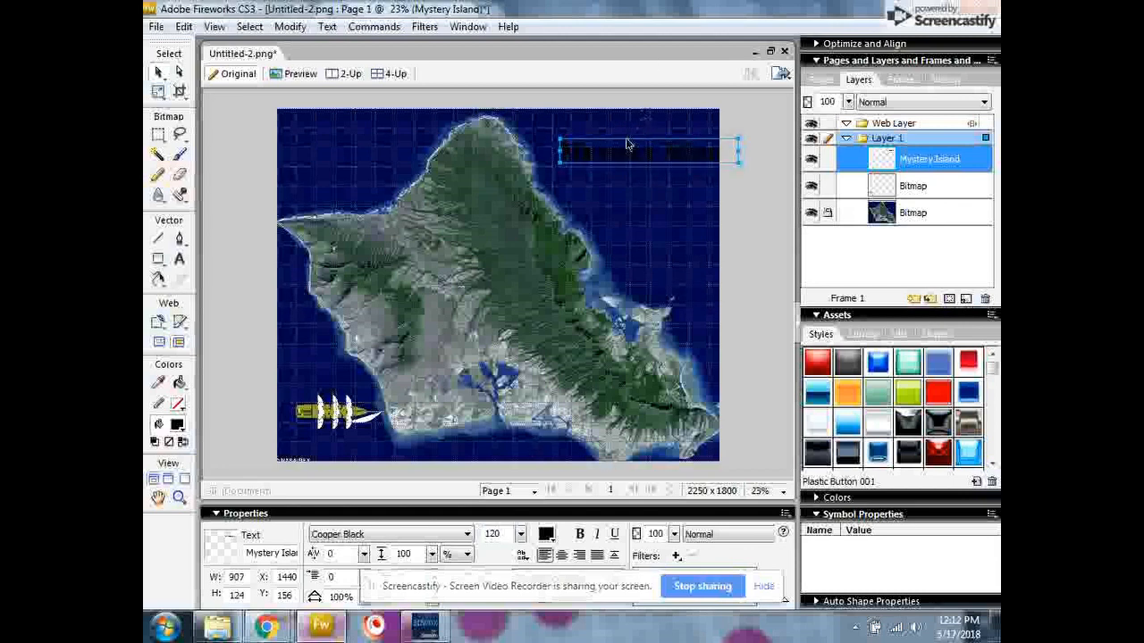
Move the "Mystery Island" title fully inside the map's upper-right water and add a white Outer Bevel filter to it
drag(623, 155, 597, 153)
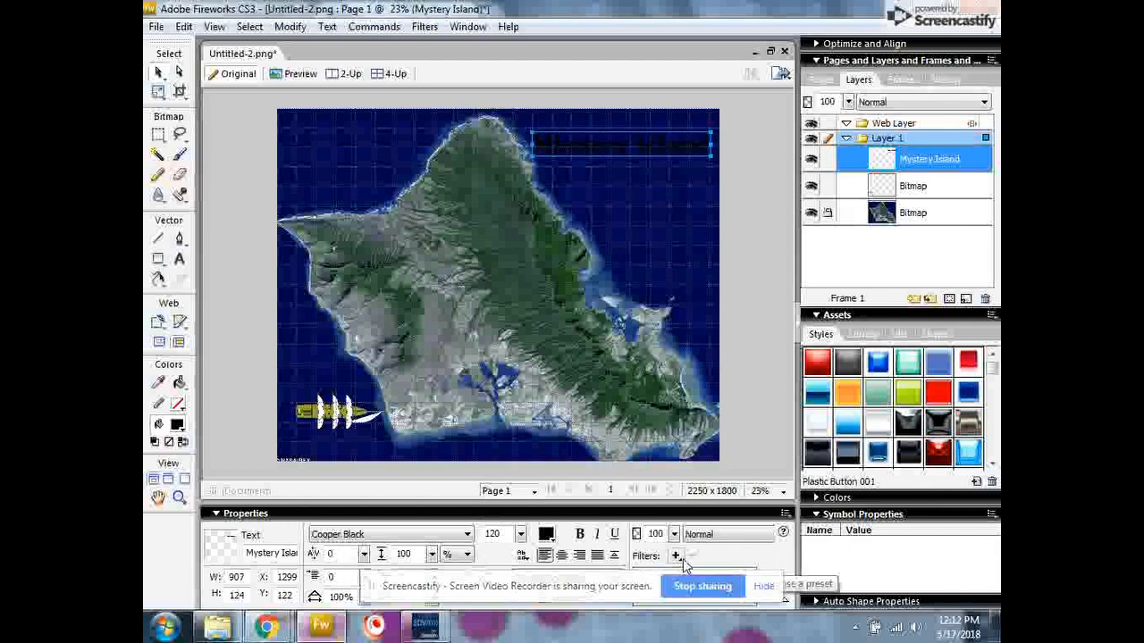
click(767, 590)
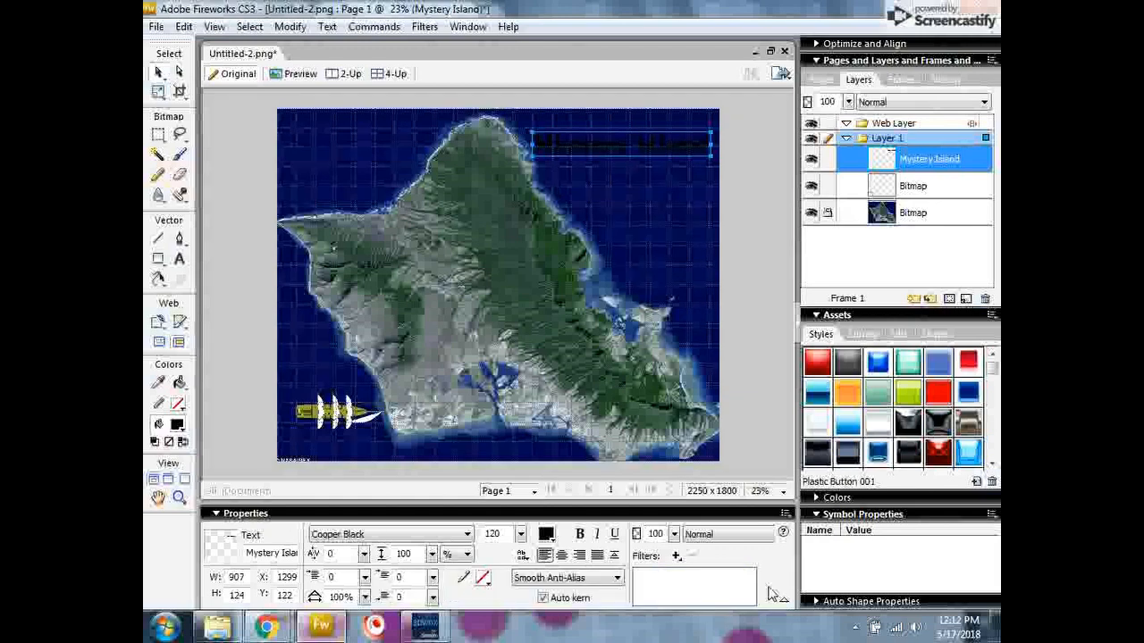
click(676, 557)
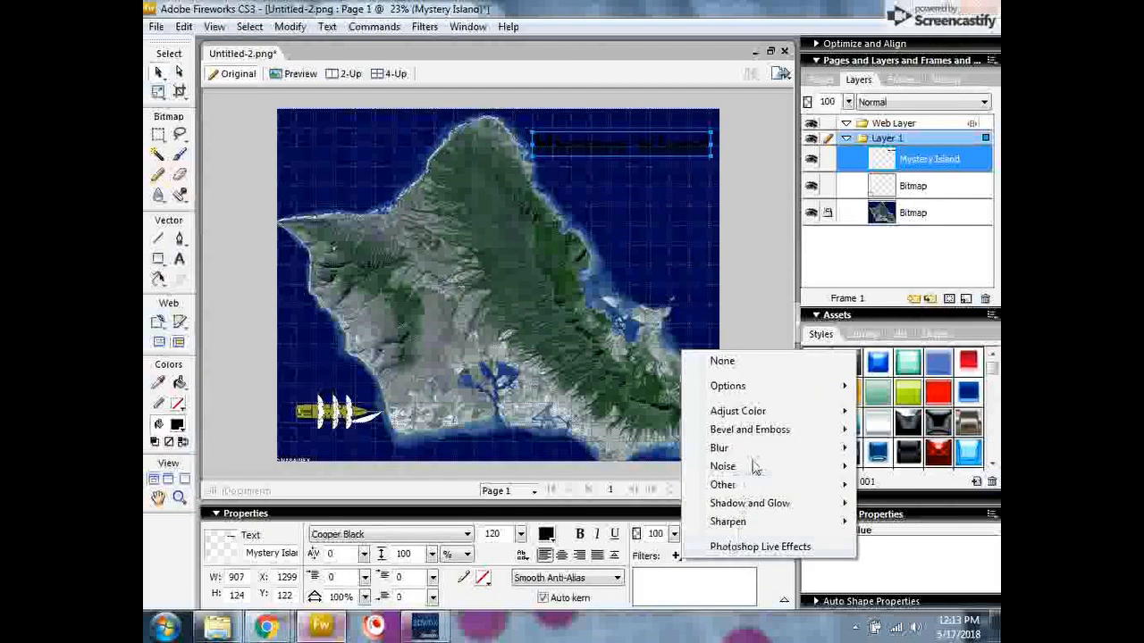
mouse_move(754, 433)
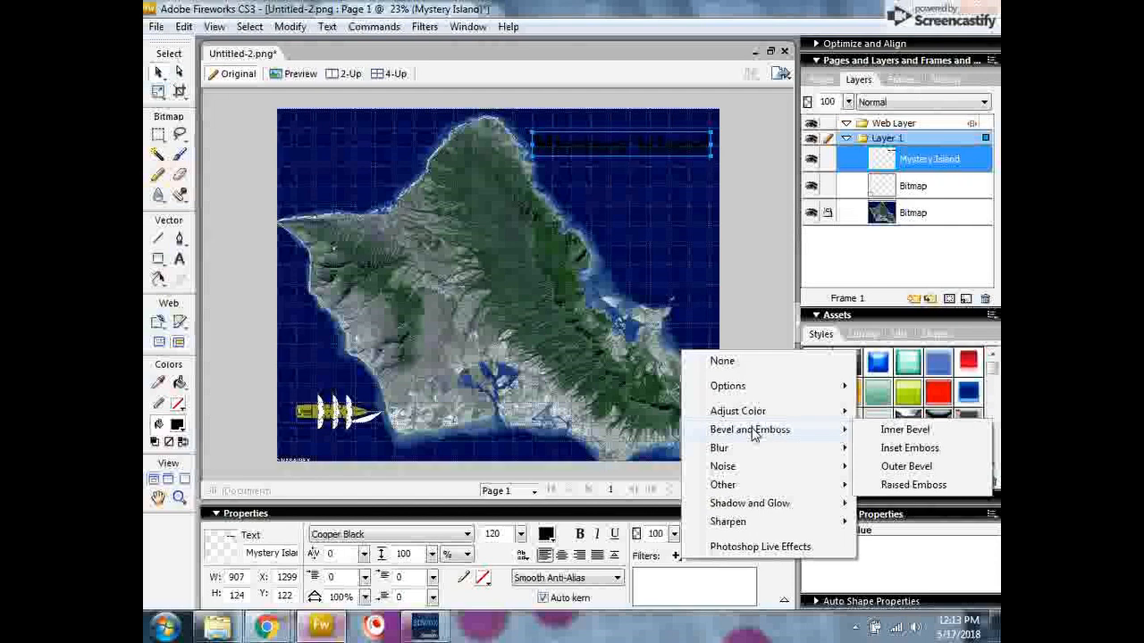
click(906, 466)
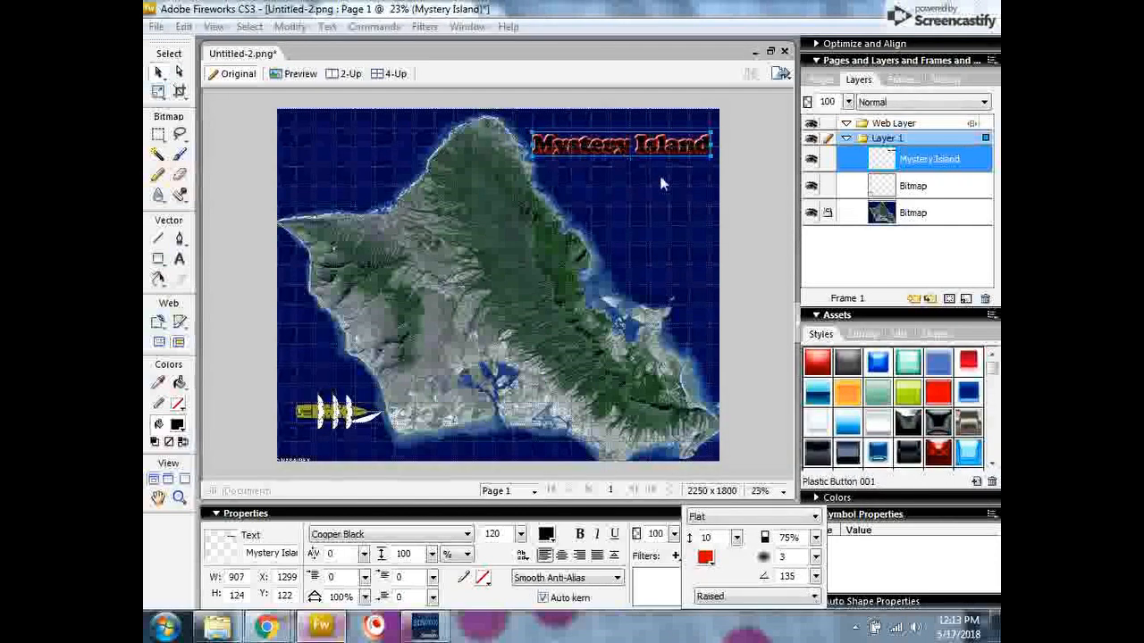
click(705, 557)
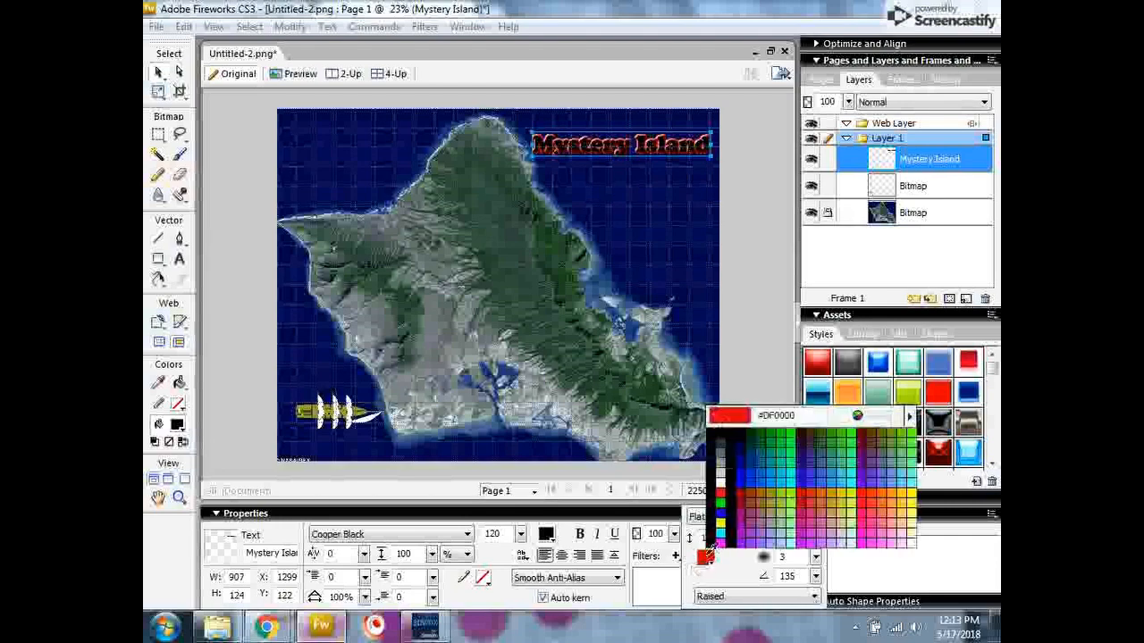
click(722, 483)
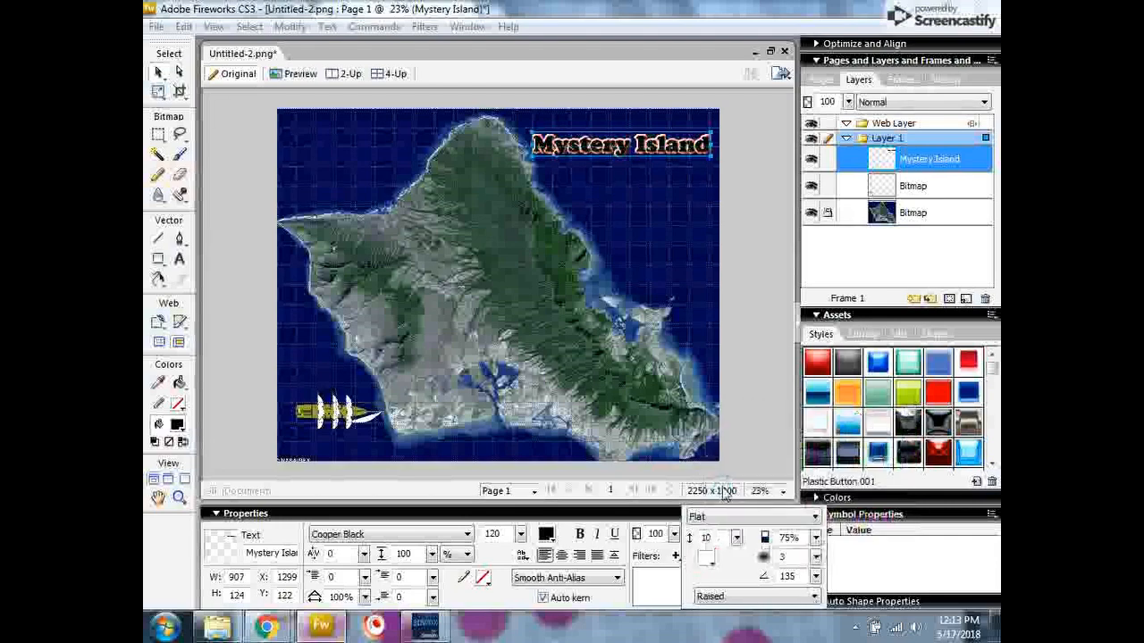
click(668, 221)
click(614, 185)
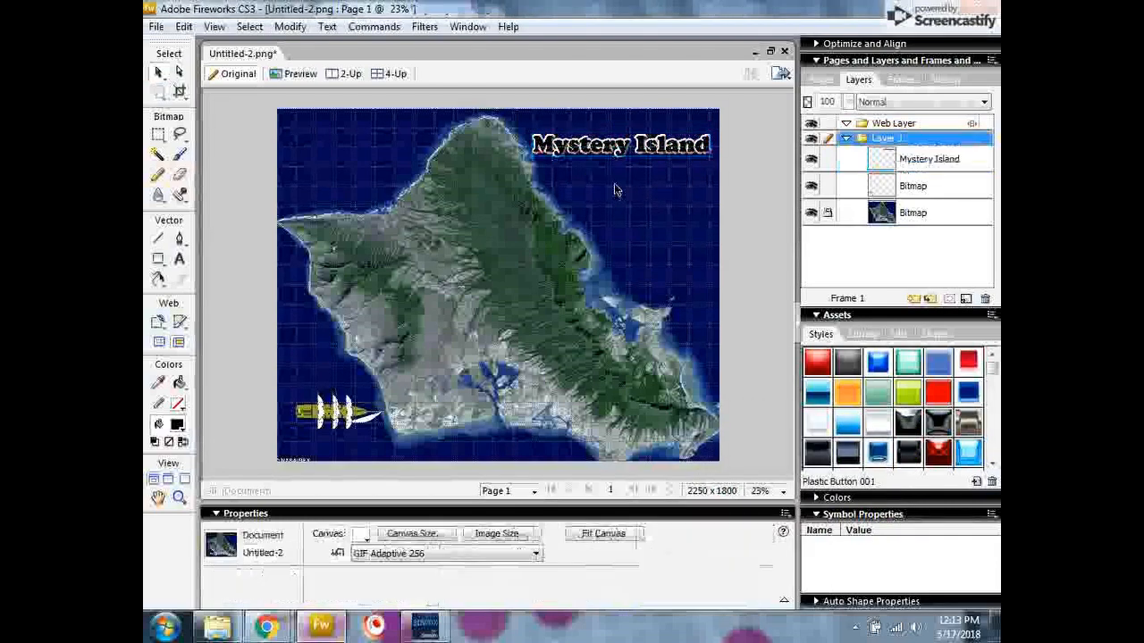
Turn off the Outer Bevel filter on the "Mystery Island" title
click(667, 152)
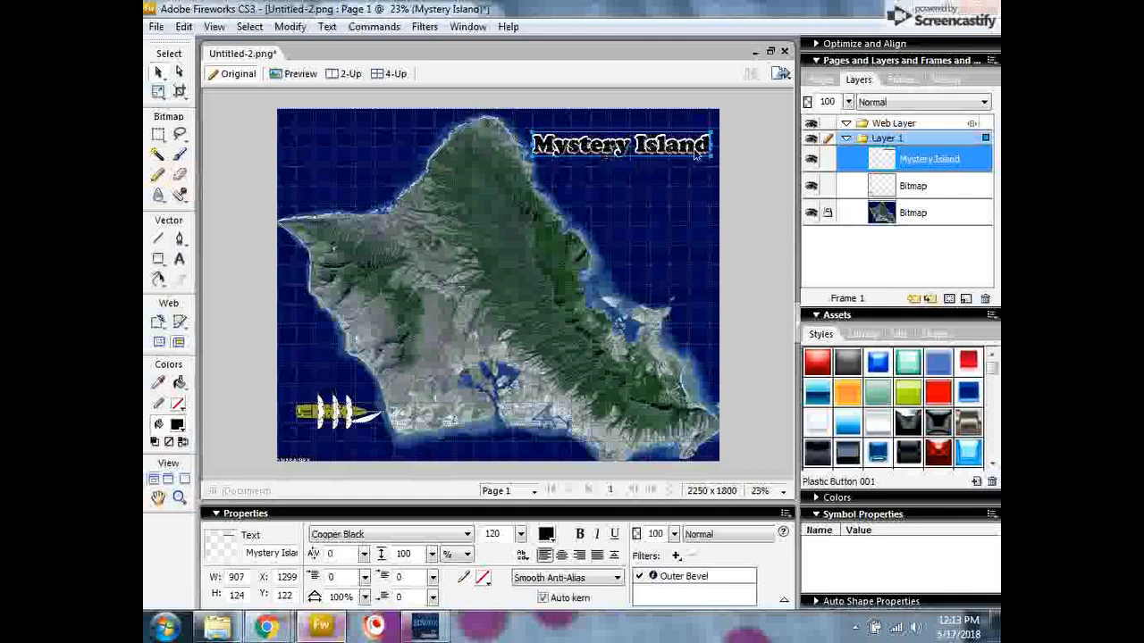
click(653, 576)
click(642, 579)
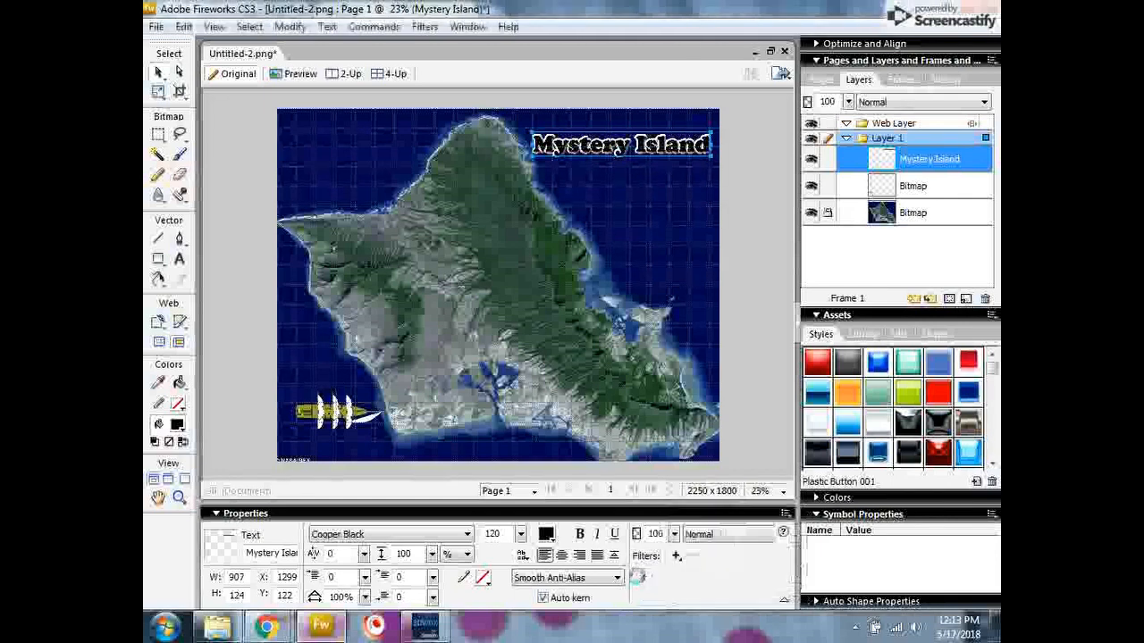
click(640, 578)
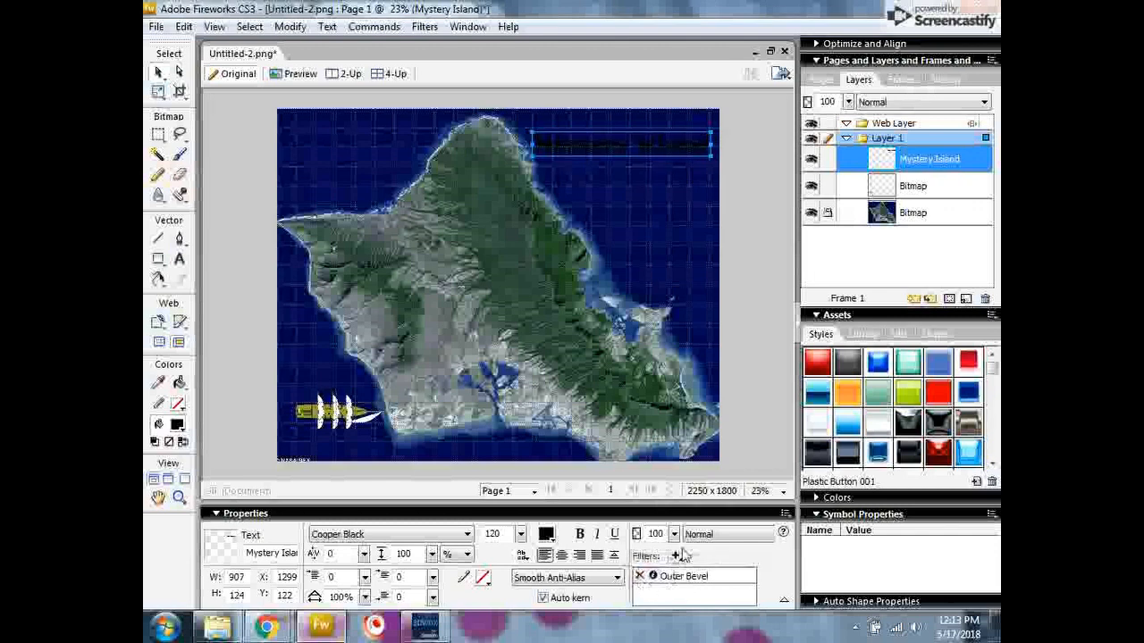
Add a white Glow filter to the "Mystery Island" title and deselect it
click(676, 556)
mouse_move(746, 507)
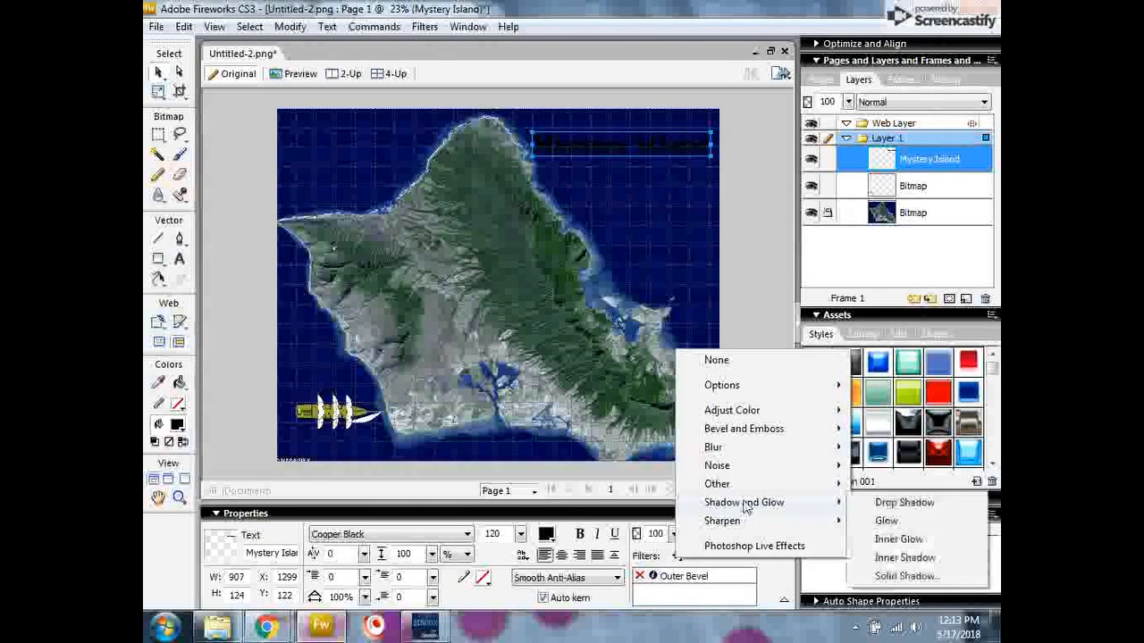
click(887, 521)
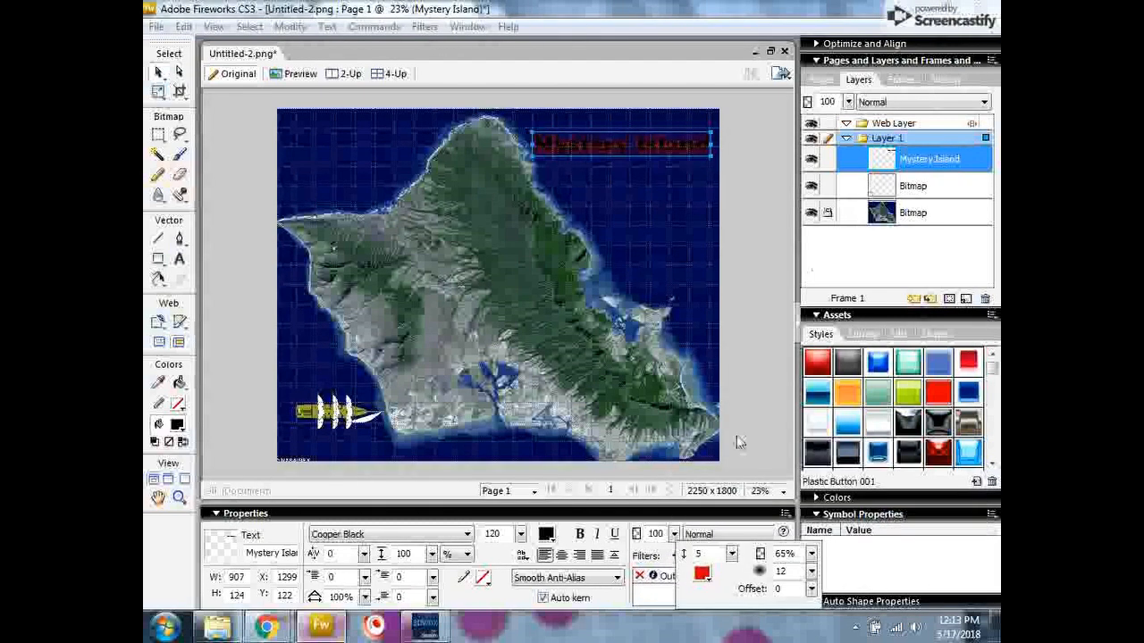
click(702, 573)
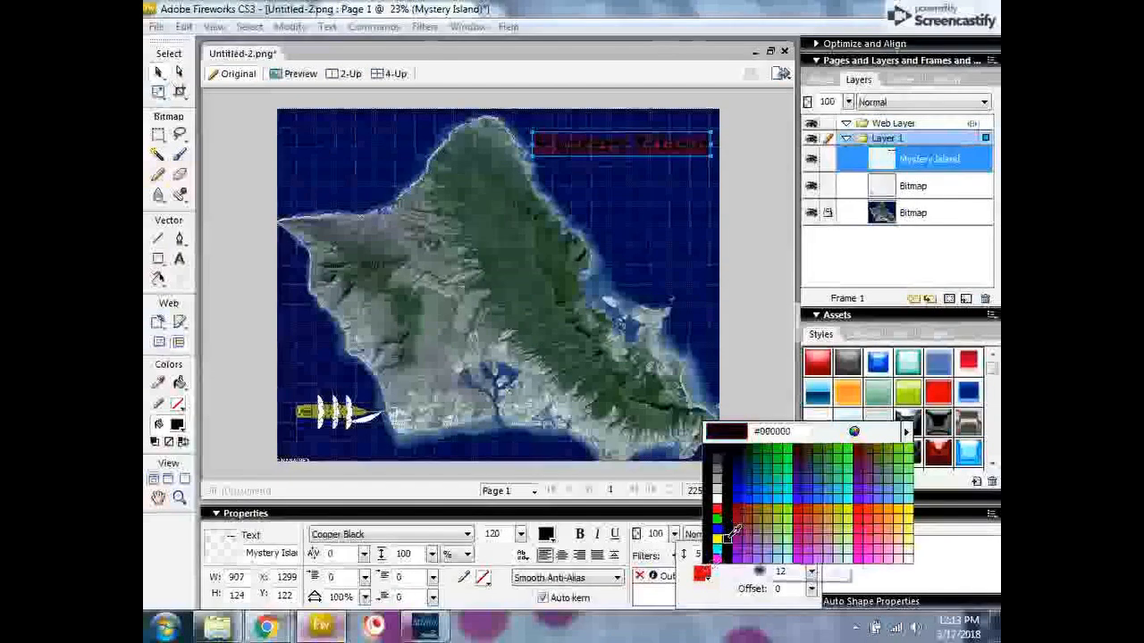
click(718, 498)
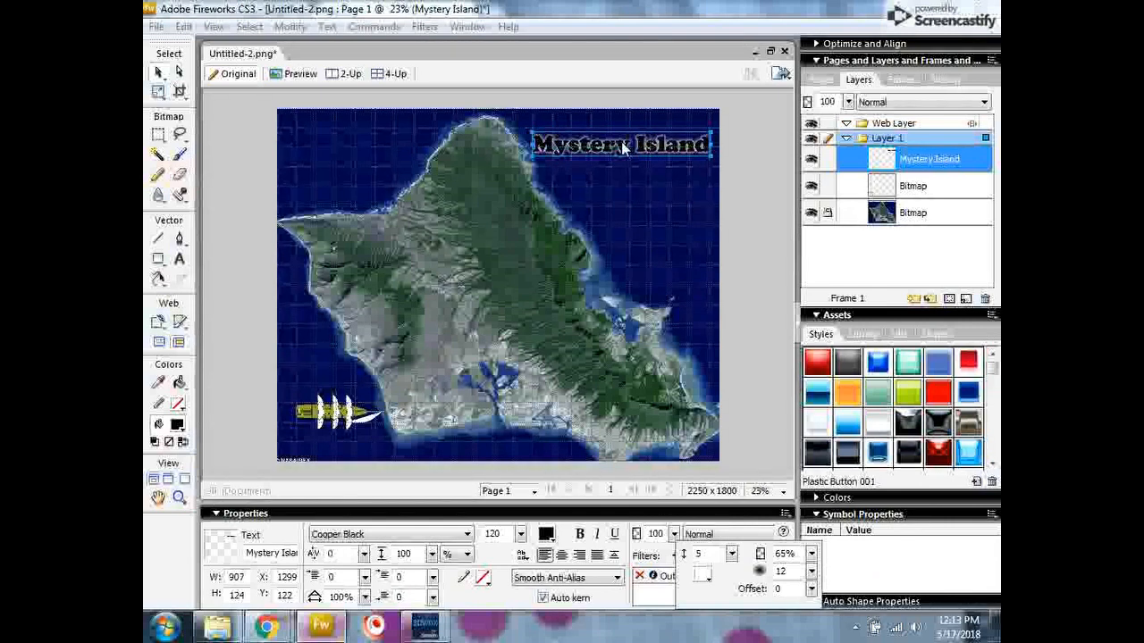
click(677, 583)
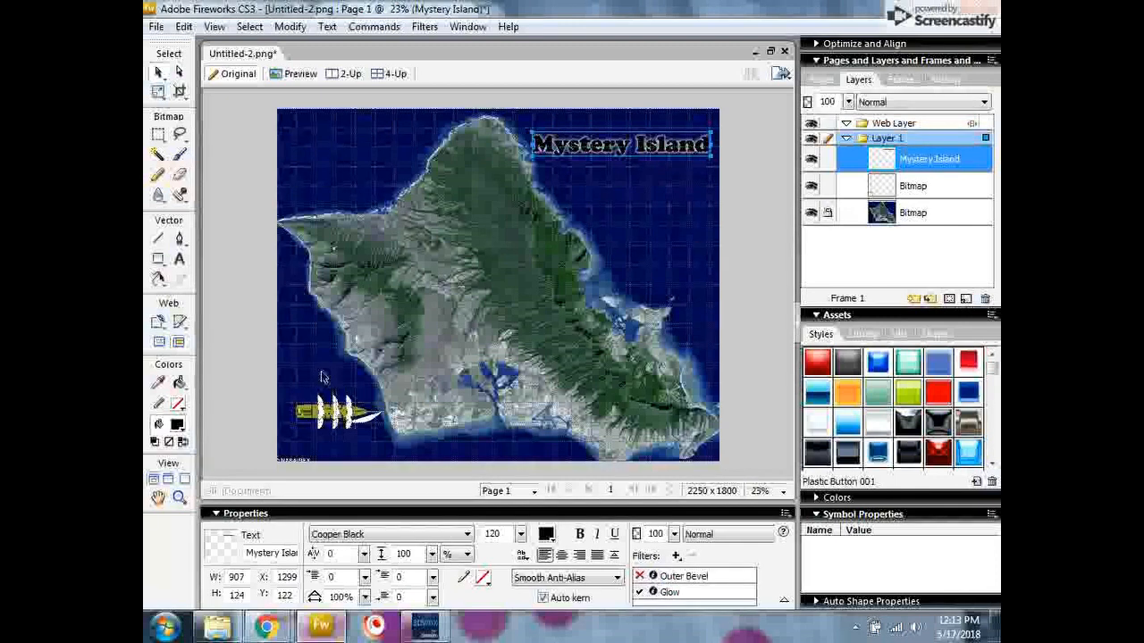
click(633, 211)
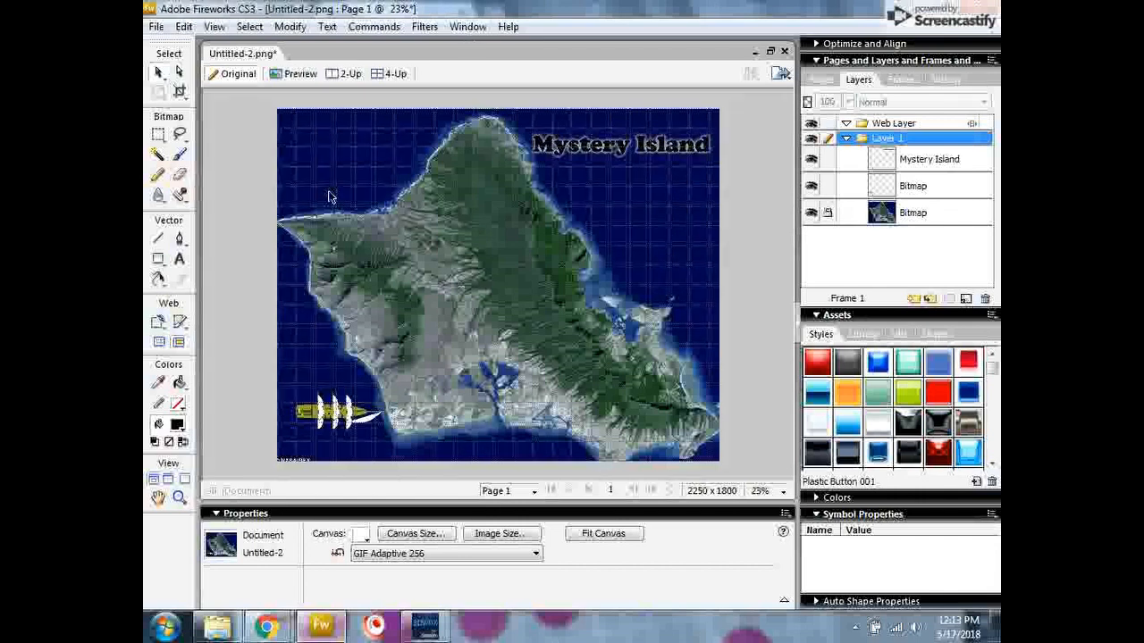
Turn on snapping to the grid for the map document
click(762, 492)
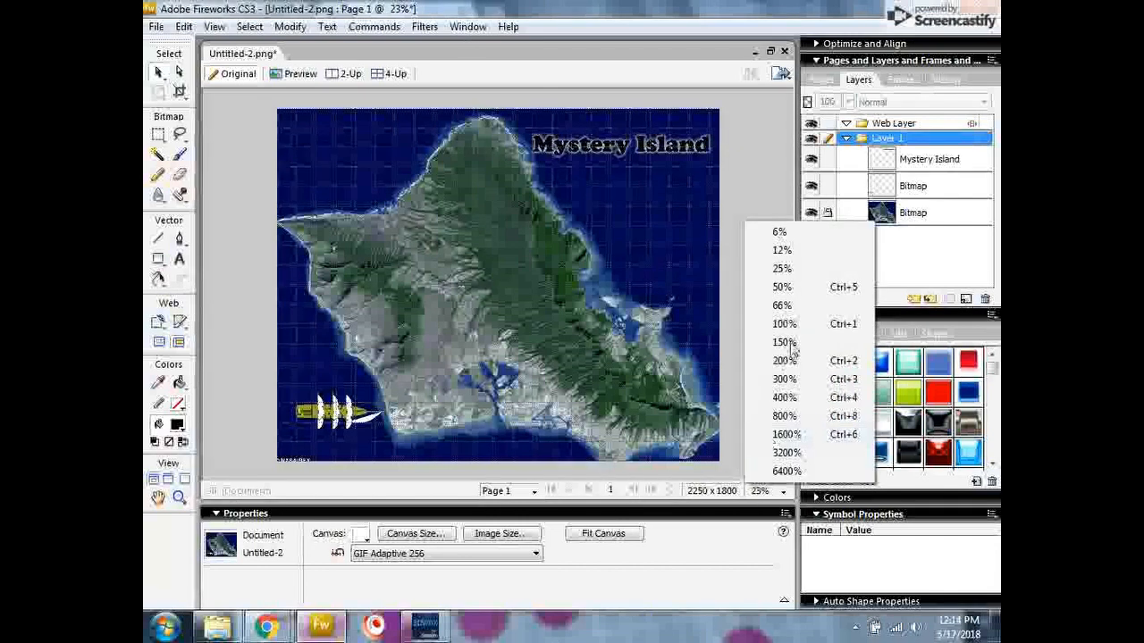
click(782, 305)
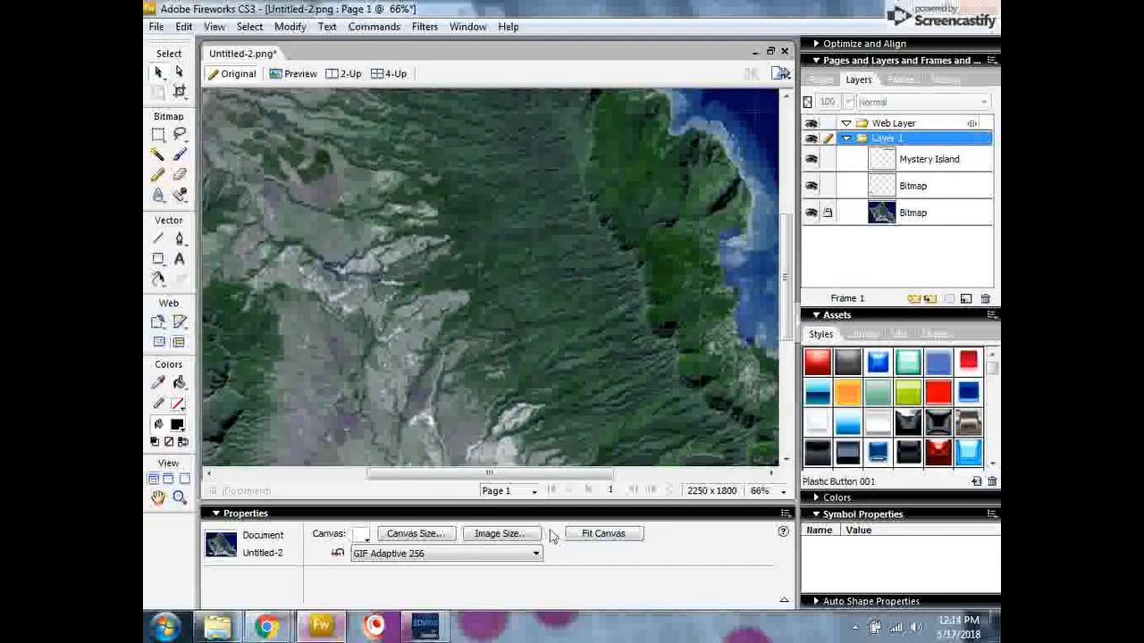
drag(567, 476, 337, 471)
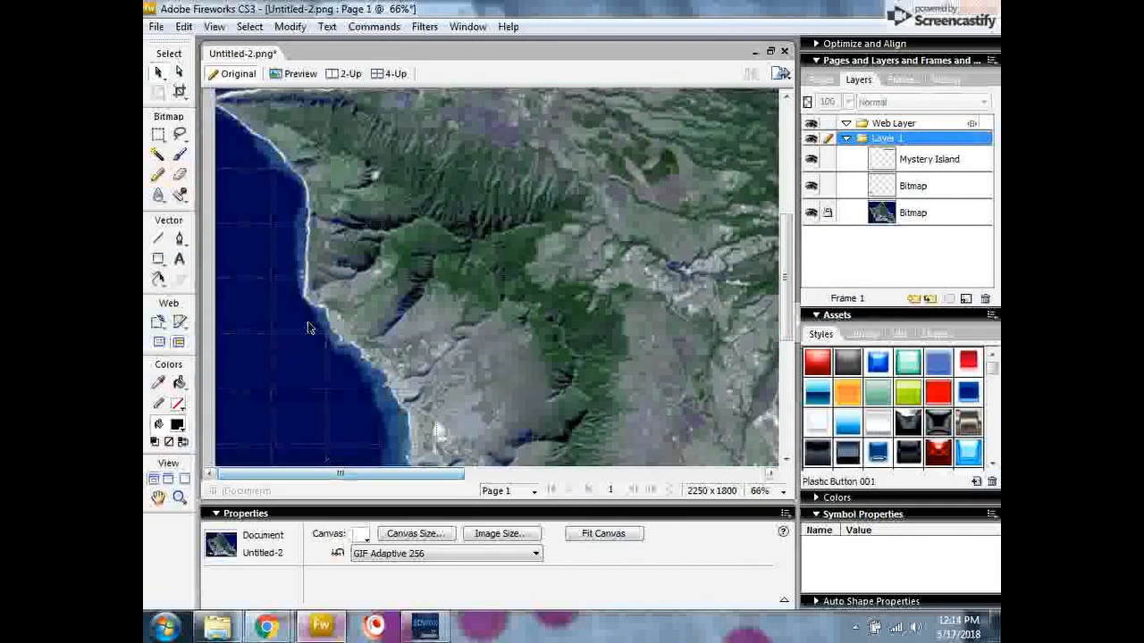
scroll(315, 331, up, 3)
scroll(314, 335, up, 4)
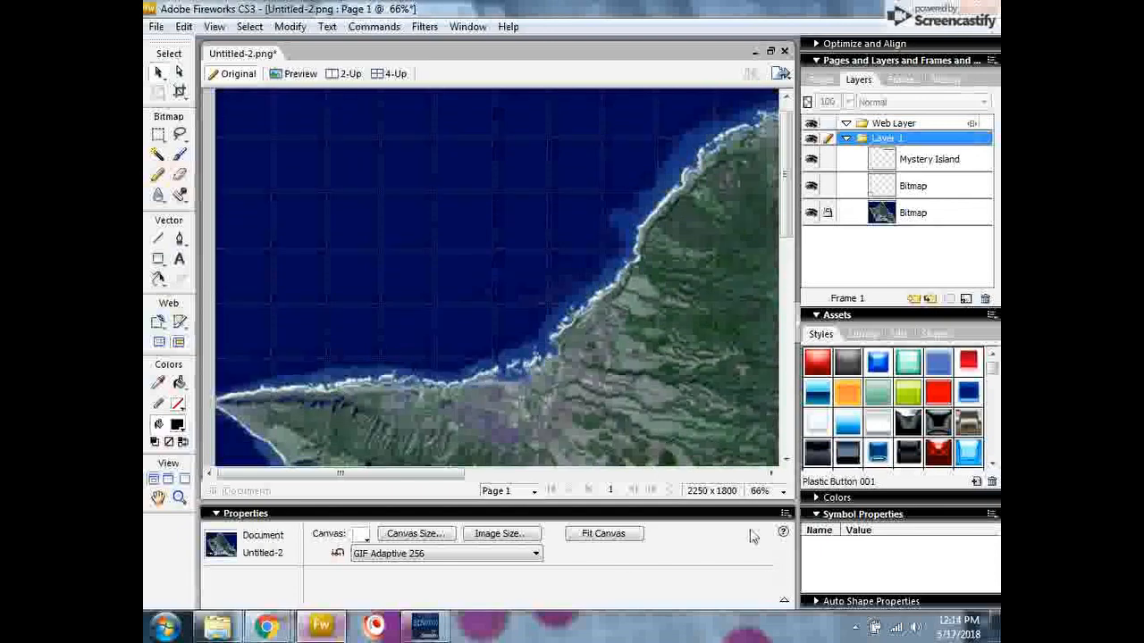
click(762, 491)
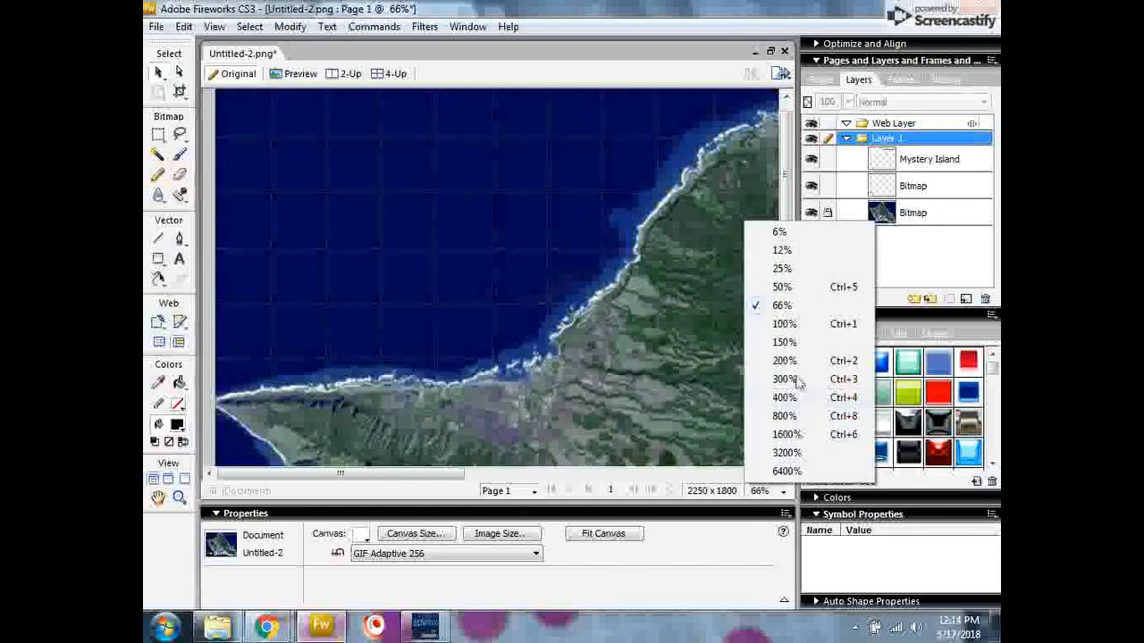
click(781, 268)
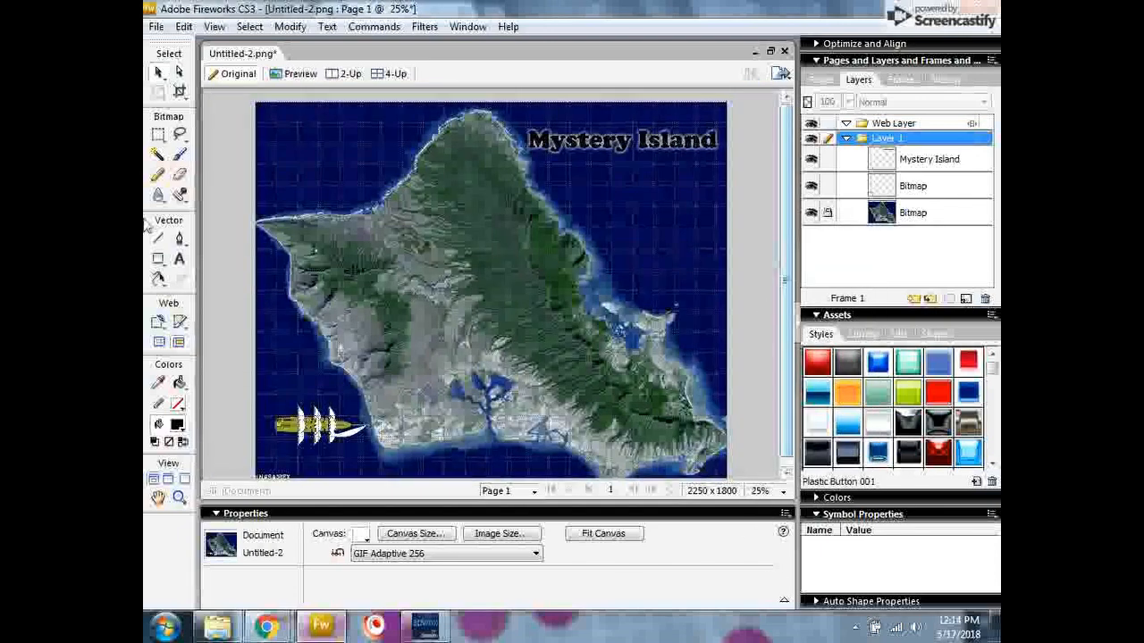
click(219, 29)
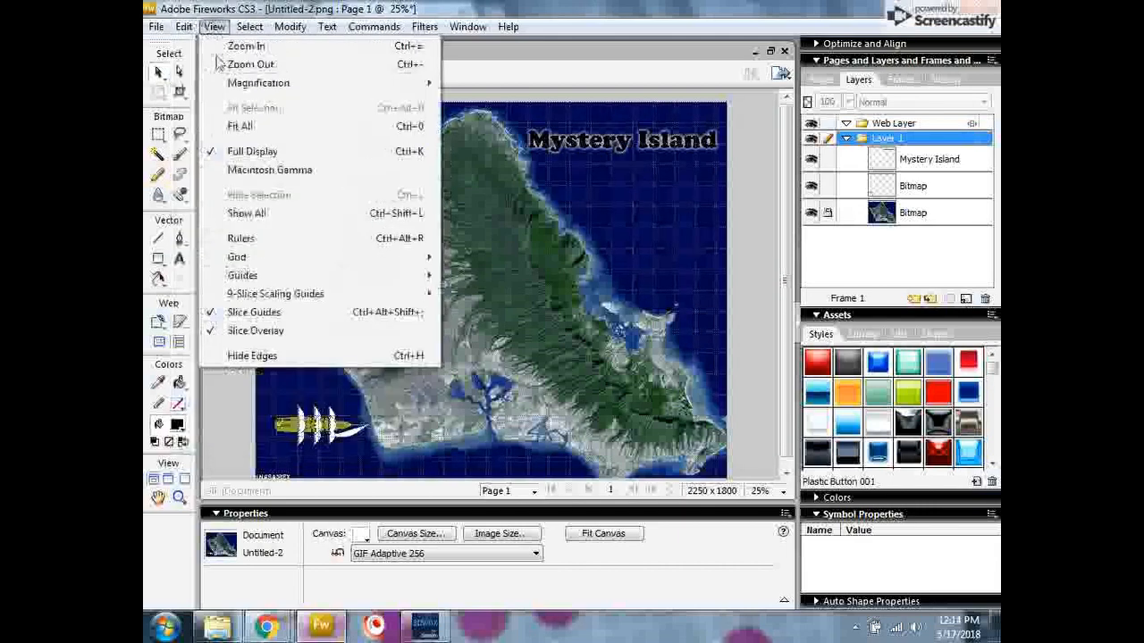
mouse_move(273, 259)
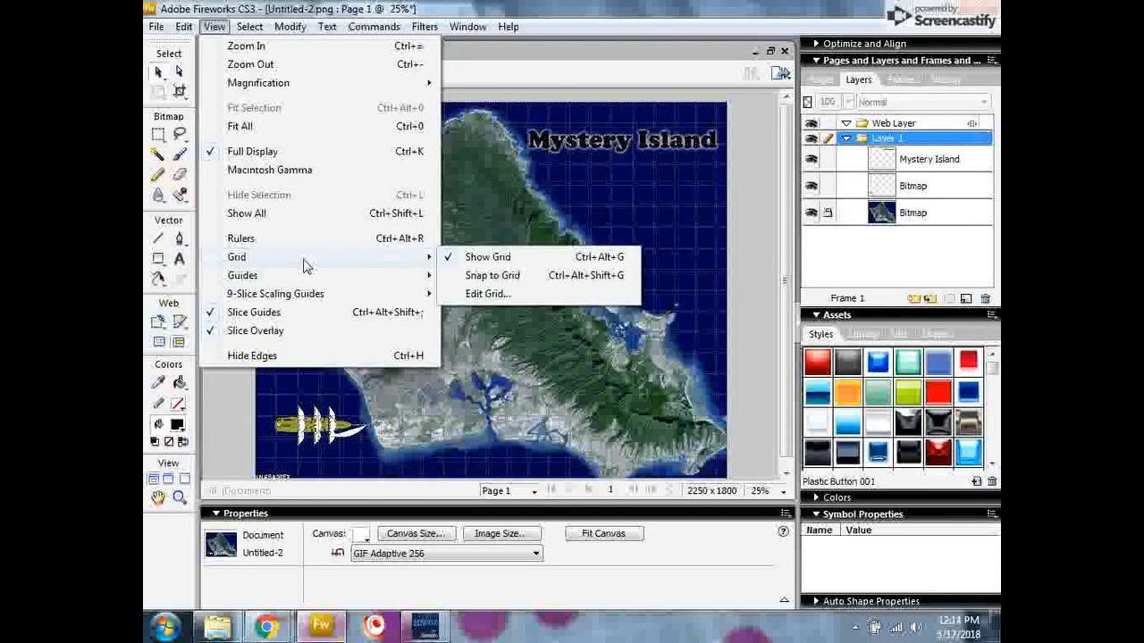
click(469, 278)
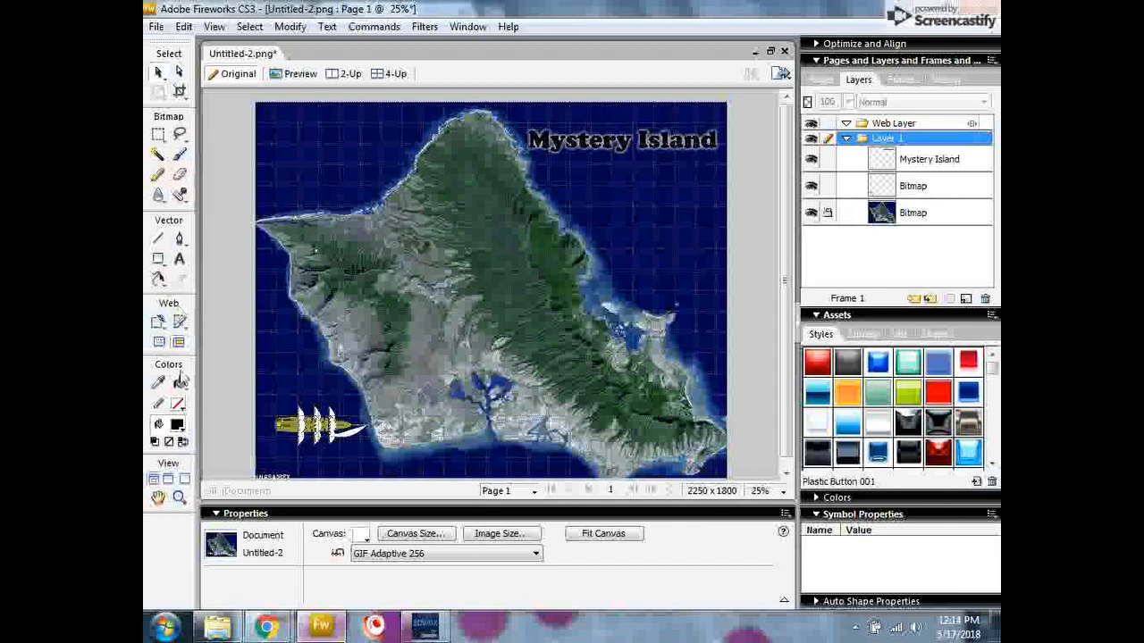
Draw a horizontal line about 2300 px long across the map just below the "Mystery Island" title, starting at the map's left edge
click(161, 241)
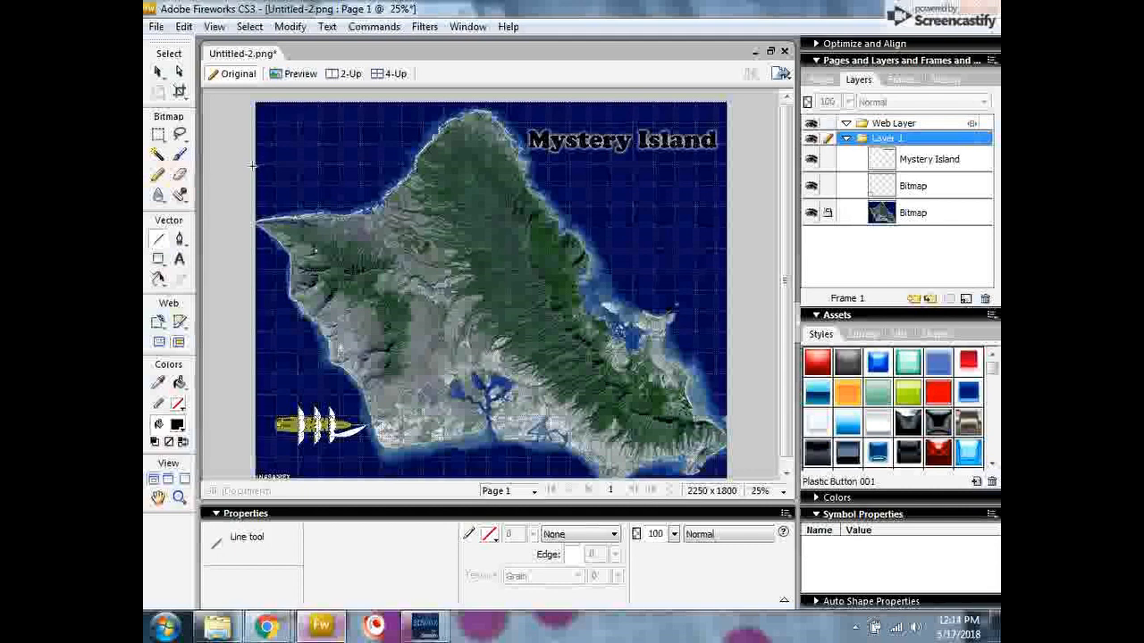
drag(331, 168, 727, 162)
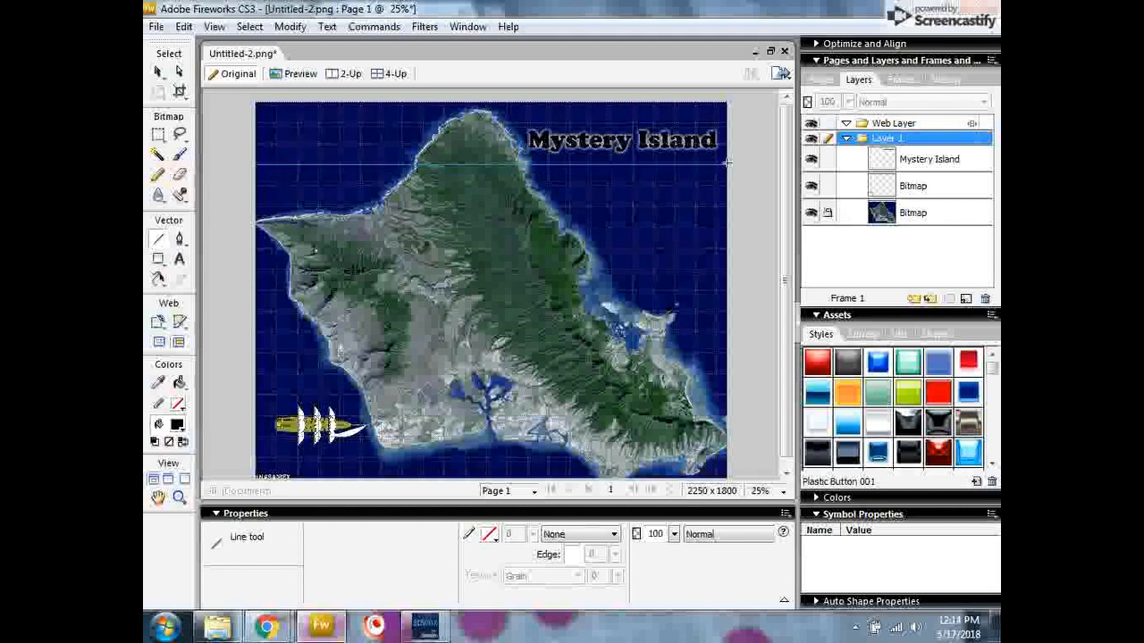
drag(739, 170, 739, 168)
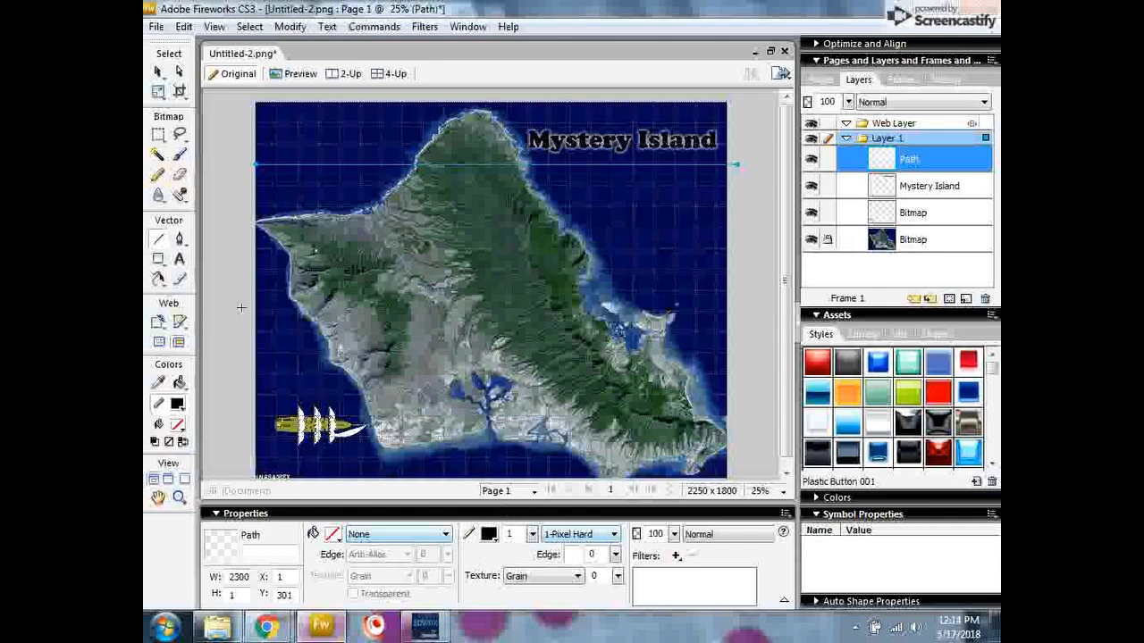
Set the horizontal line's stroke to size 3 and colour it red, then deselect it
double_click(523, 534)
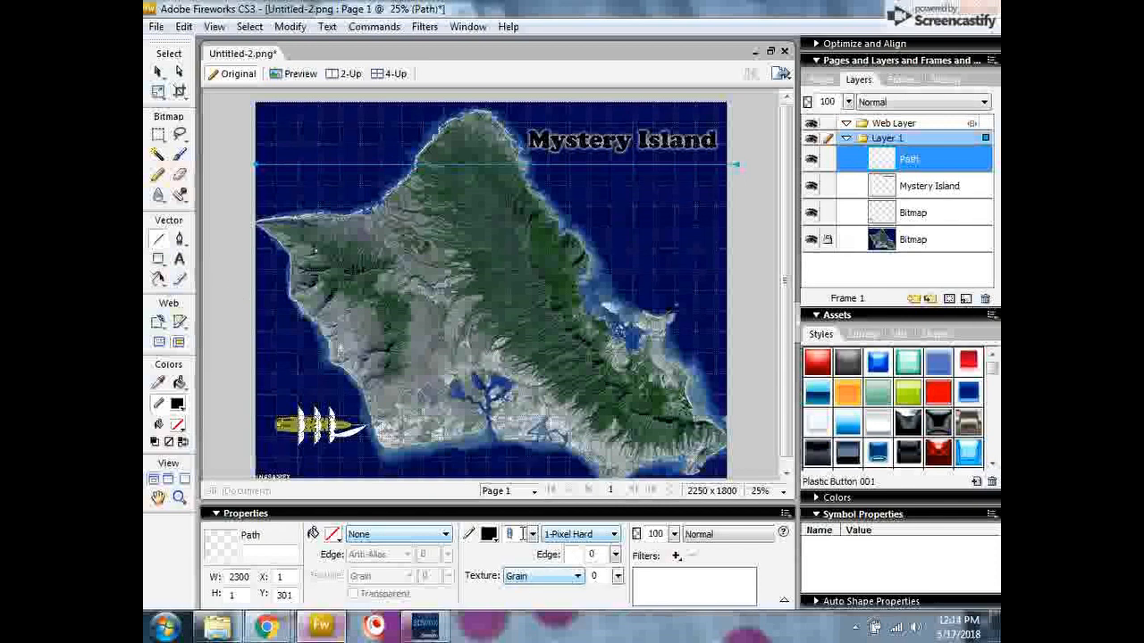
text(3)
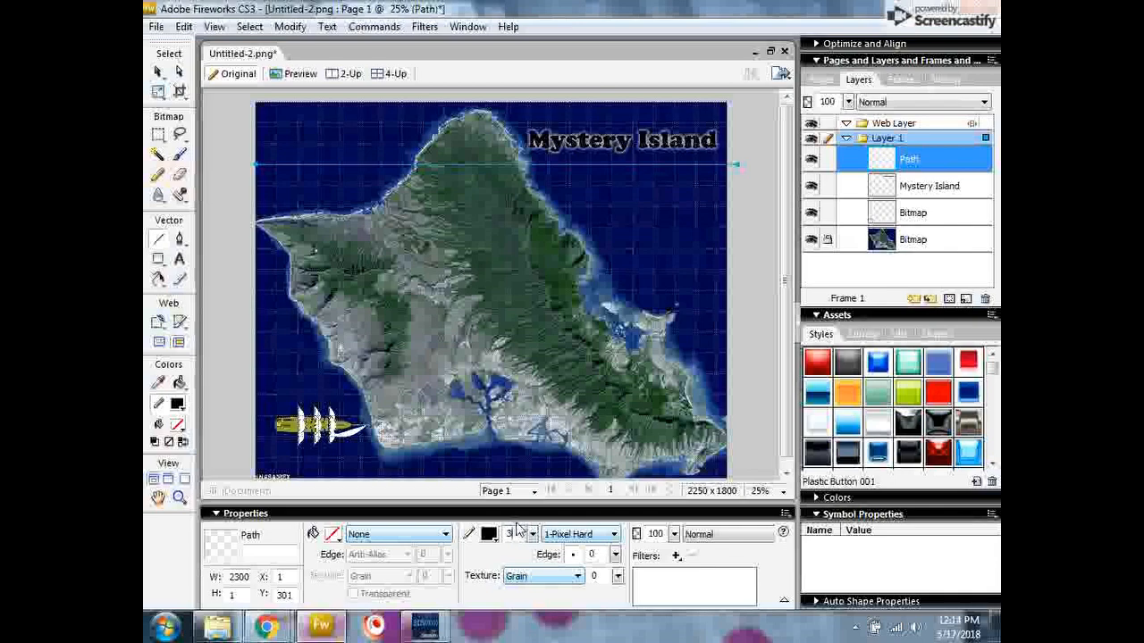
click(488, 535)
click(507, 455)
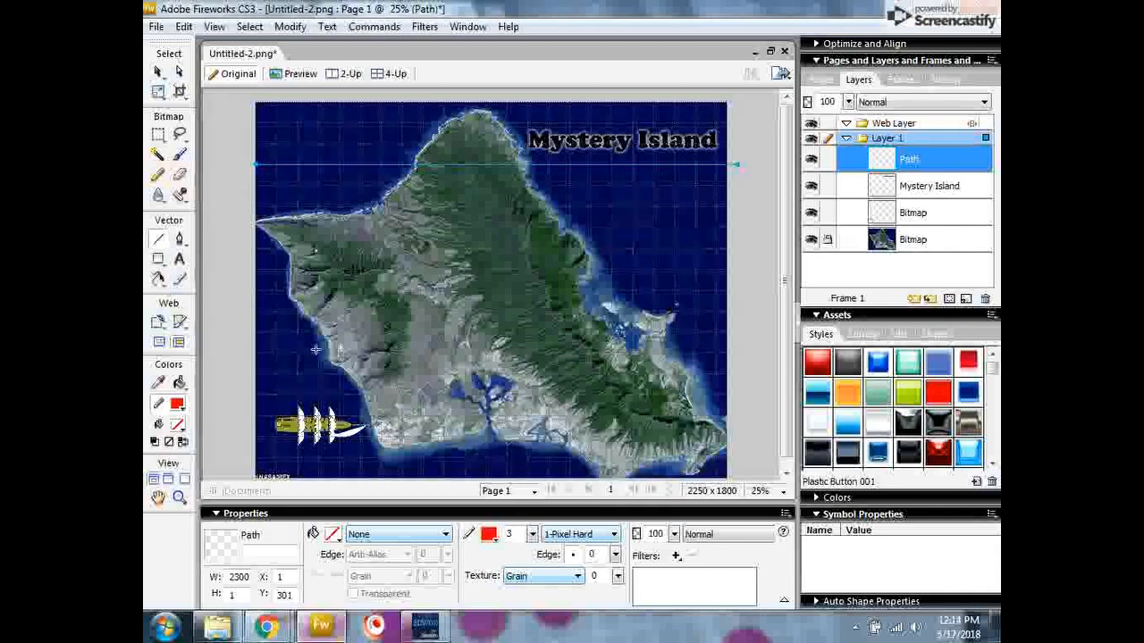
click(158, 71)
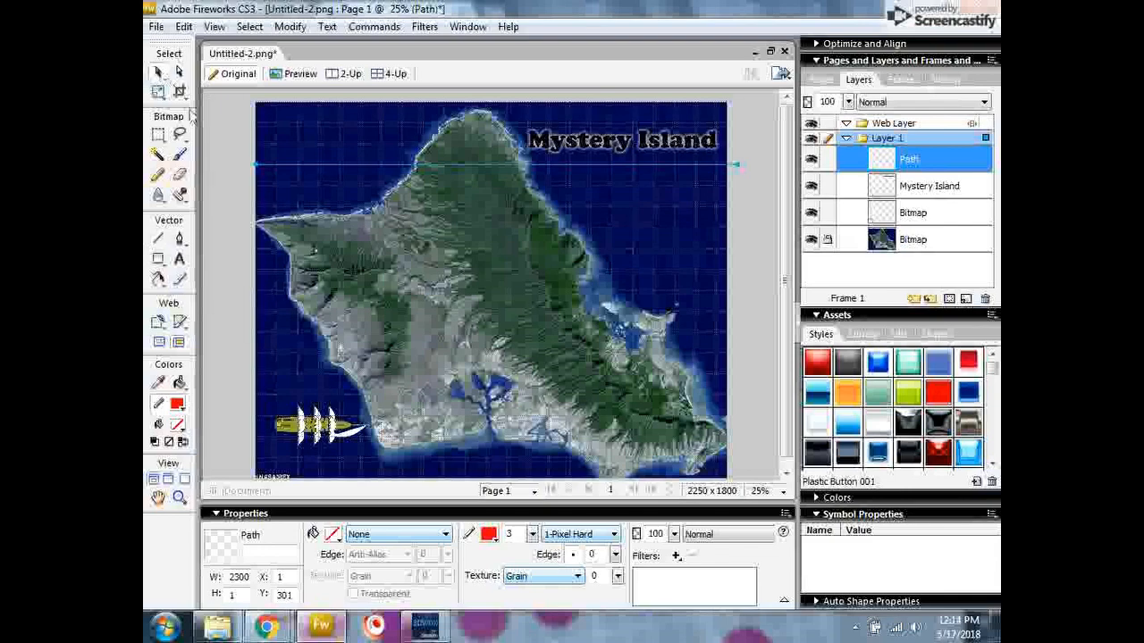
click(222, 184)
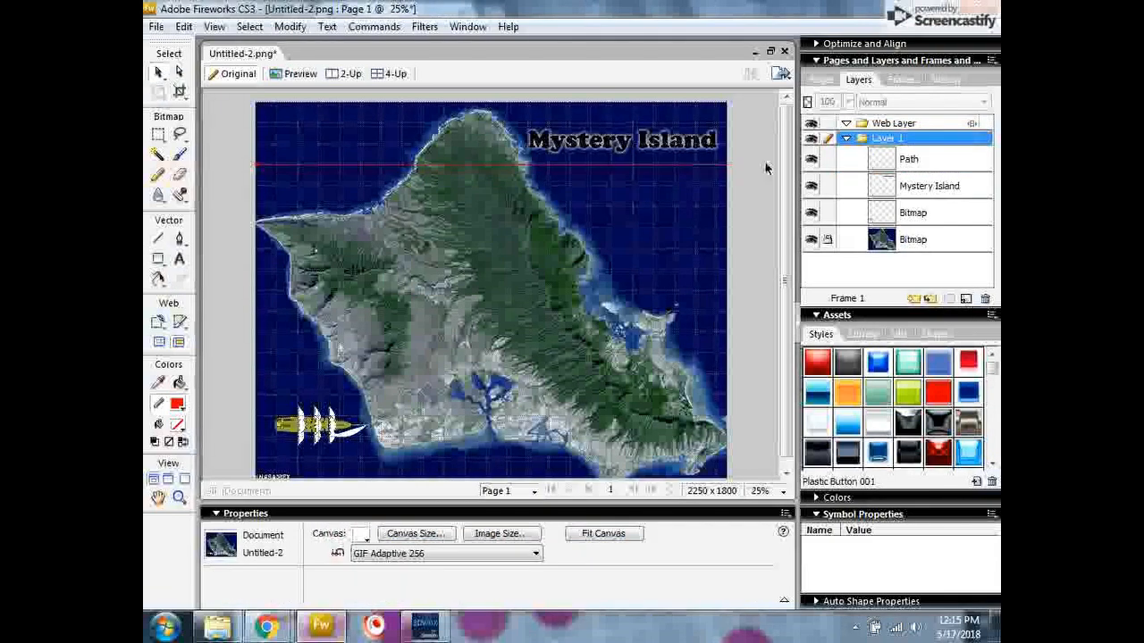
Duplicate the red horizontal line onto the two grid lines above it and the one grid line below it
click(766, 491)
click(782, 305)
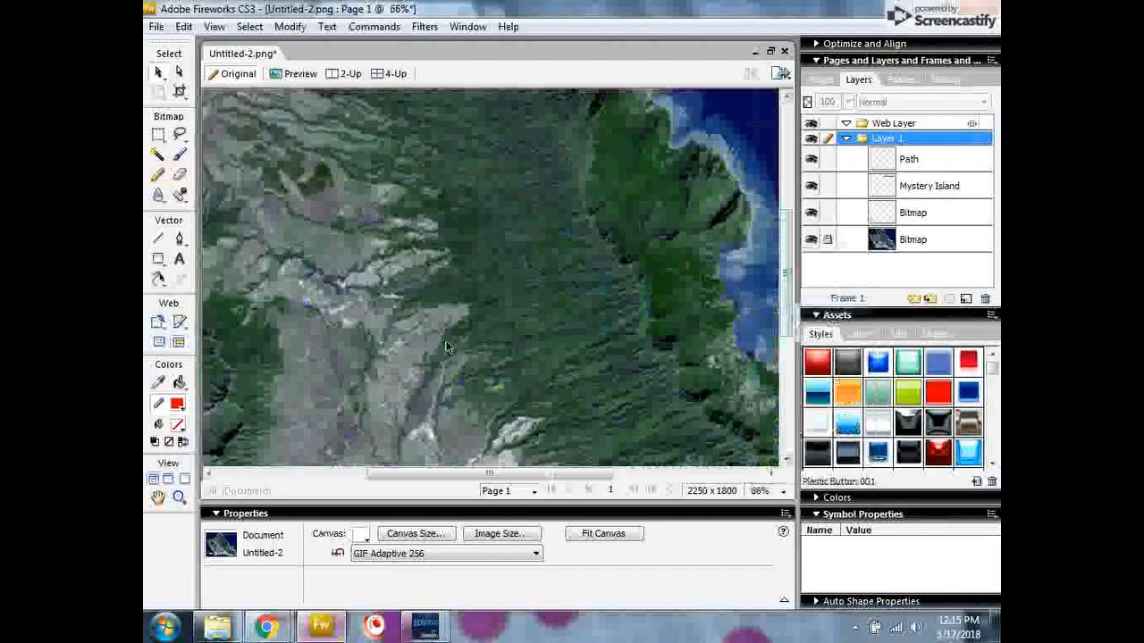
drag(583, 474, 431, 476)
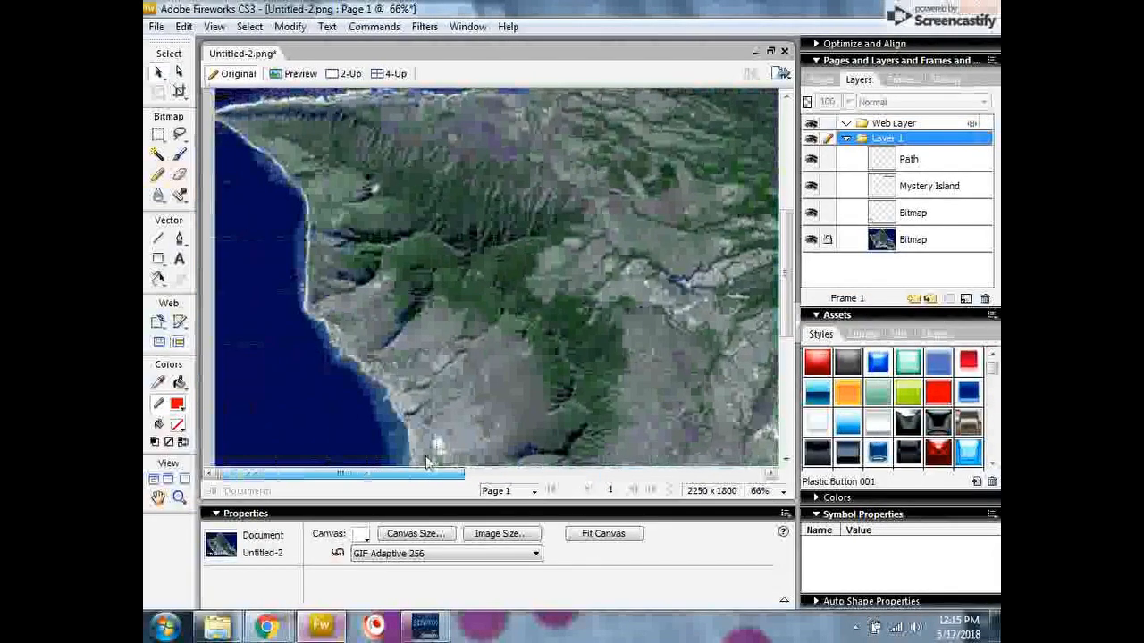
scroll(351, 410, up, 3)
scroll(357, 417, up, 2)
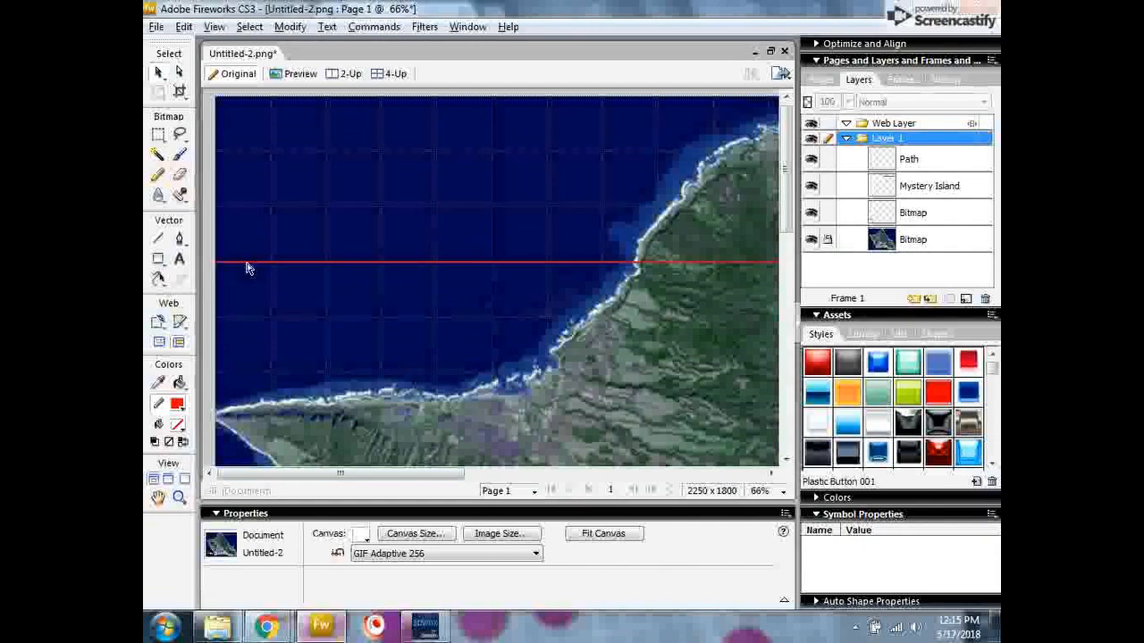
drag(248, 267, 253, 324)
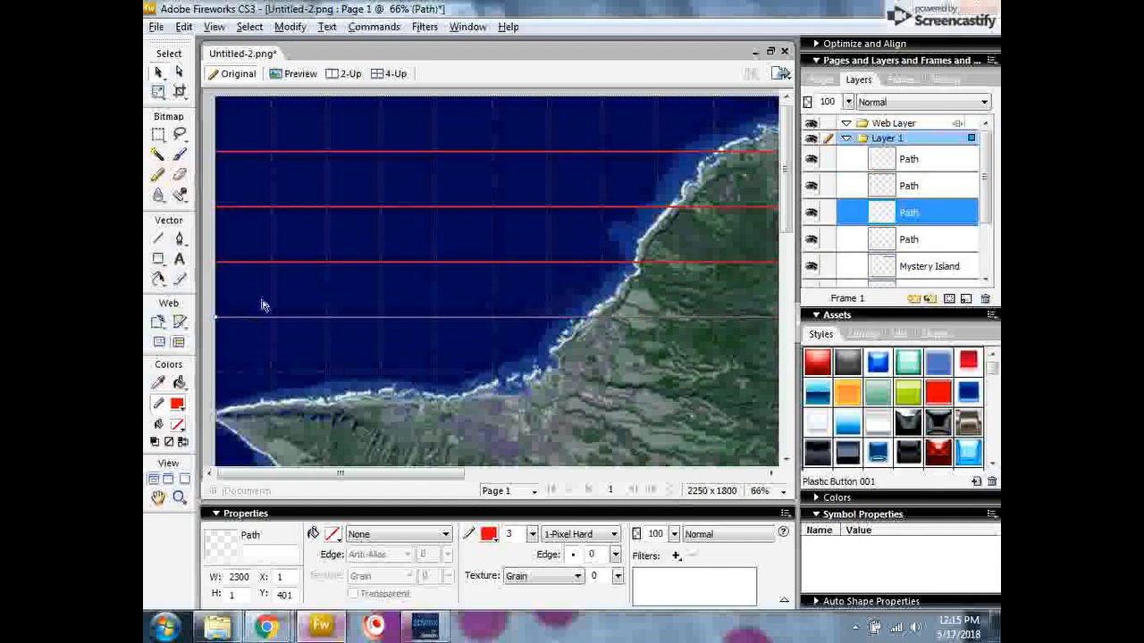
Duplicate the lowest red line onto the next grid line down, at X 1, Y 501, flush with the map's edge
scroll(282, 283, down, 1)
scroll(282, 282, up, 1)
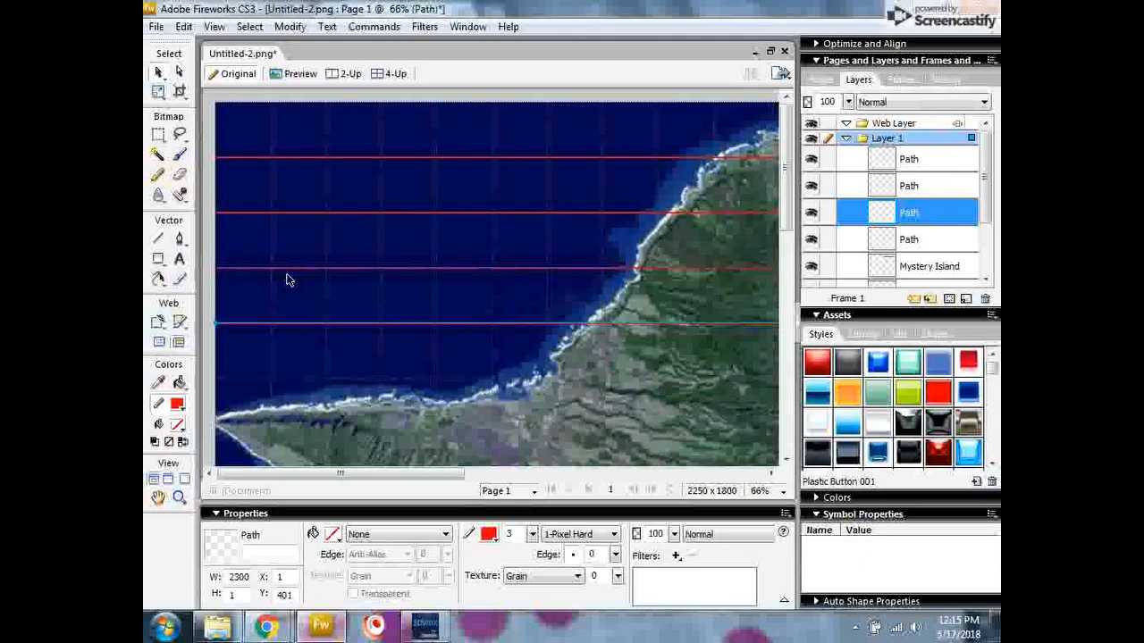
scroll(285, 280, down, 1)
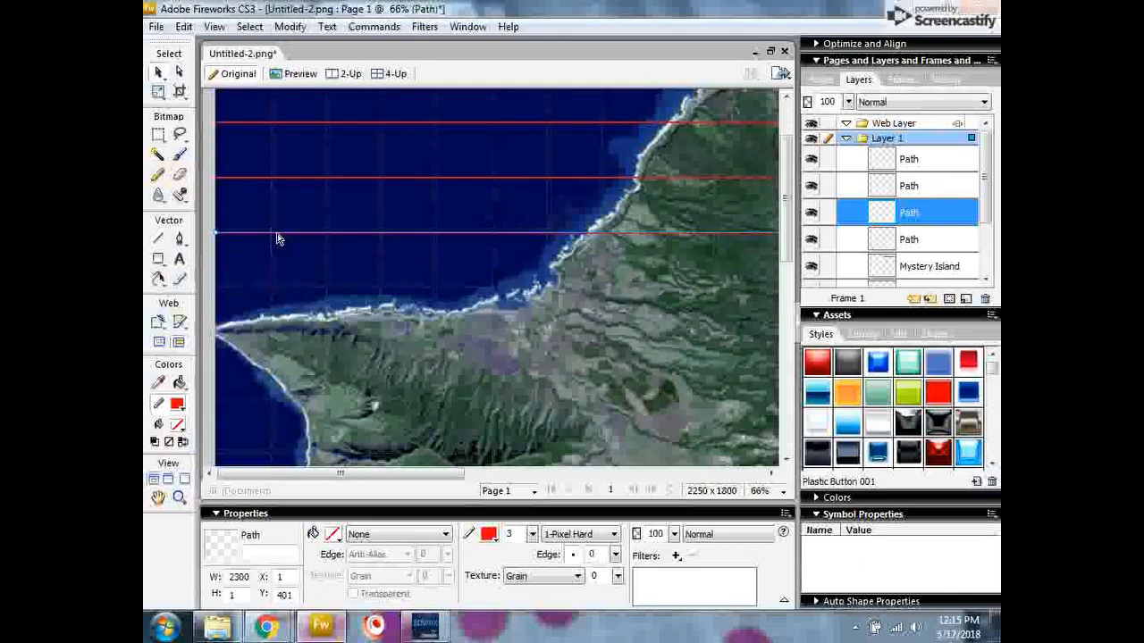
drag(277, 239, 295, 295)
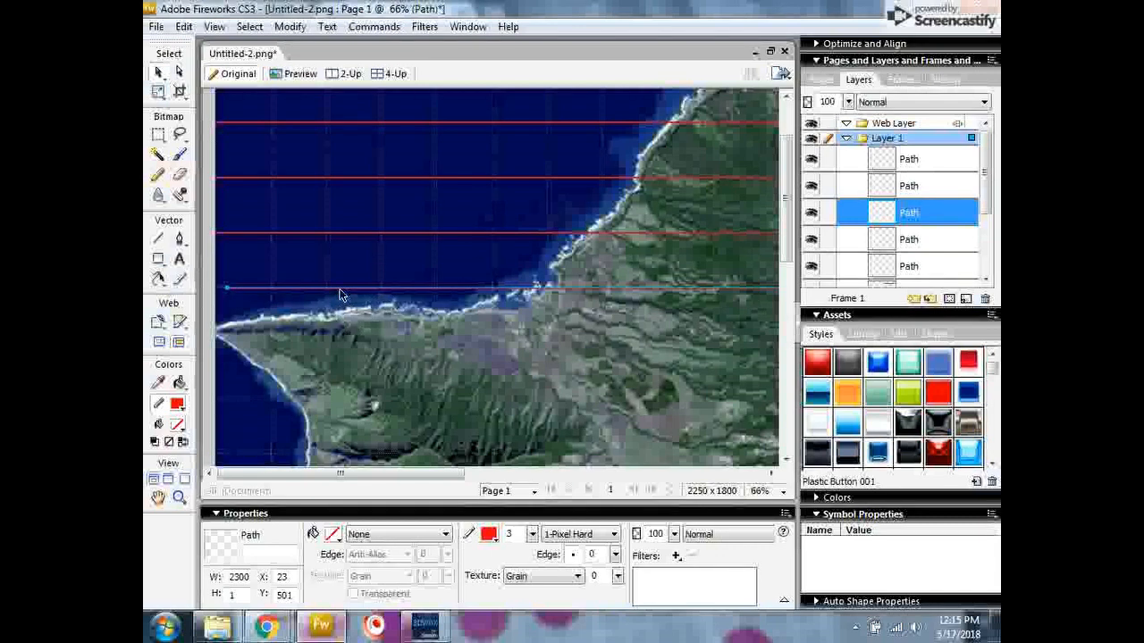
drag(340, 295, 327, 293)
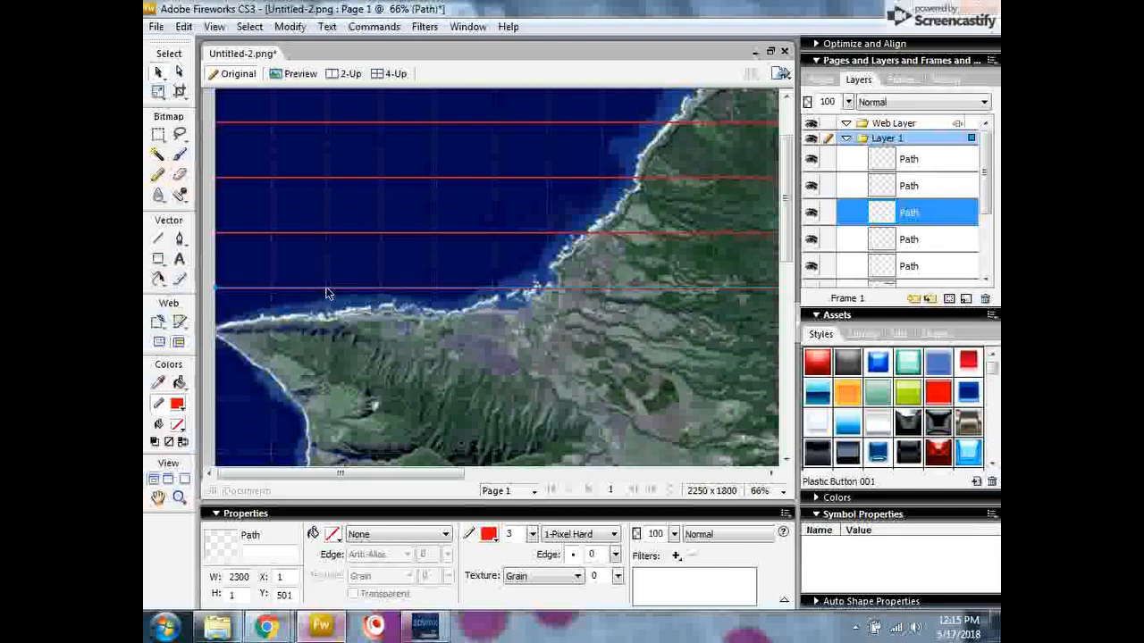
Select the lower four red lines together and duplicate them as a block onto the next four grid lines below, then deselect
click(314, 236)
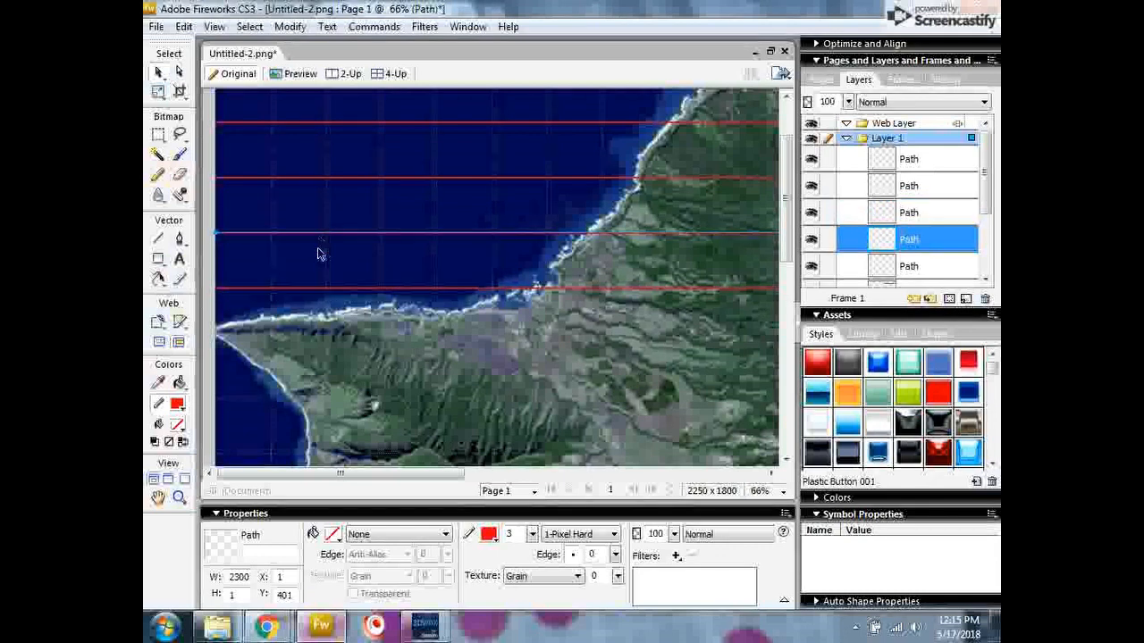
shift+click(318, 288)
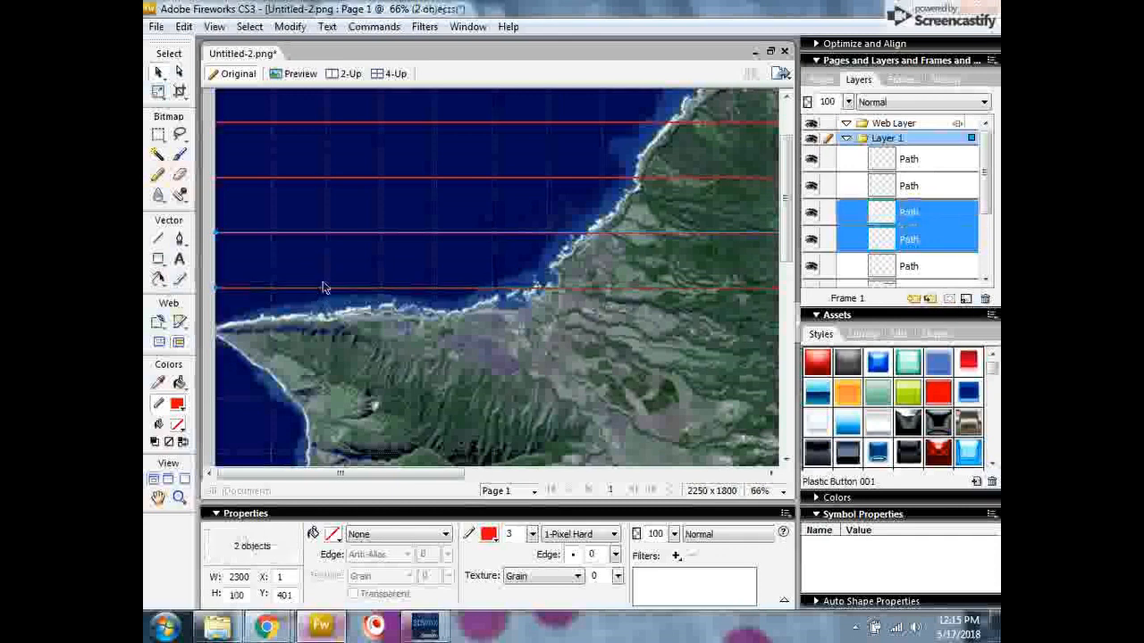
shift+click(327, 179)
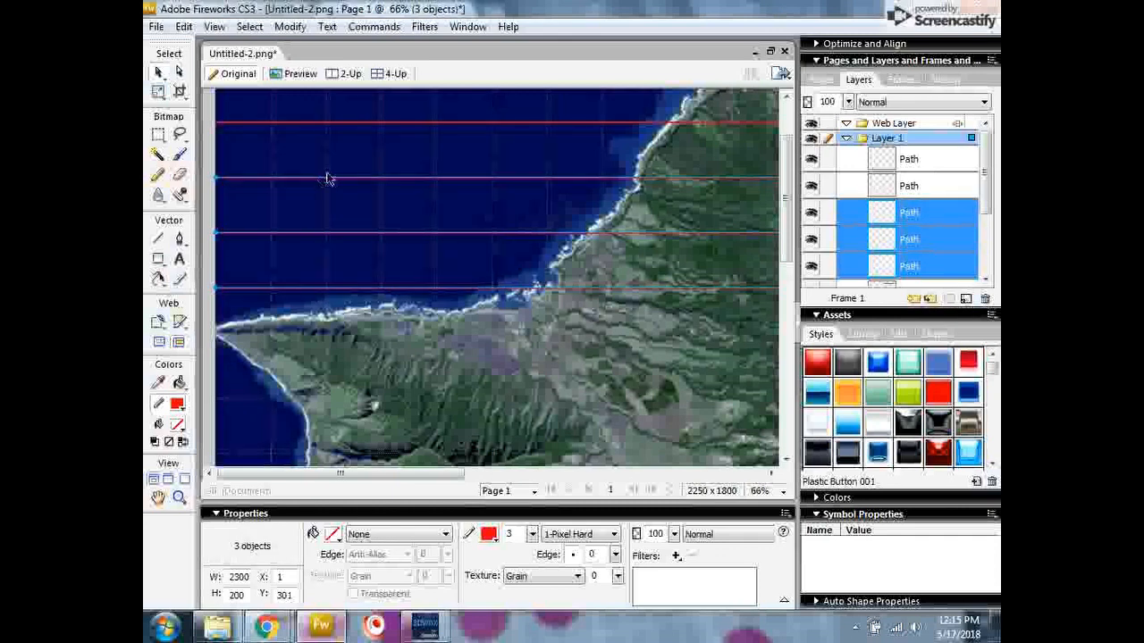
shift+click(355, 123)
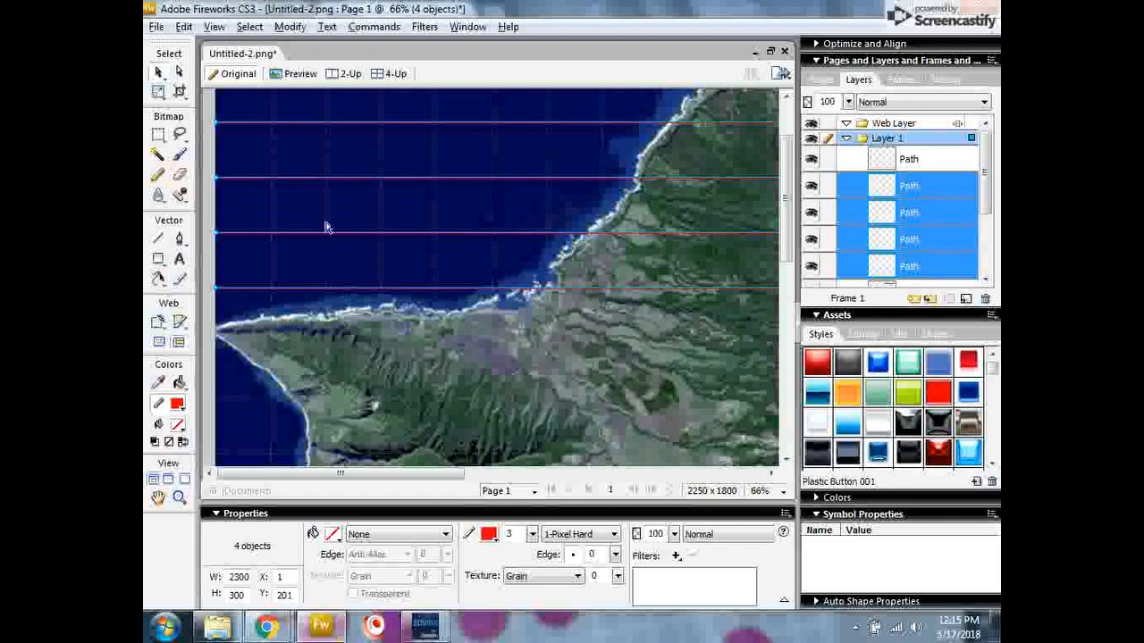
drag(301, 125, 288, 349)
click(511, 261)
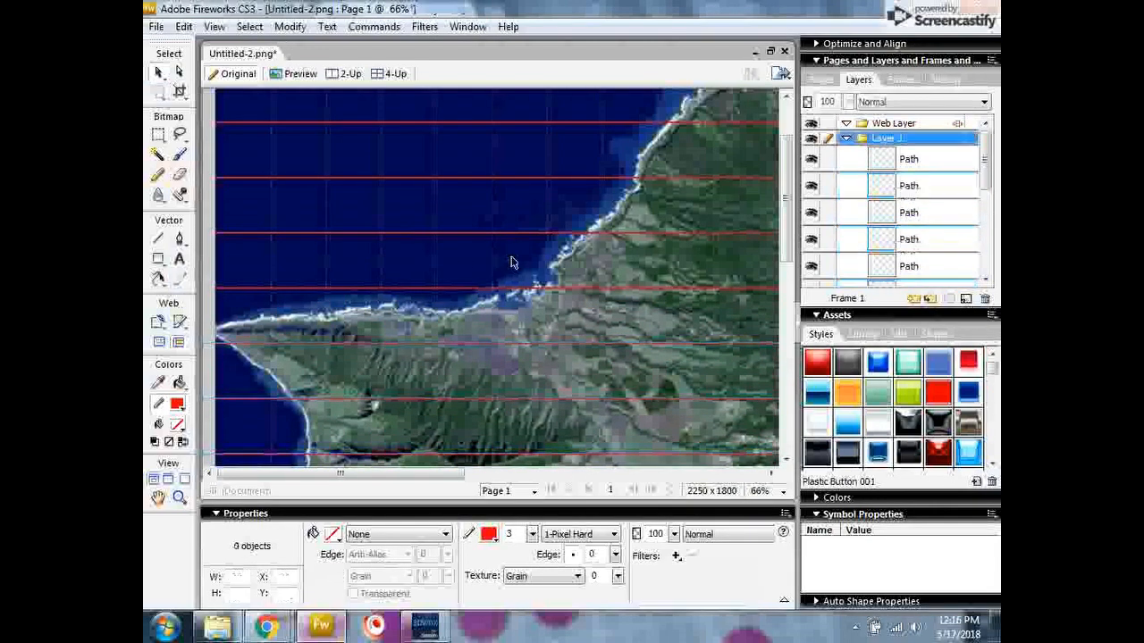
Examine the duplicated red lines down the western side of the island and across the whole map at 25% magnification
scroll(522, 264, down, 4)
scroll(522, 266, down, 3)
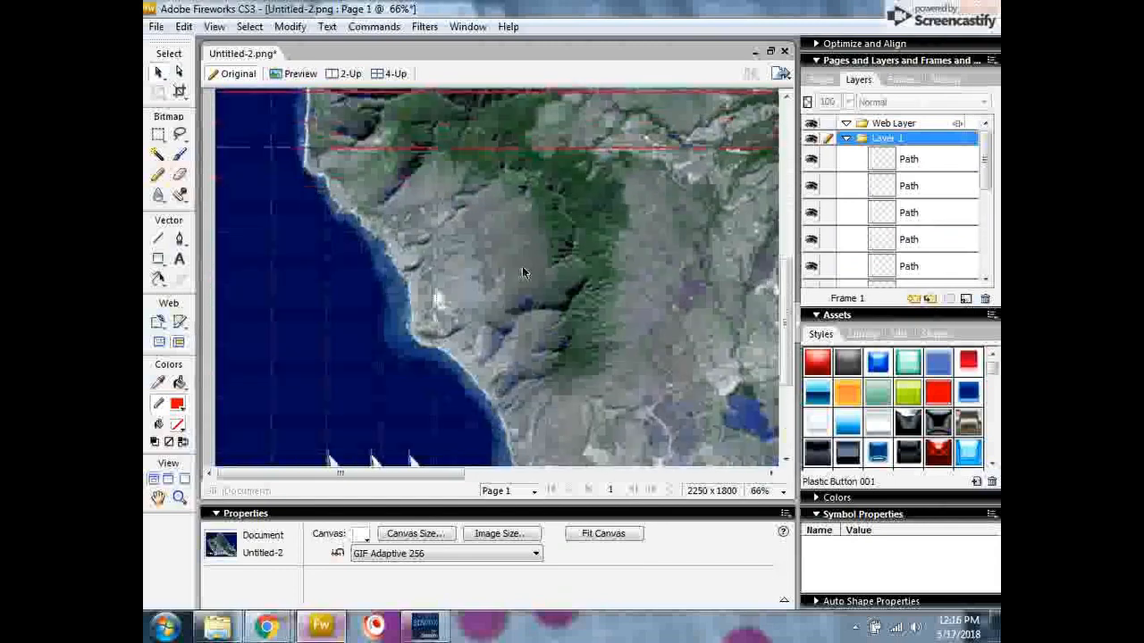
scroll(524, 272, up, 3)
scroll(525, 279, up, 1)
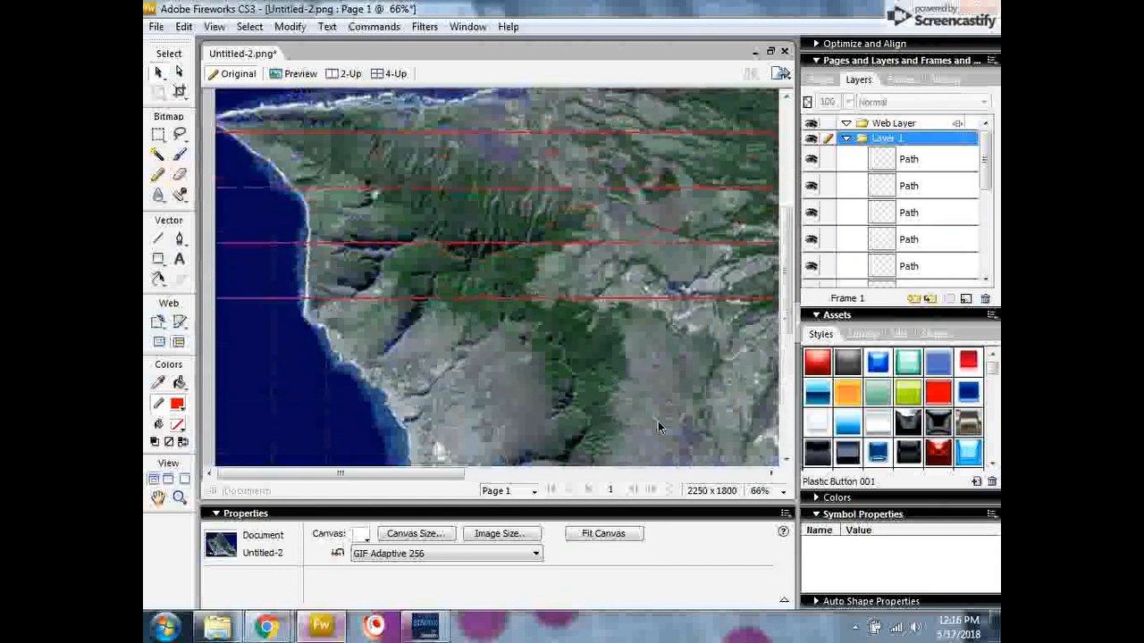
click(770, 491)
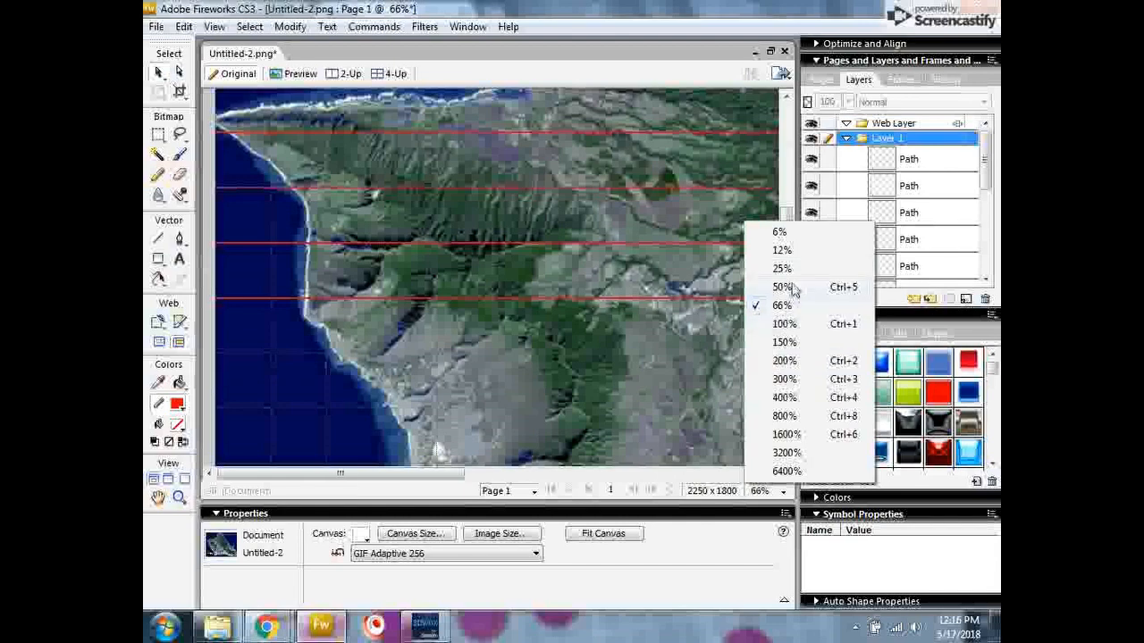
click(791, 288)
click(759, 490)
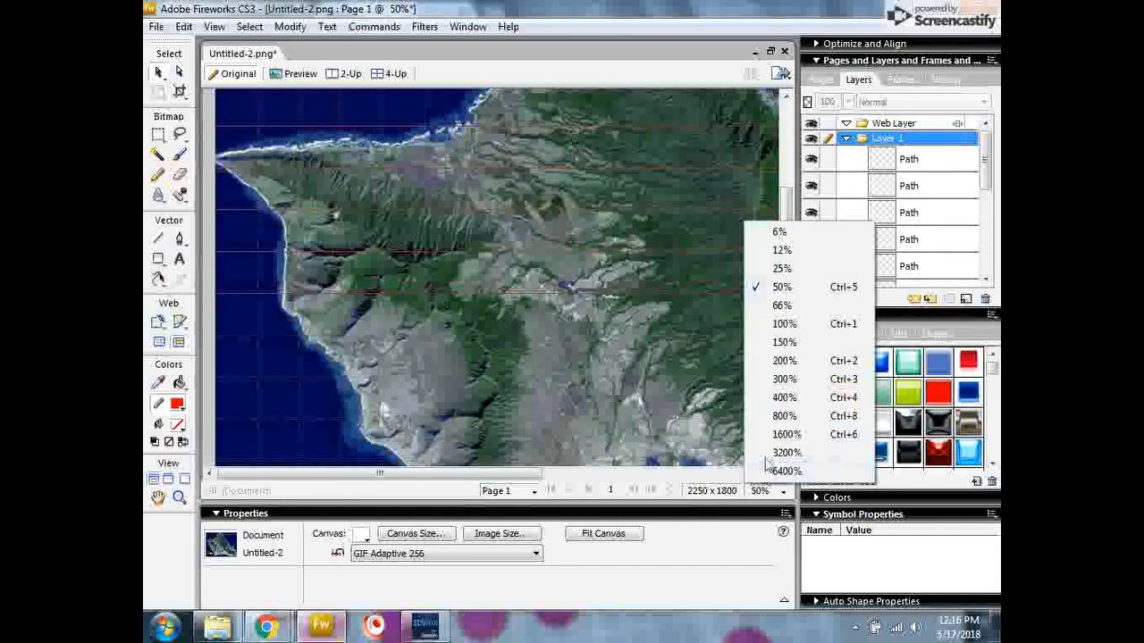
click(782, 268)
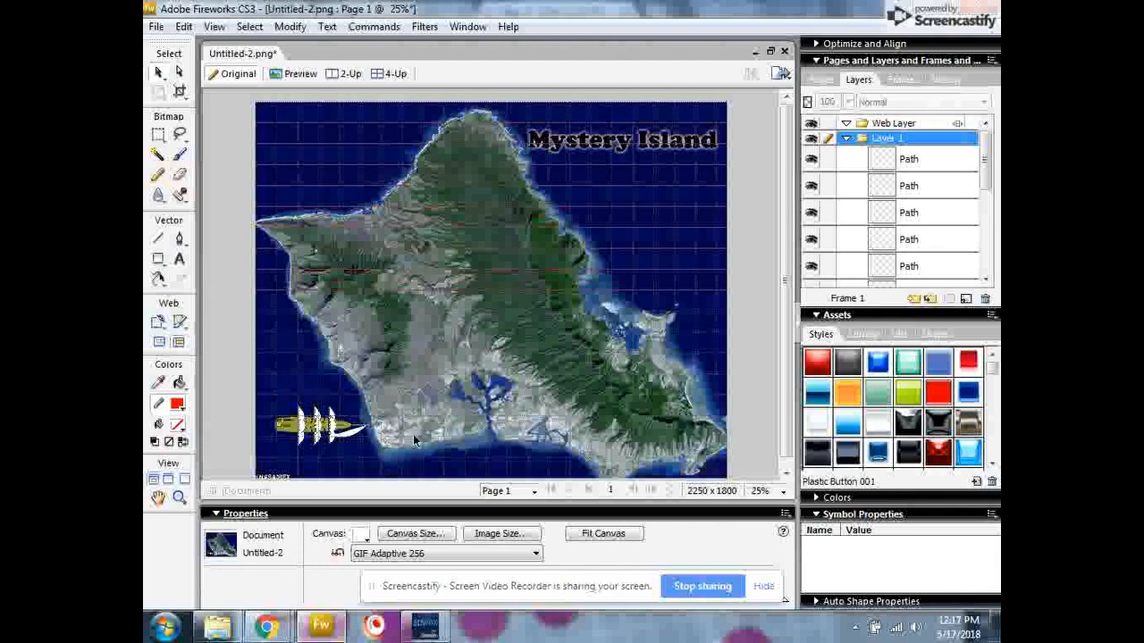
Set up the Rectangle tool with a solid yellow #FFFF00 fill and a black stroke for use near the ship
click(762, 494)
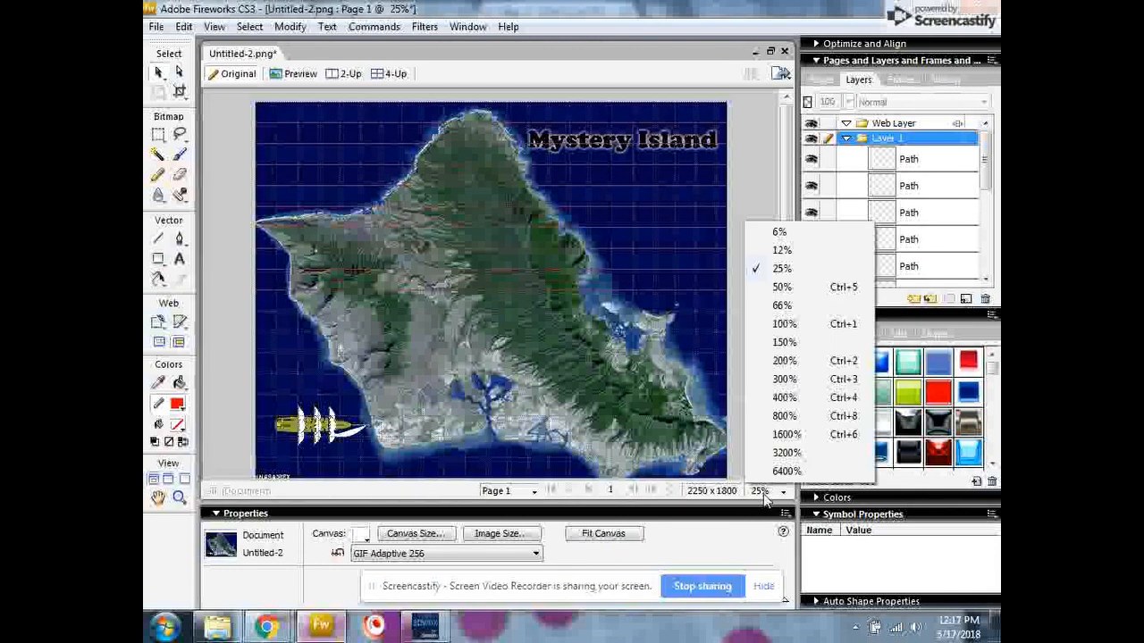
click(790, 324)
scroll(379, 418, down, 10)
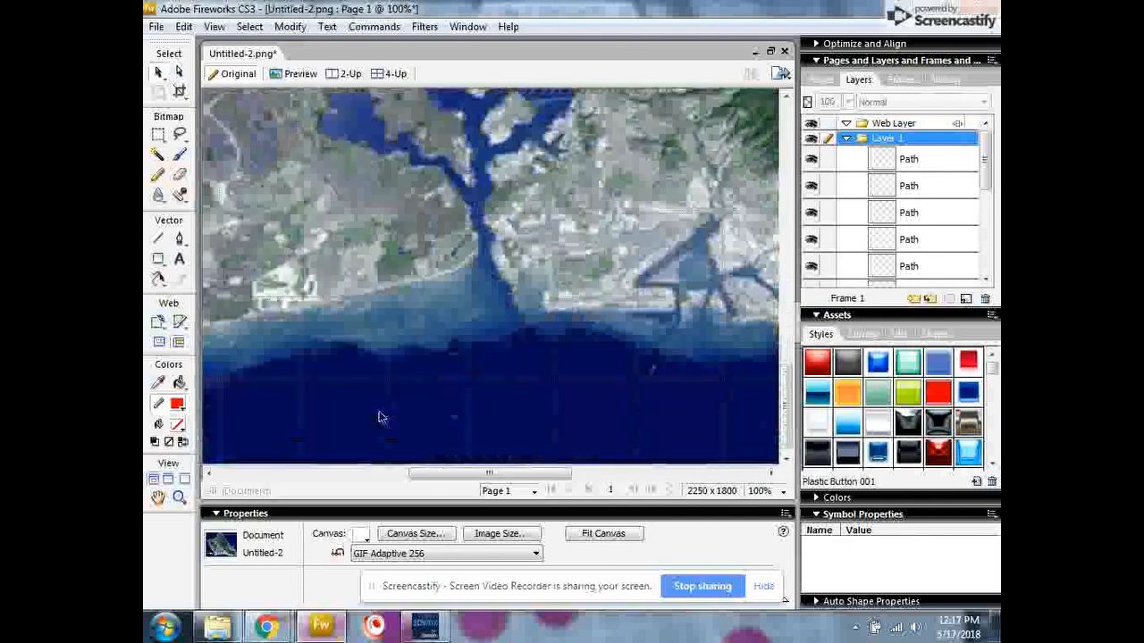
mouse_move(454, 480)
mouse_down()
mouse_move(300, 438)
mouse_move(319, 429)
mouse_up()
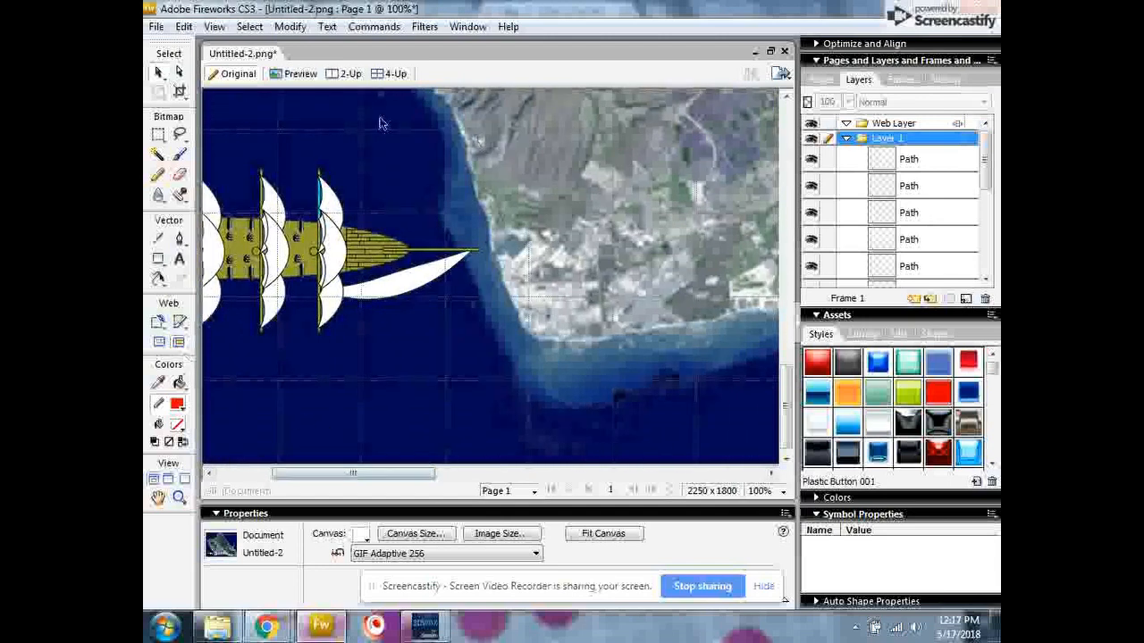
click(158, 259)
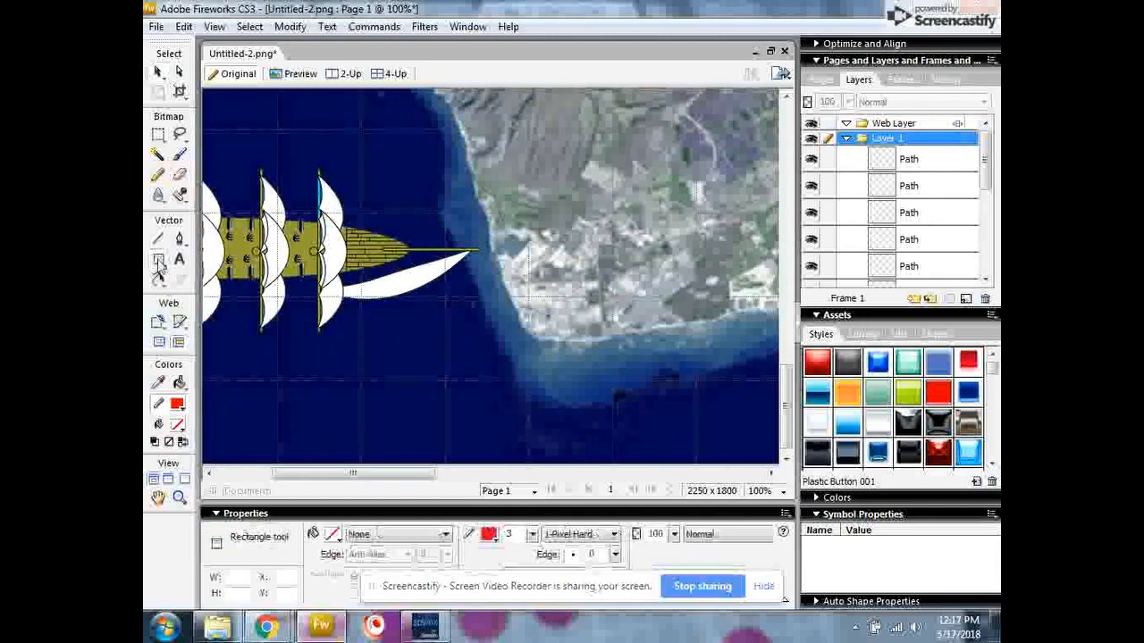
click(333, 534)
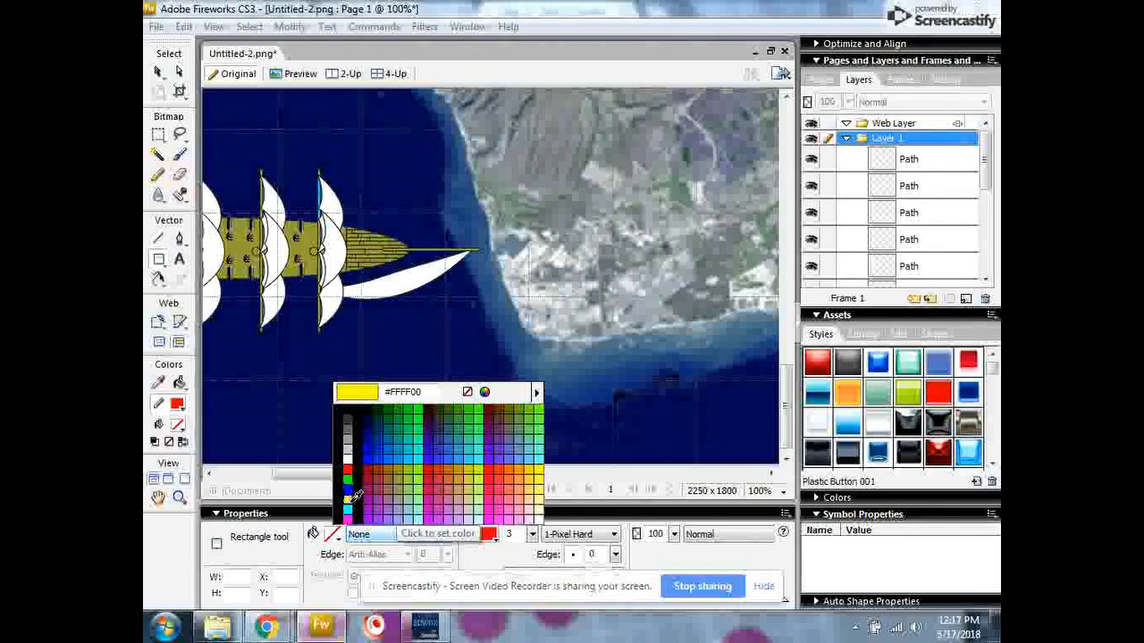
click(347, 497)
click(489, 535)
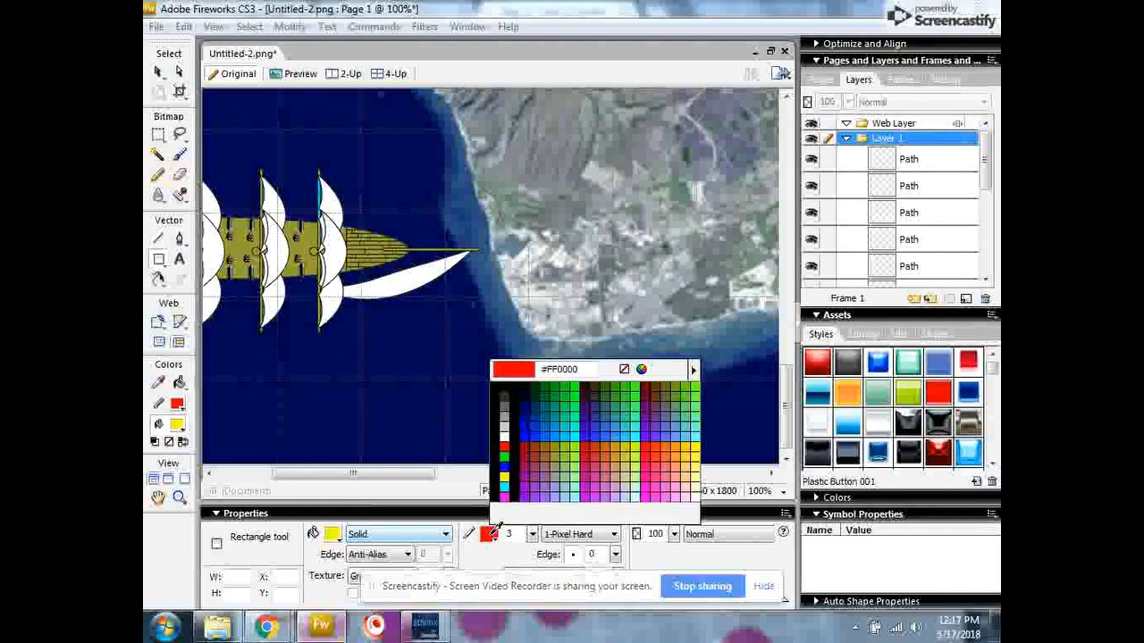
click(516, 414)
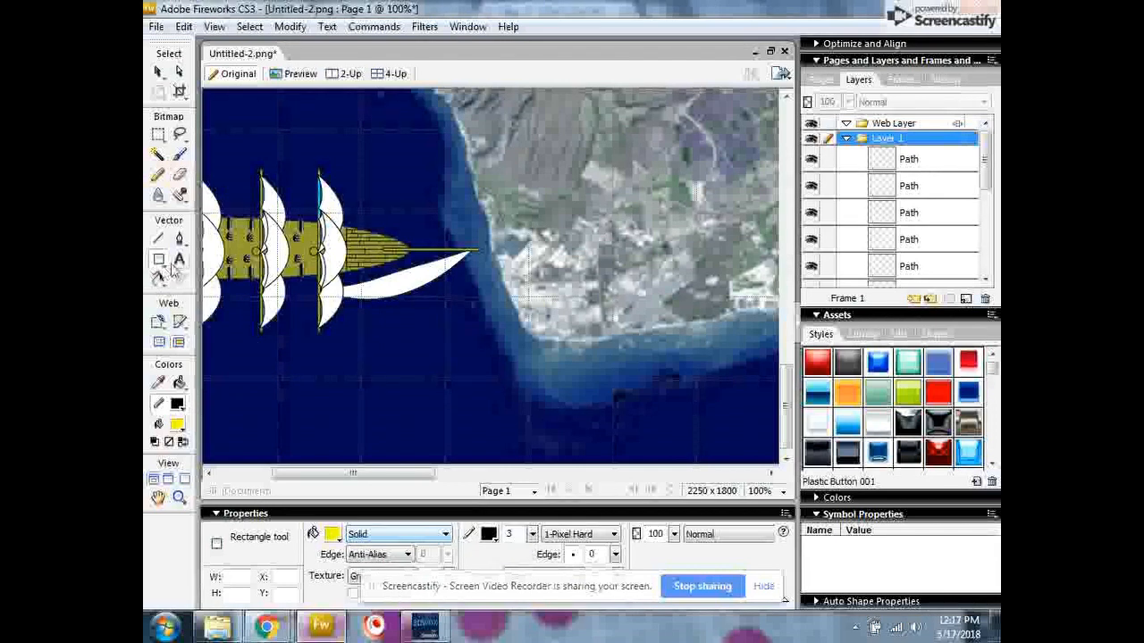
Draw a rectangle about 100 × 120 px on the coast beside the ship's bow and set its height to 100
drag(527, 296, 613, 202)
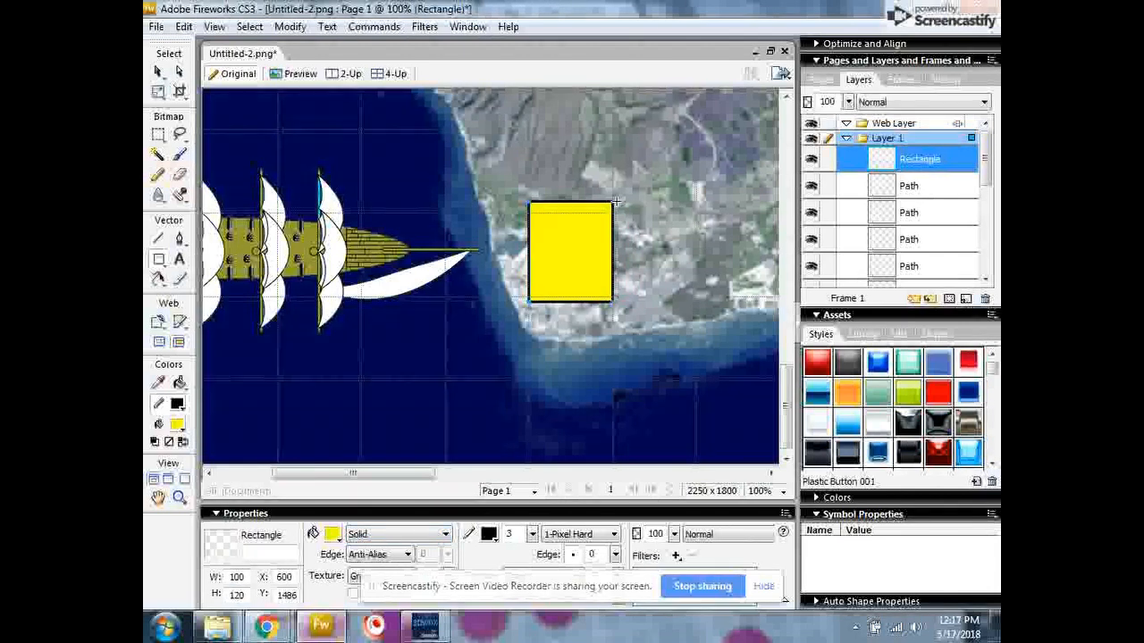
double_click(247, 594)
text(100)
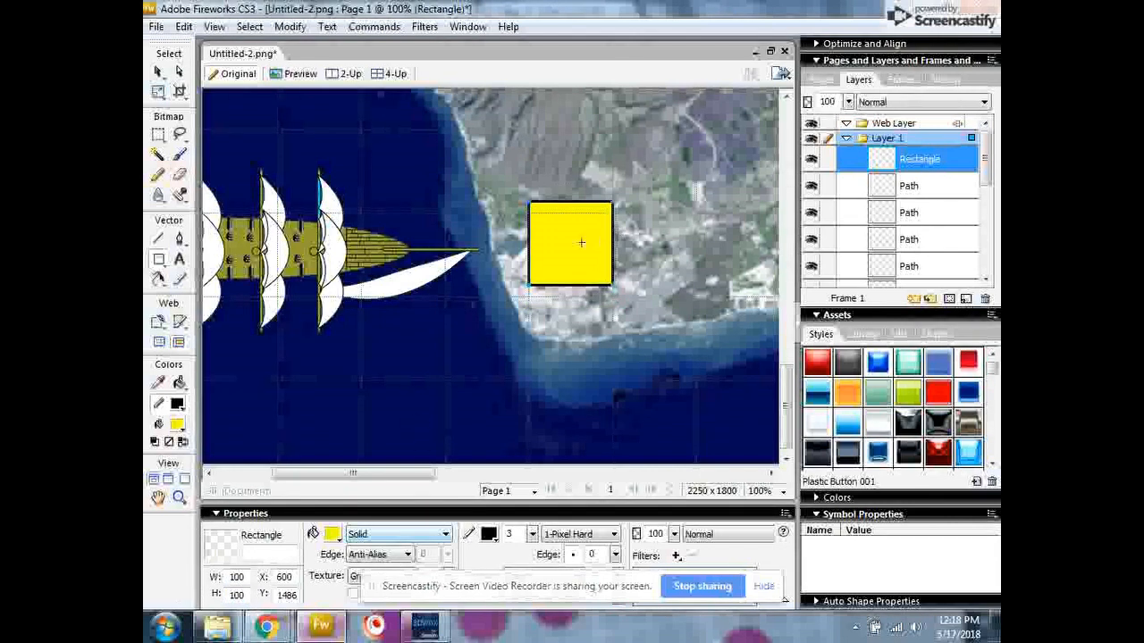
Turn off snapping to the grid and move the yellow square against the ship's bow at X 547, Y 1495
click(214, 26)
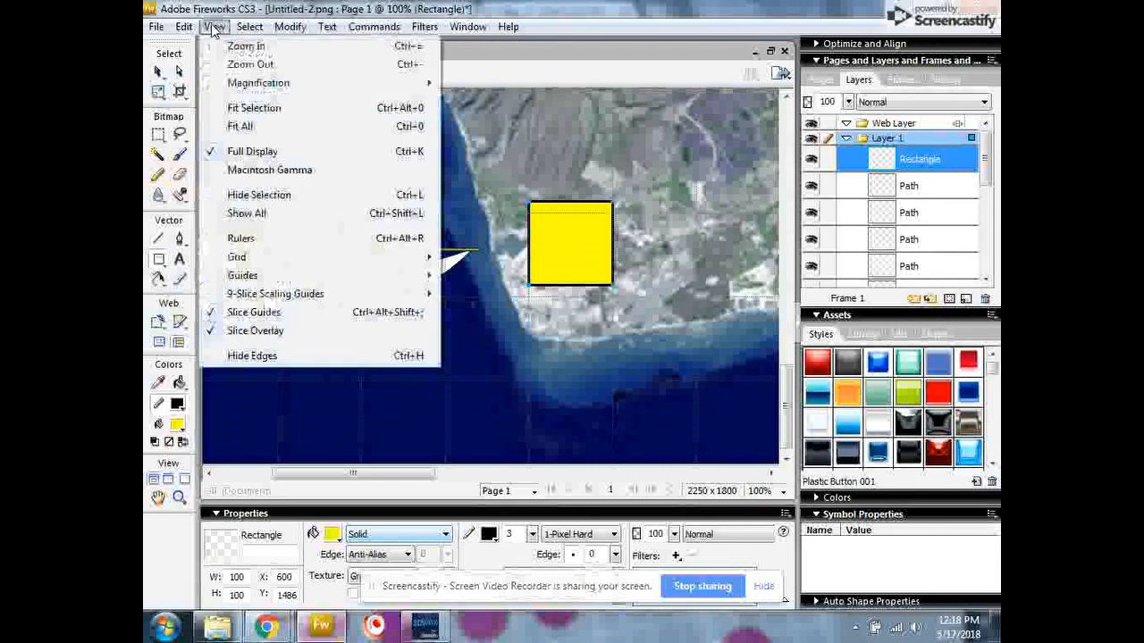
mouse_move(259, 259)
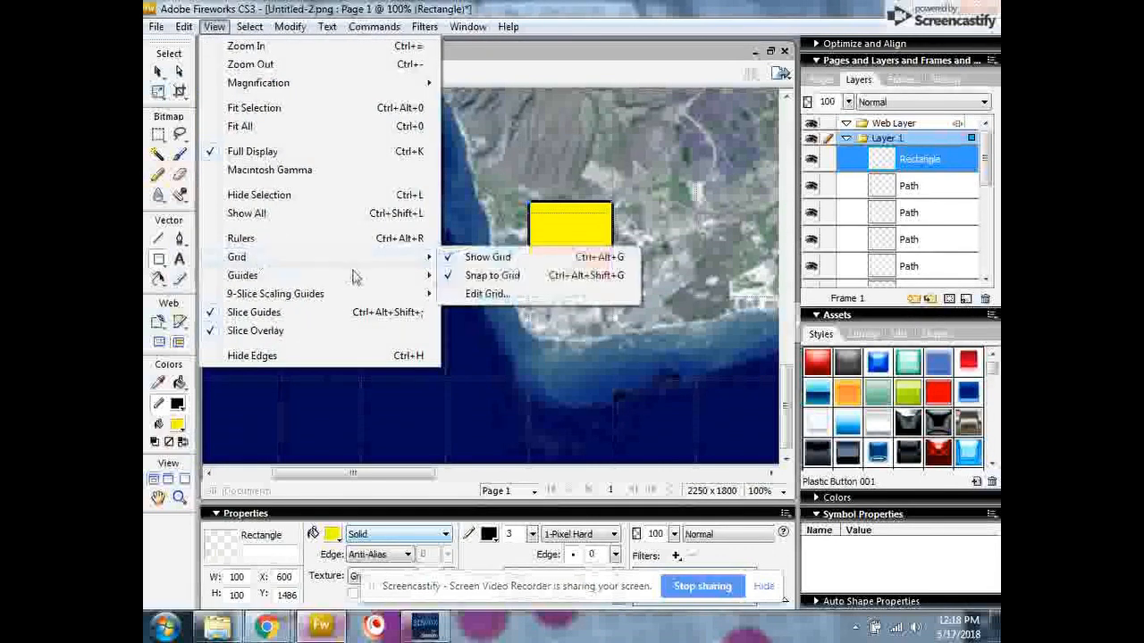
click(478, 275)
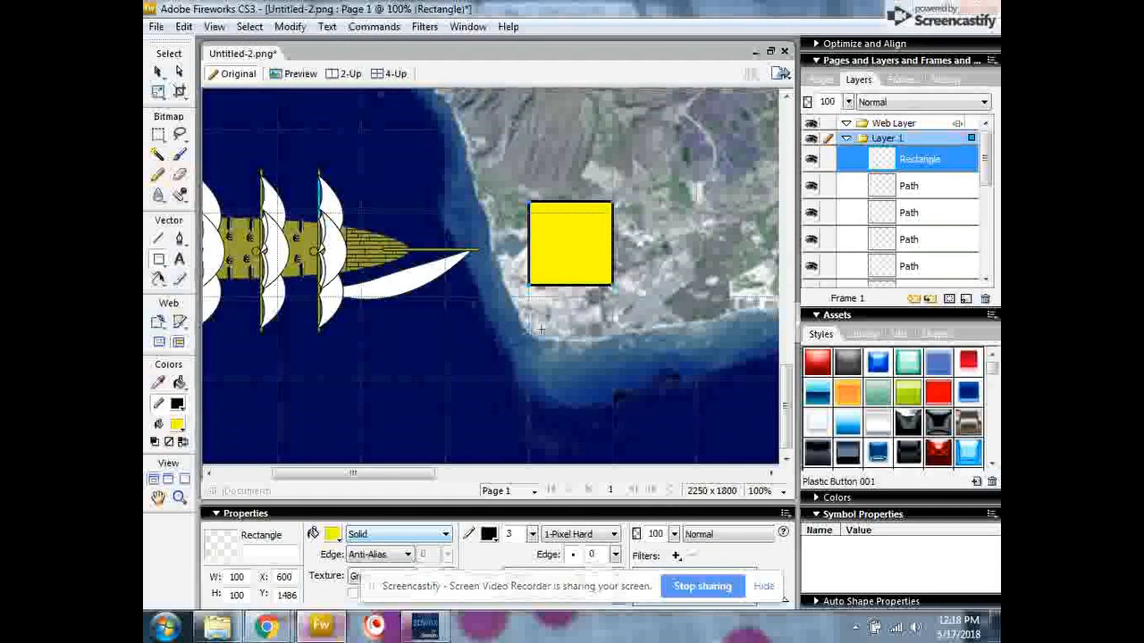
click(158, 71)
drag(574, 250, 533, 254)
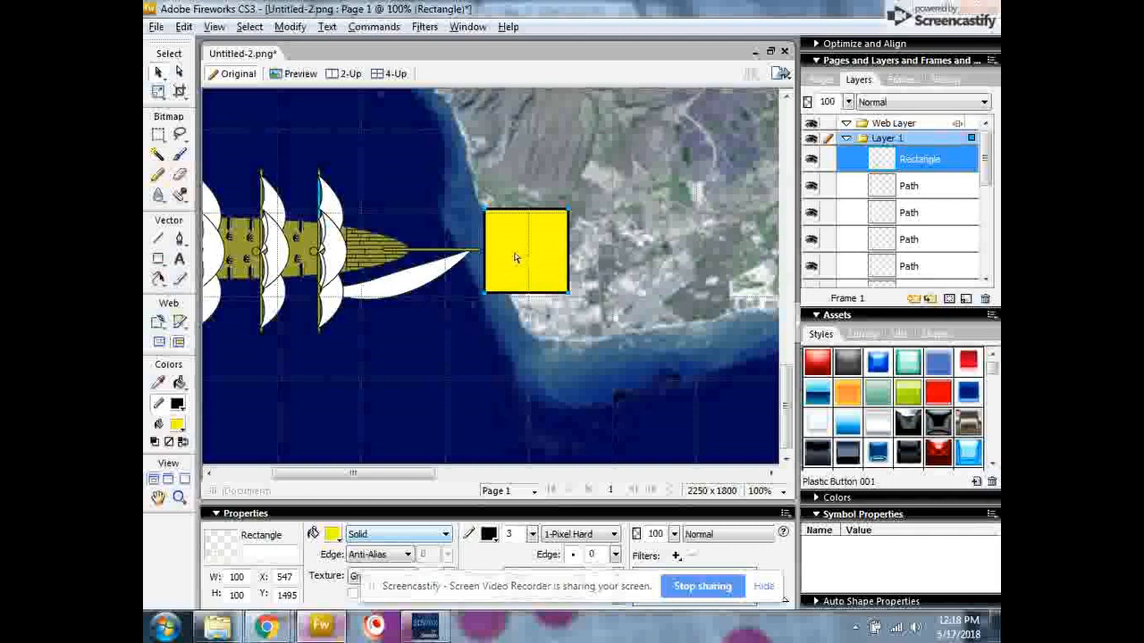
Duplicate the yellow square edge to edge on its right side, and duplicate that copy directly above itself
drag(514, 258, 597, 253)
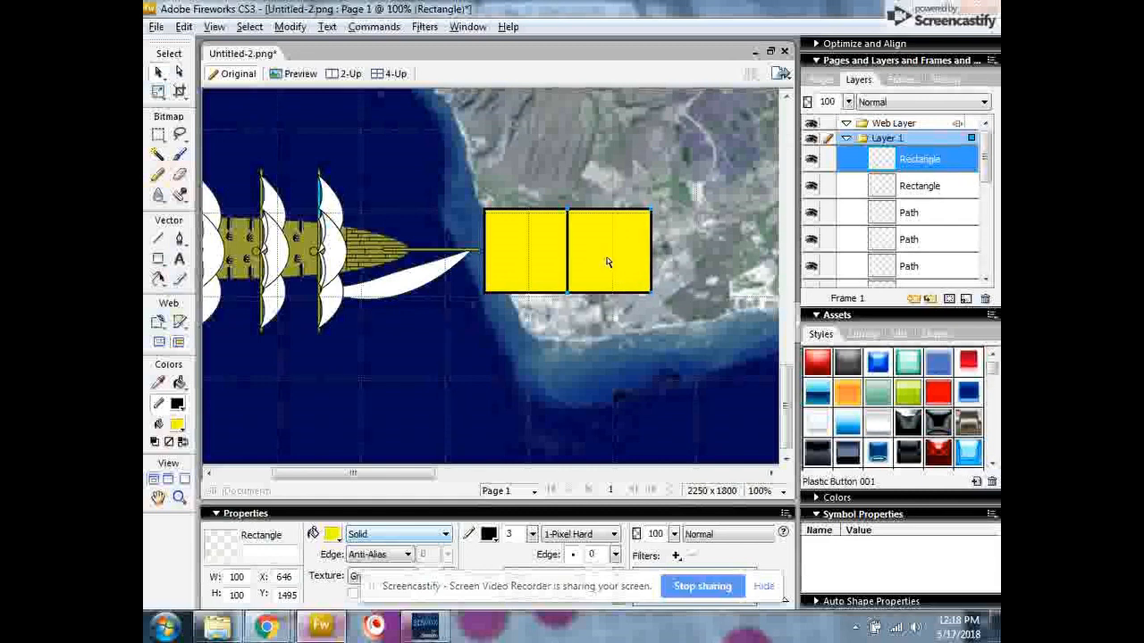
drag(607, 243, 614, 175)
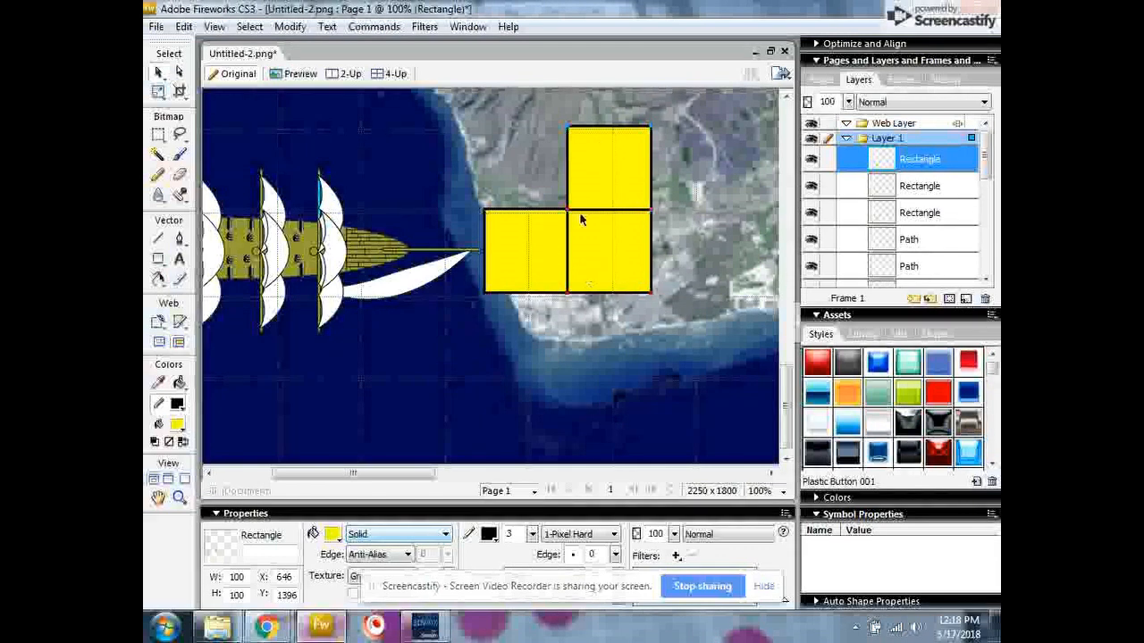
Fill the yellow square adjoining the first one with cyan and the square above it with magenta #FF00FF
click(610, 233)
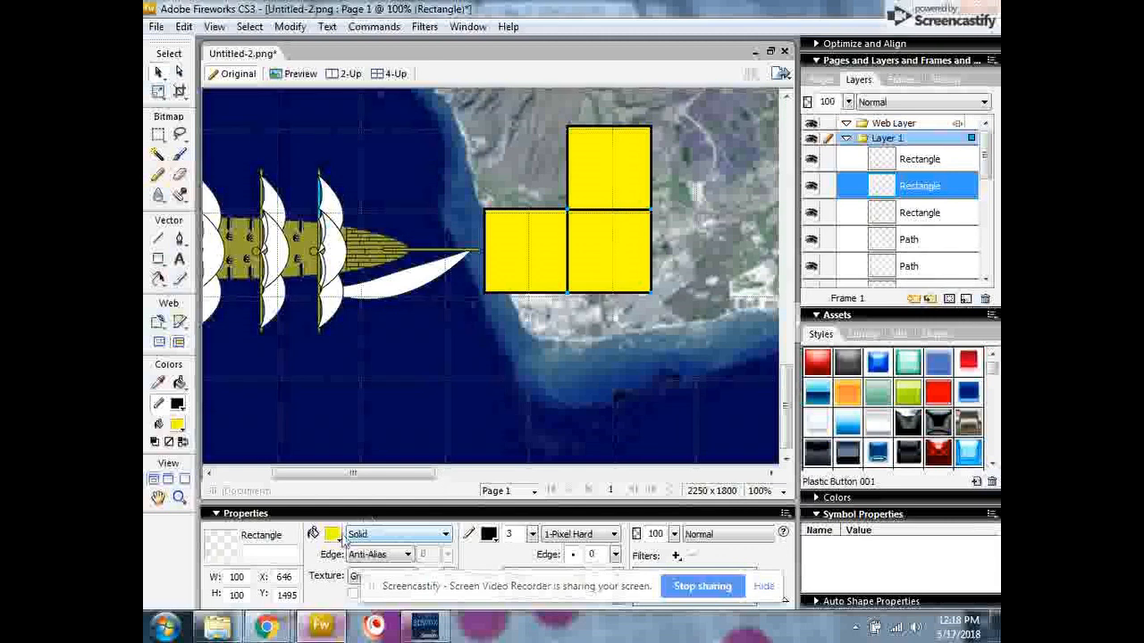
click(334, 535)
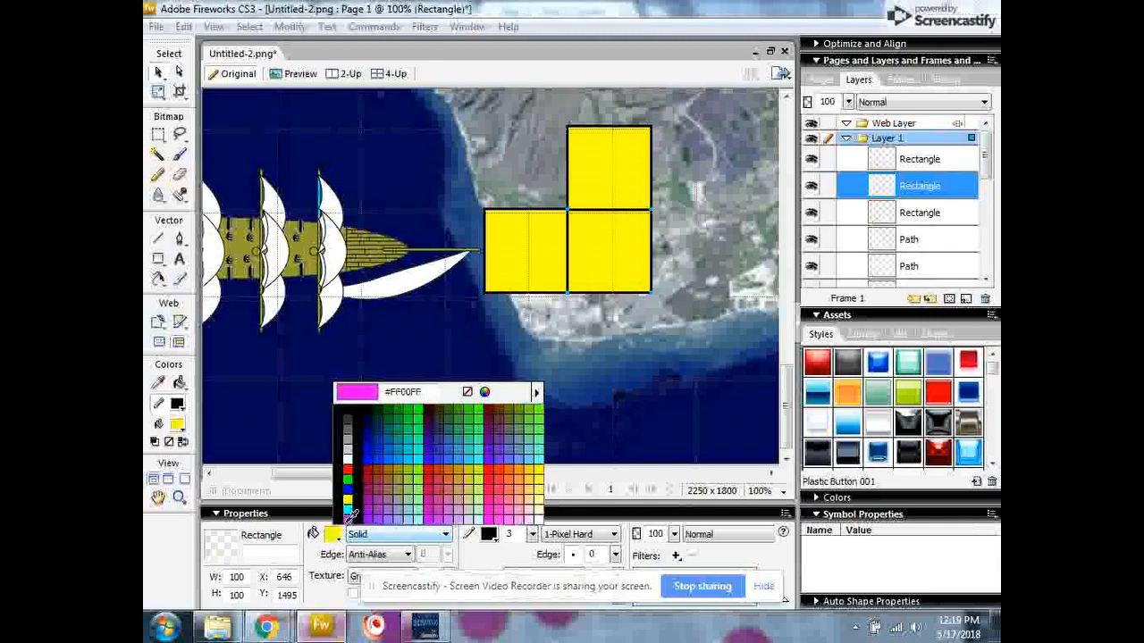
click(348, 508)
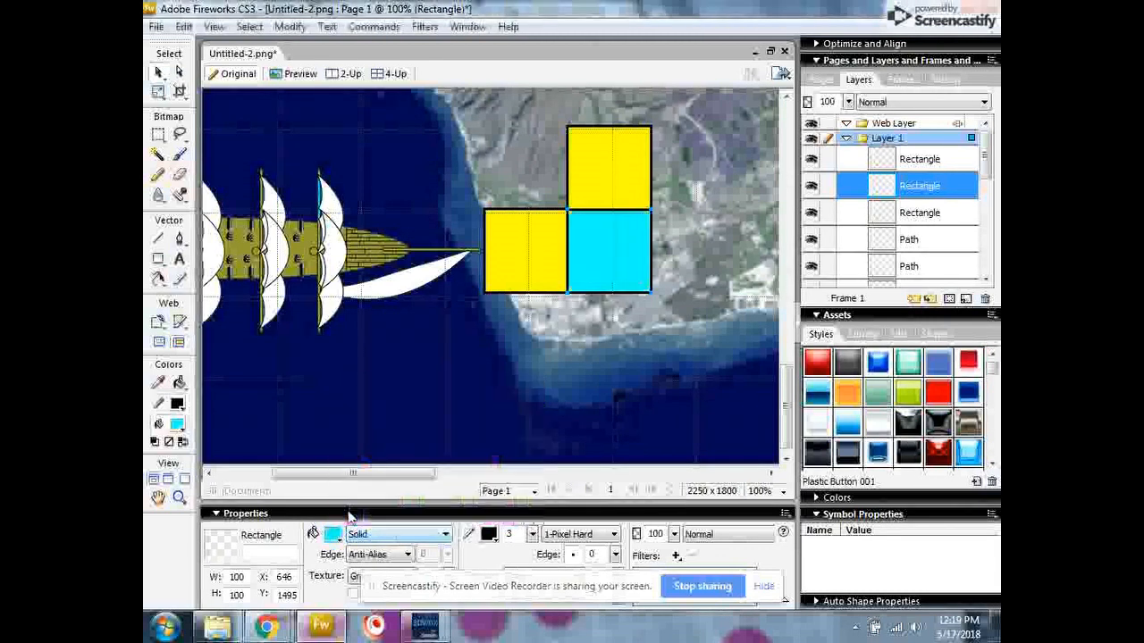
click(605, 180)
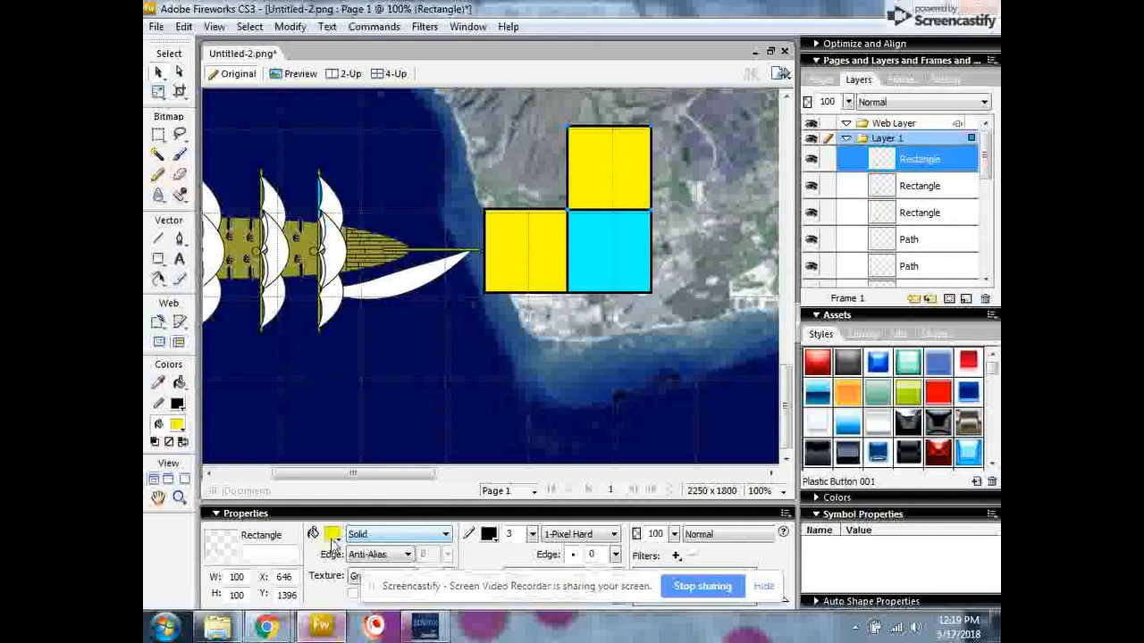
click(333, 536)
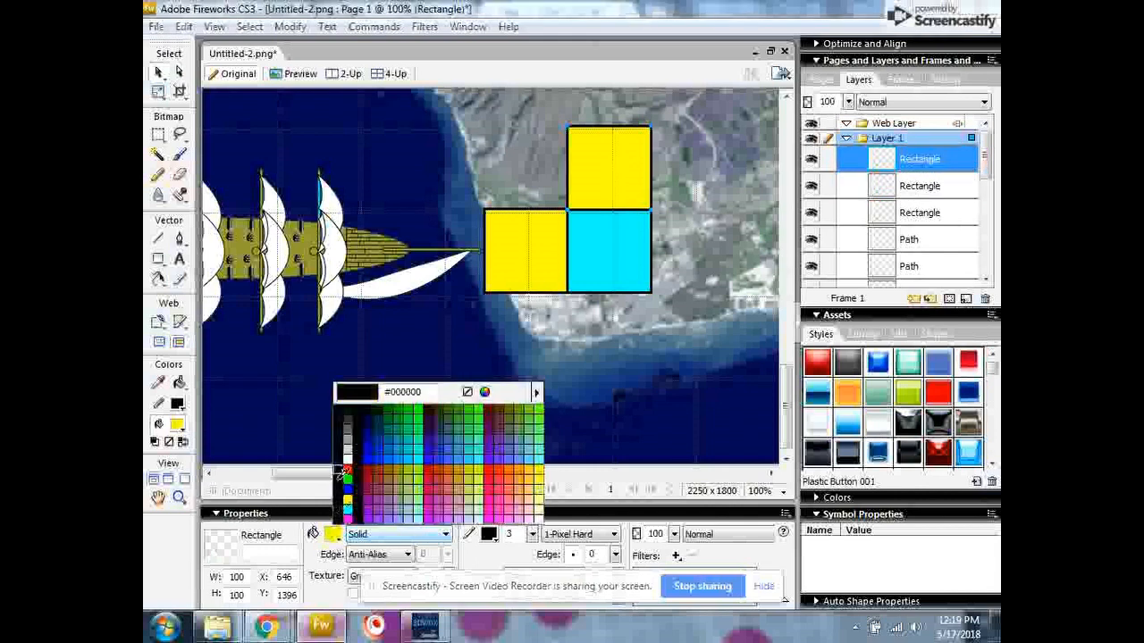
click(355, 516)
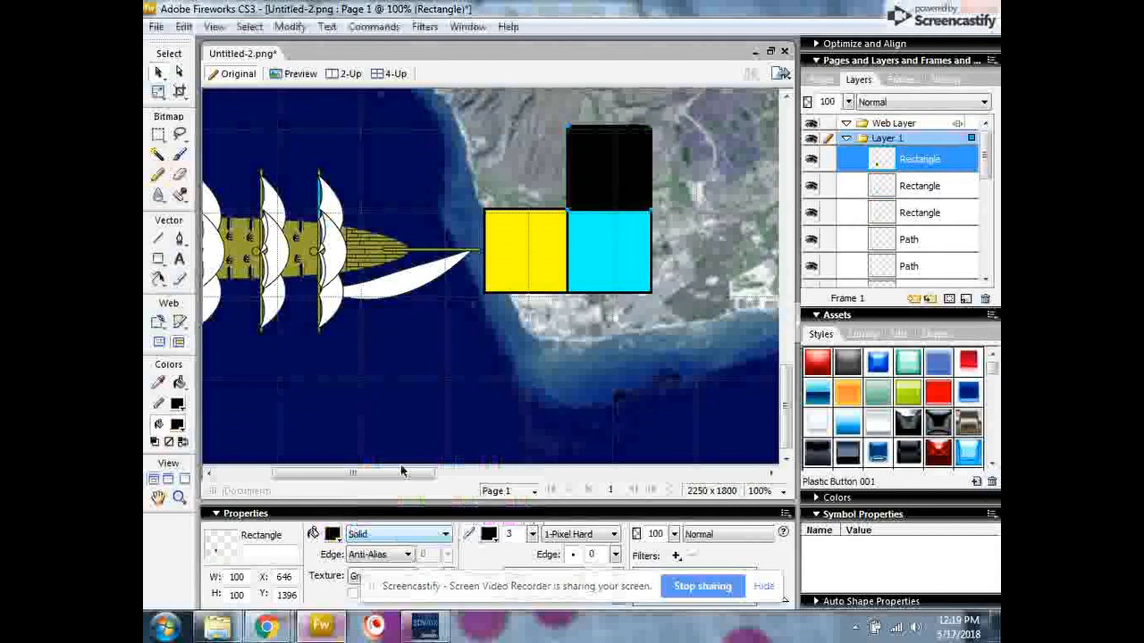
click(332, 535)
click(348, 517)
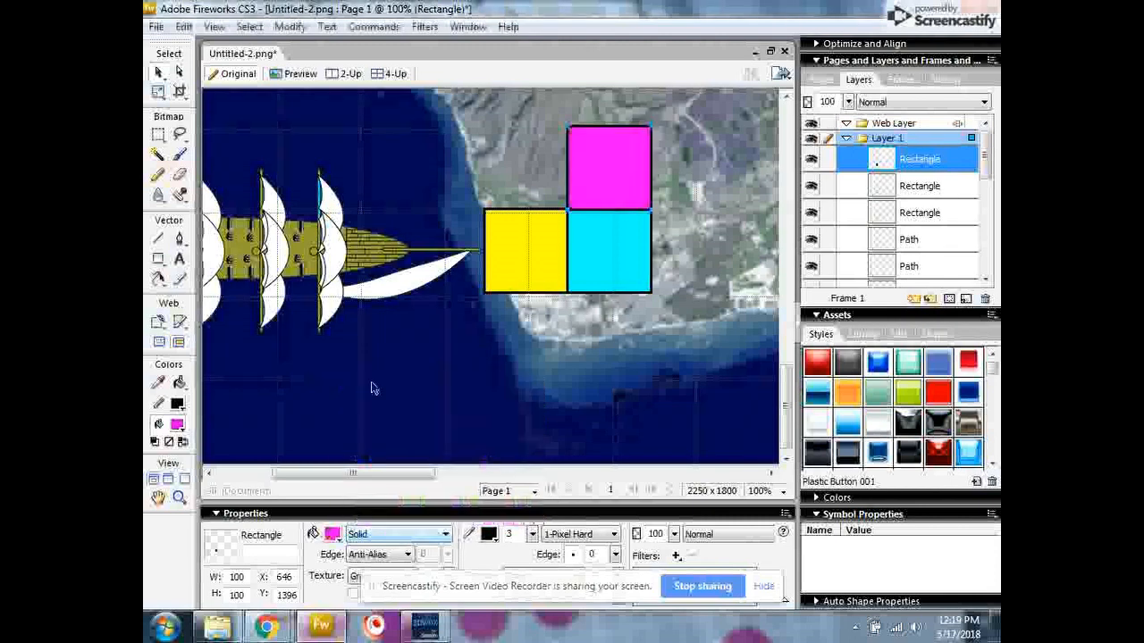
key(ctrl+d)
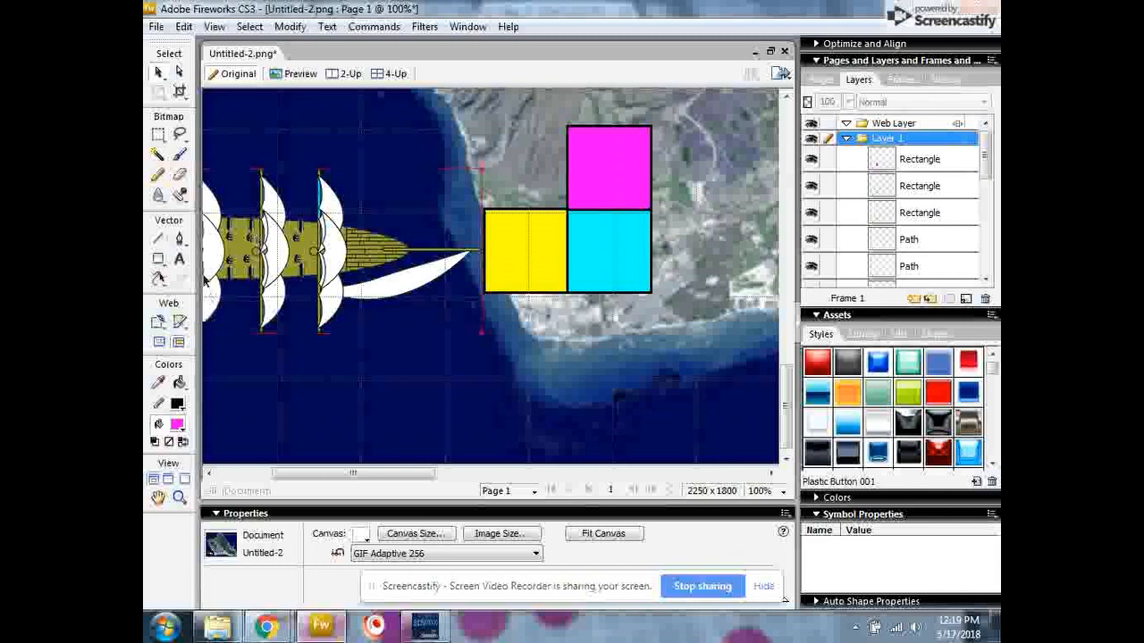
Add the text "Start" in black Cooper Black, size 24, and centre it on the yellow square
click(179, 259)
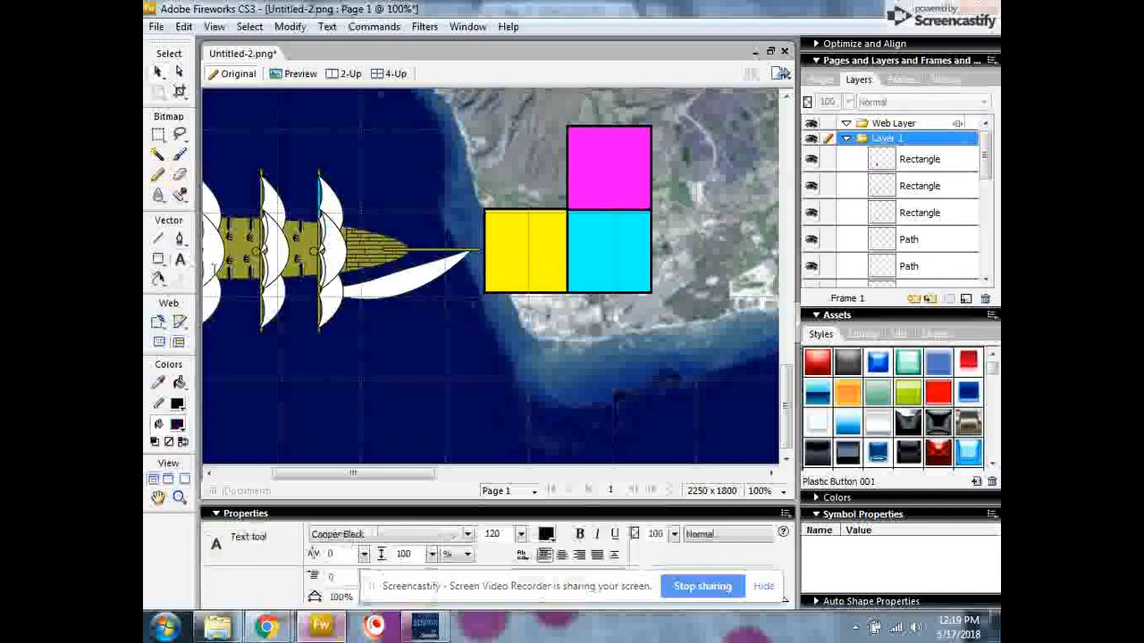
double_click(493, 535)
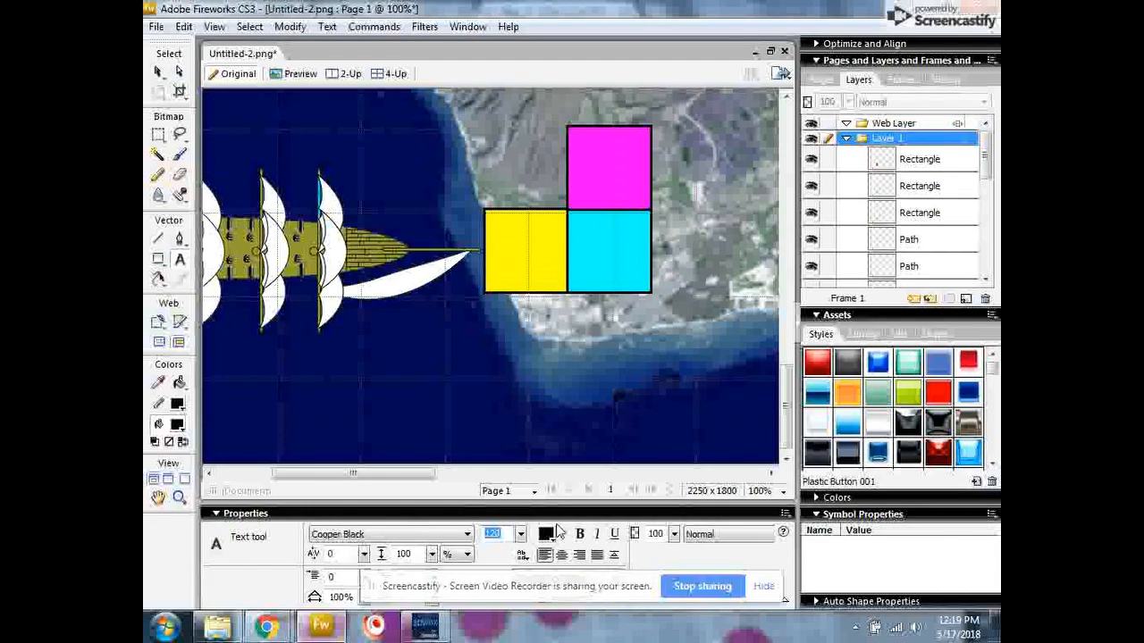
text(24)
click(515, 249)
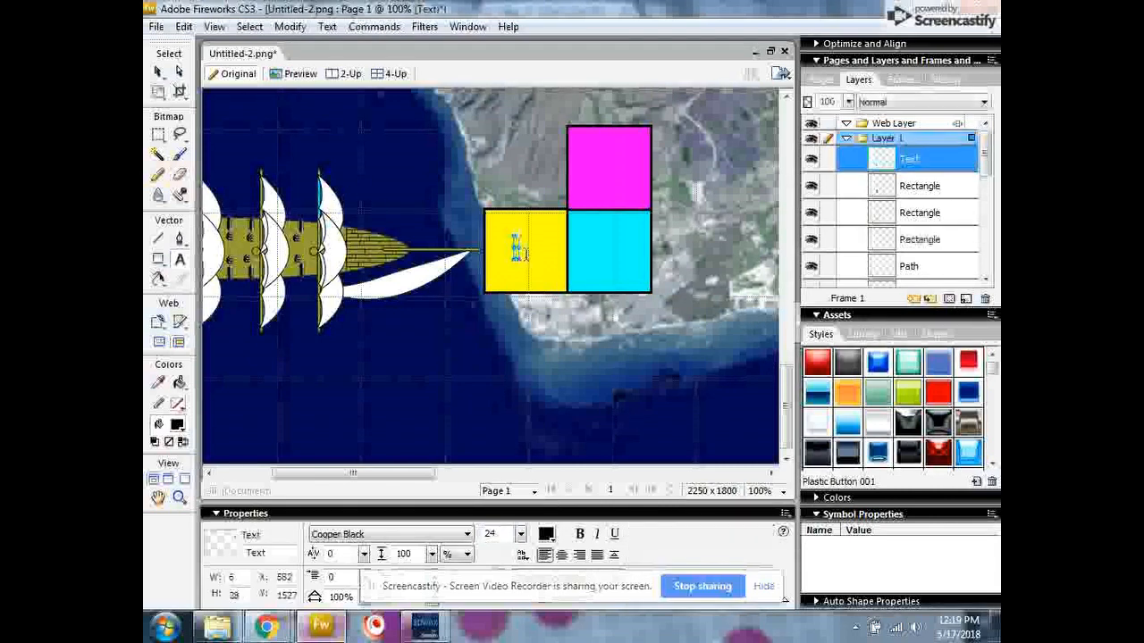
text(Start)
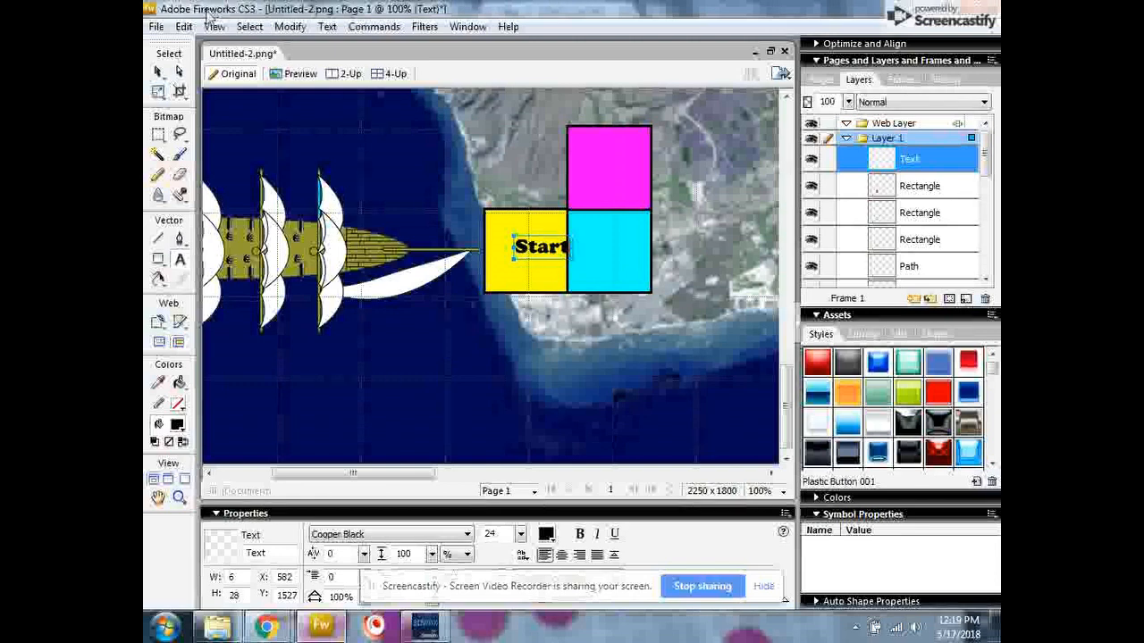
click(158, 71)
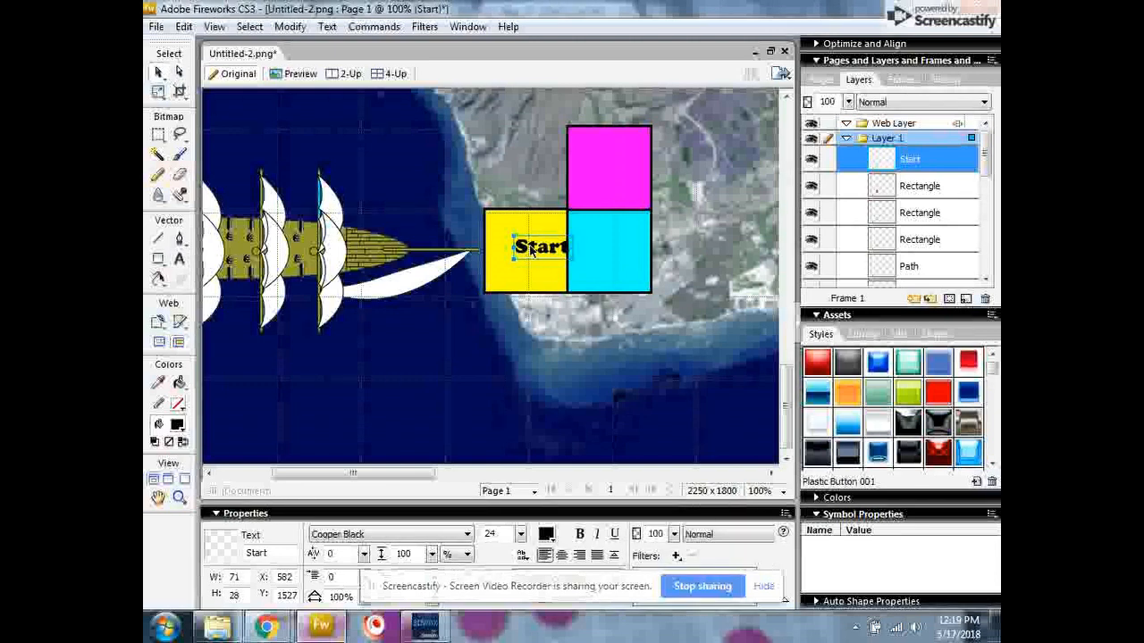
drag(532, 250, 520, 256)
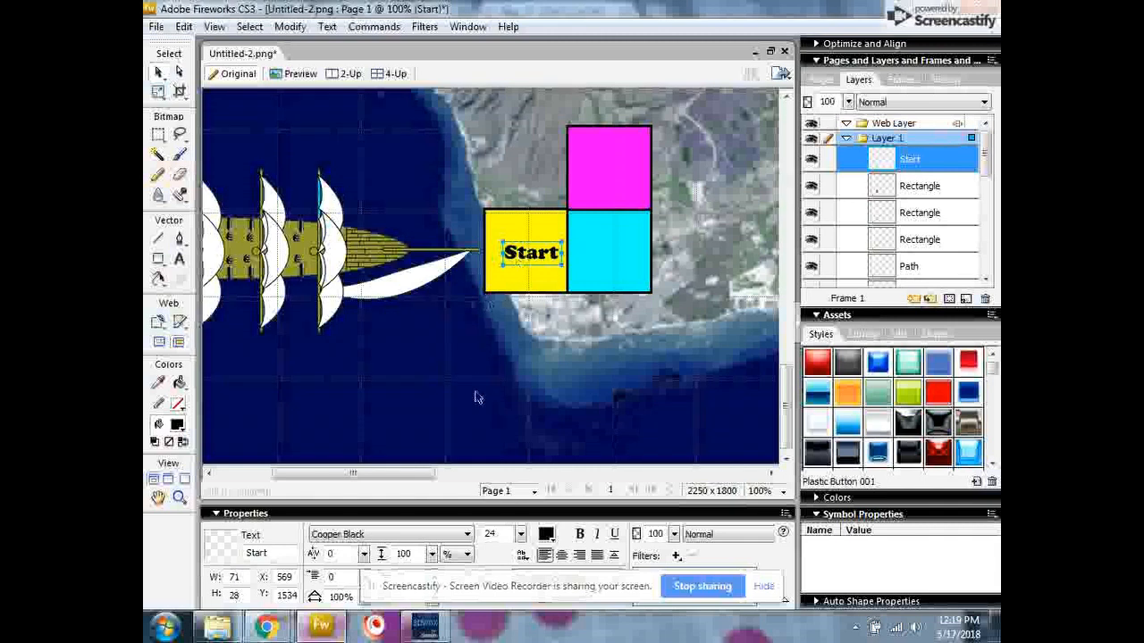
Enlarge the "Start" text to size 34 and rotate it counterclockwise so it rises diagonally across the yellow square
drag(520, 534, 520, 523)
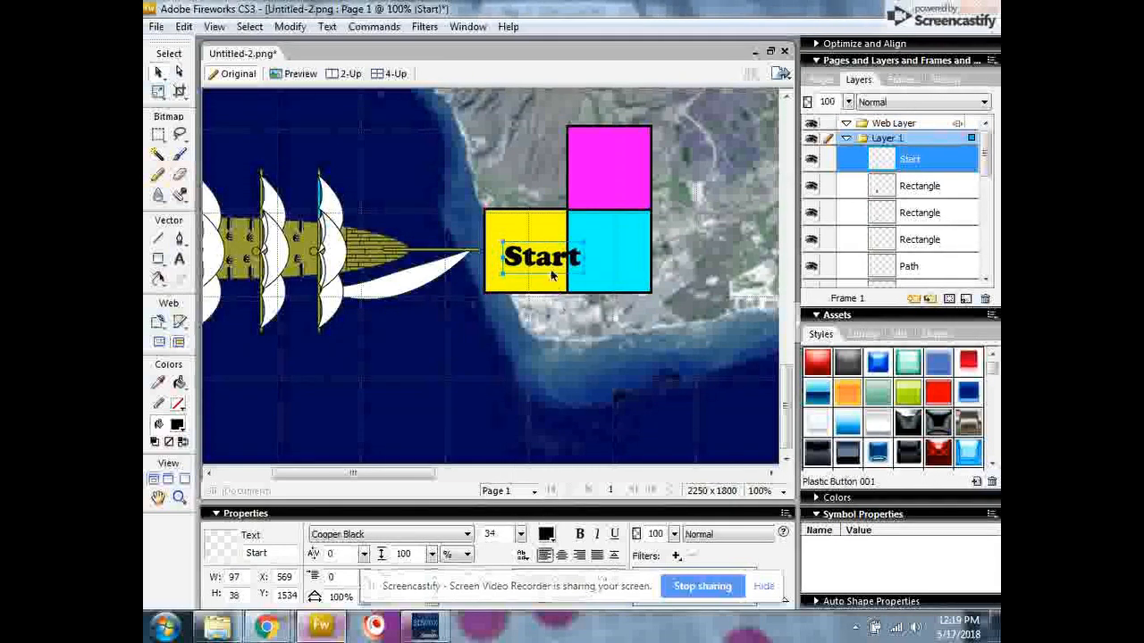
drag(548, 262, 538, 253)
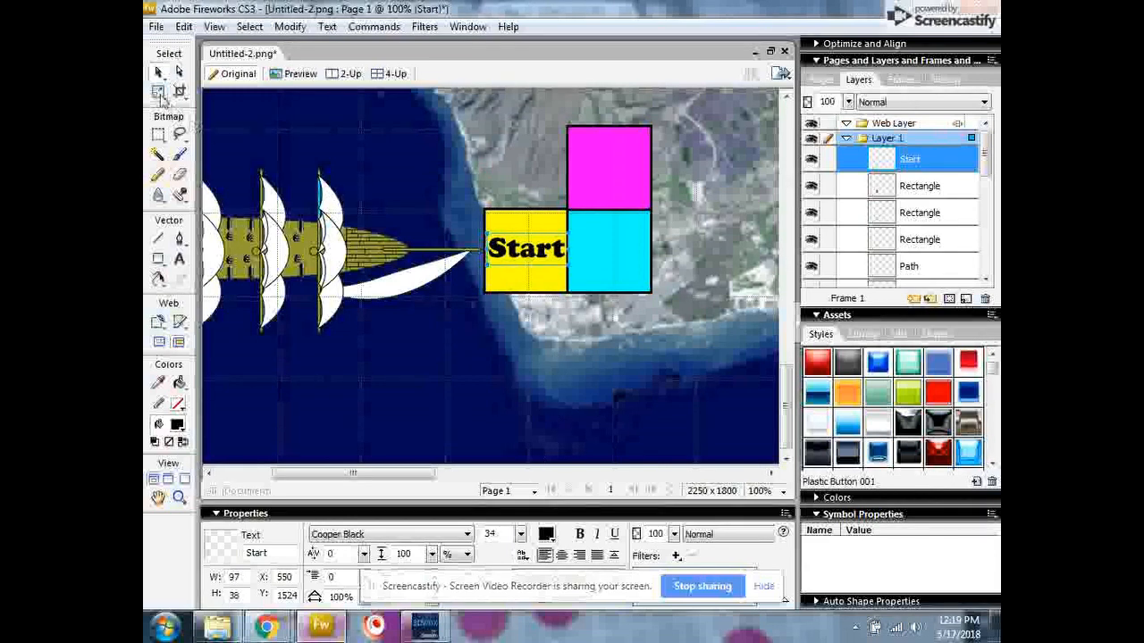
click(157, 94)
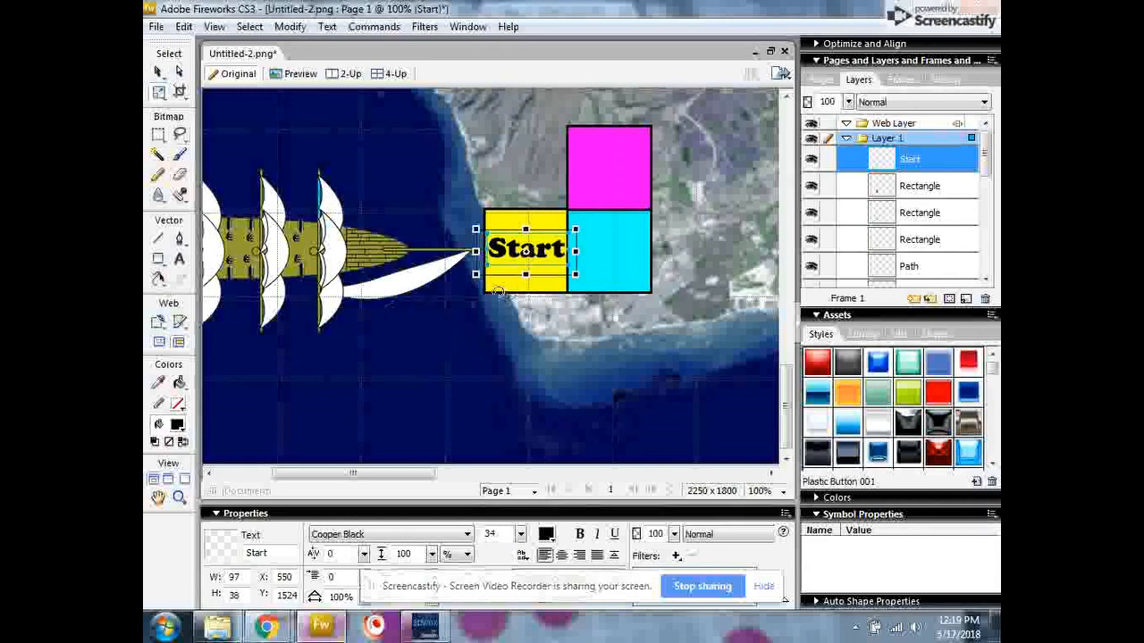
drag(505, 288, 531, 307)
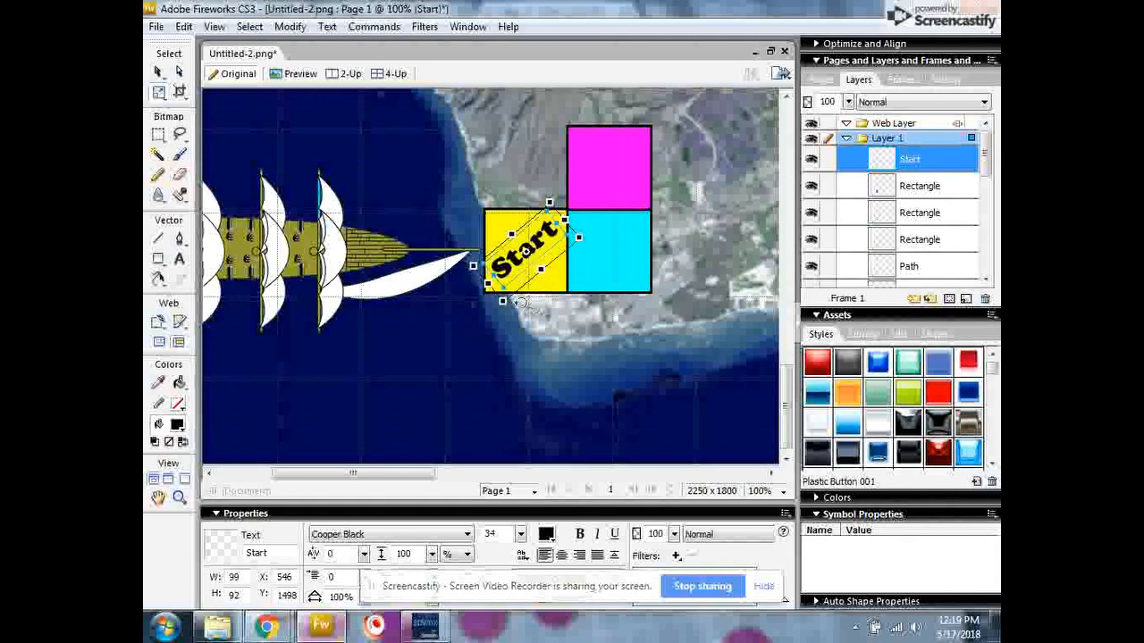
click(158, 73)
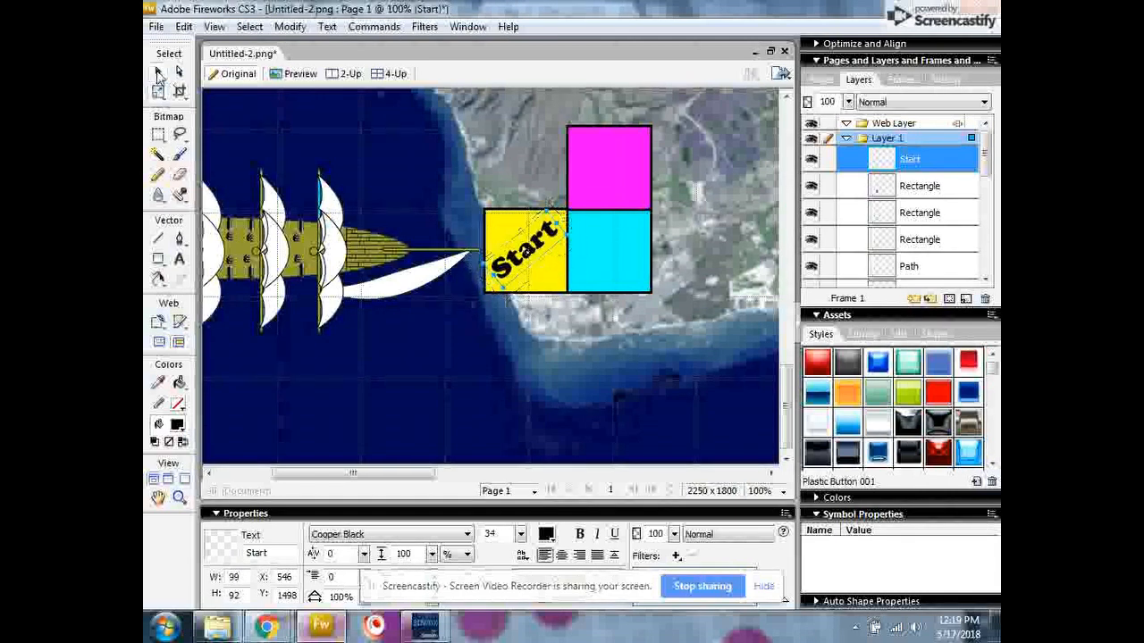
click(423, 367)
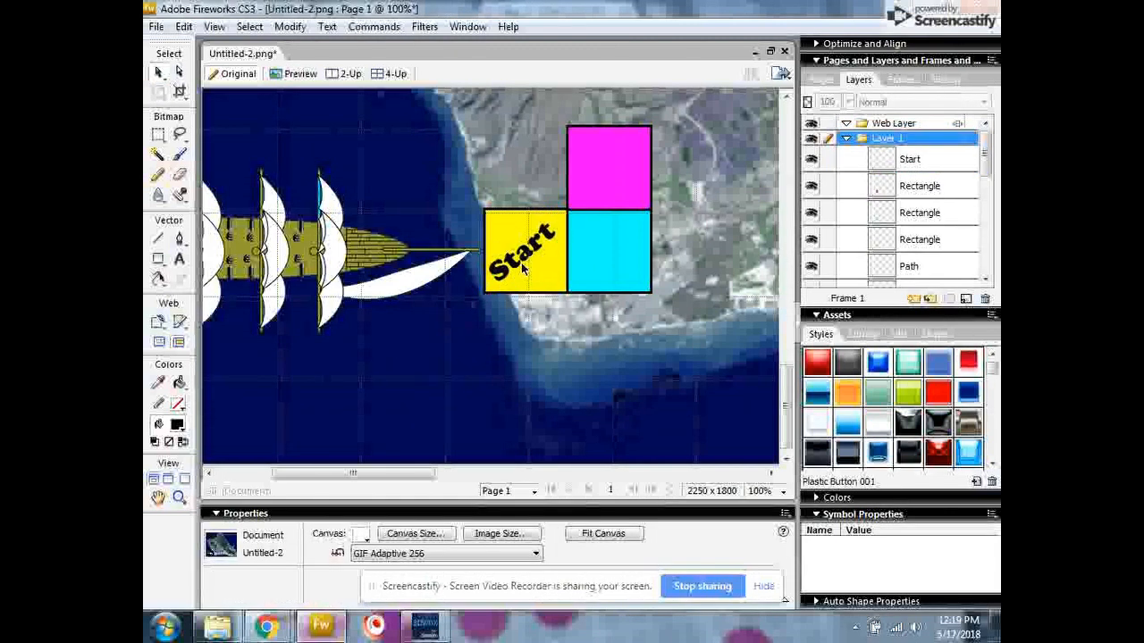
click(525, 273)
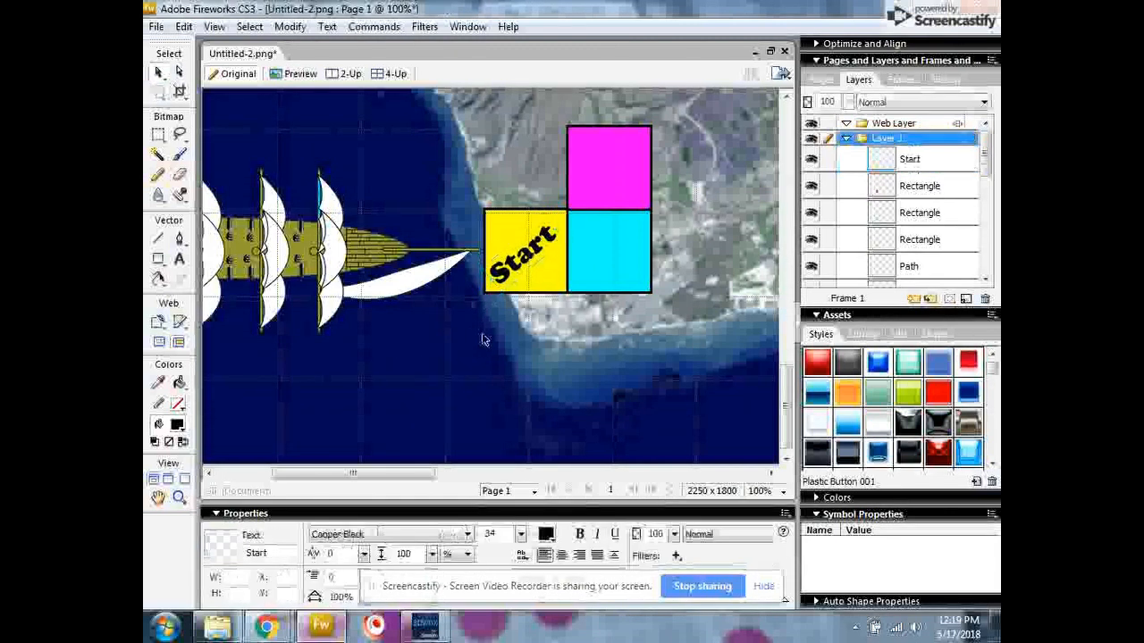